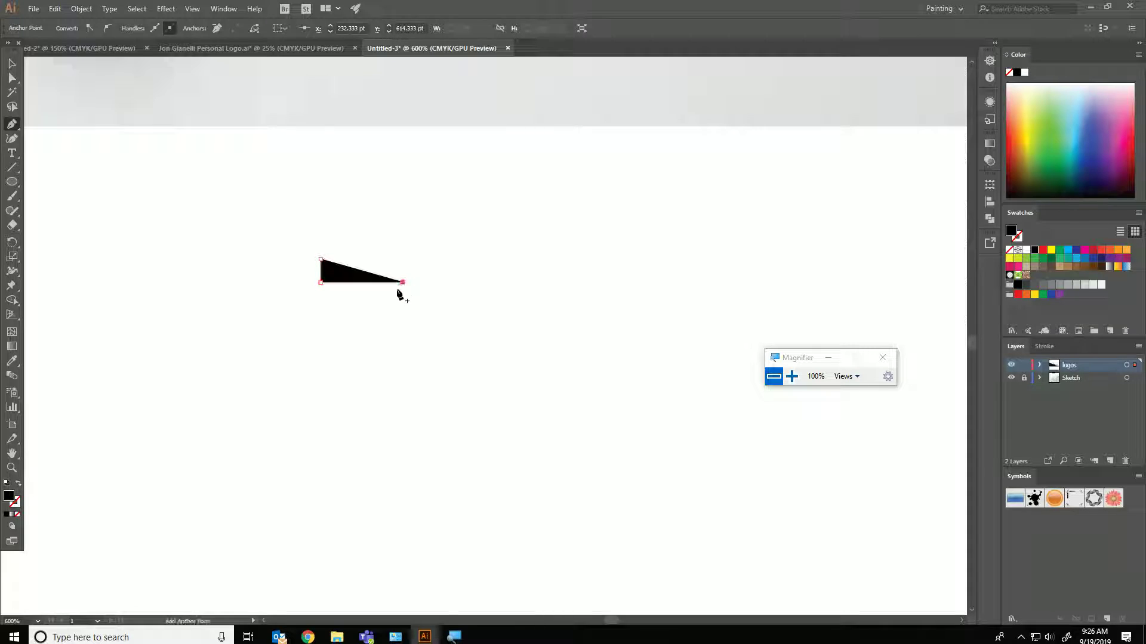
- Finish the filled letter J with the Pen tool, adding the stem, curved hook and crossbar and closing the path
{"action": "left_click", "coordinate": [403, 416]}
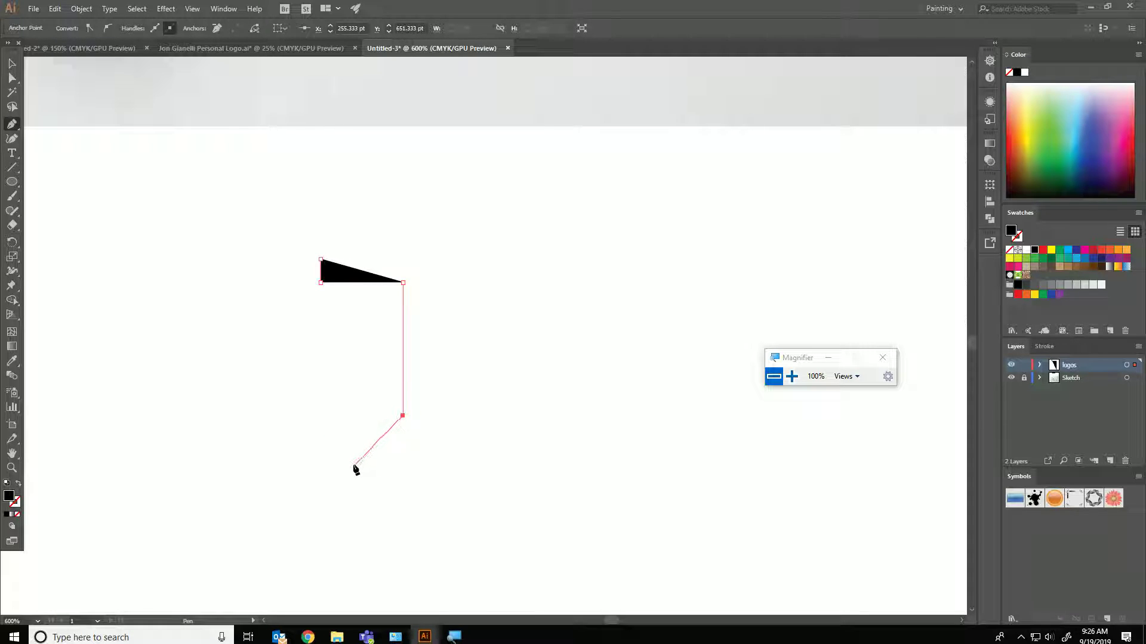
{"action": "left_click_drag", "start_coordinate": [353, 466], "coordinate": [317, 466]}
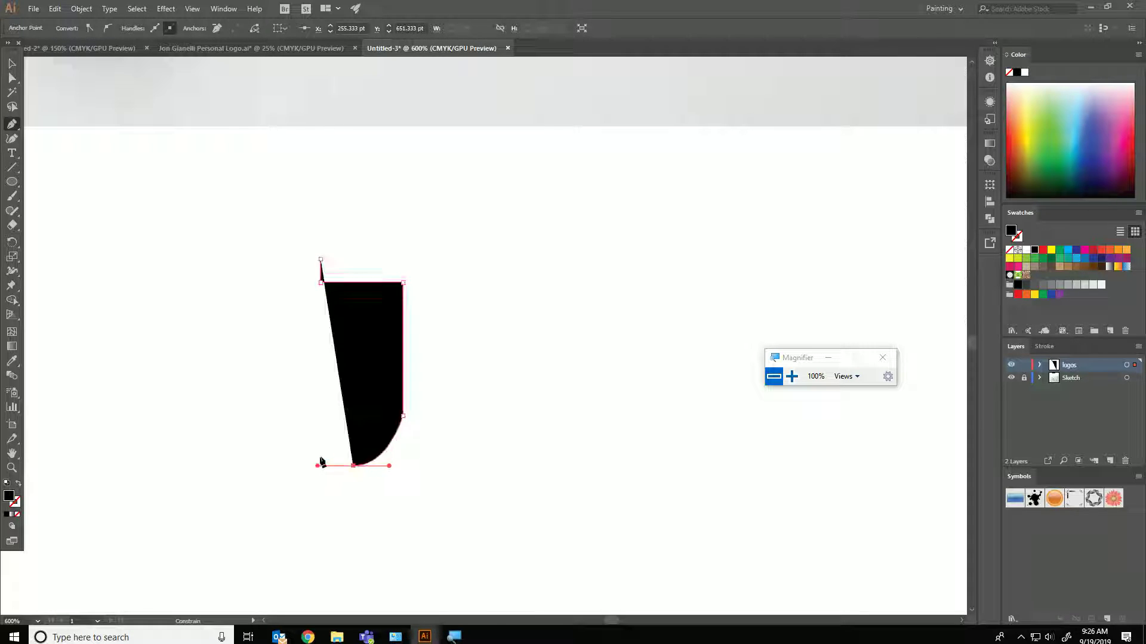
{"action": "left_click", "coordinate": [309, 406]}
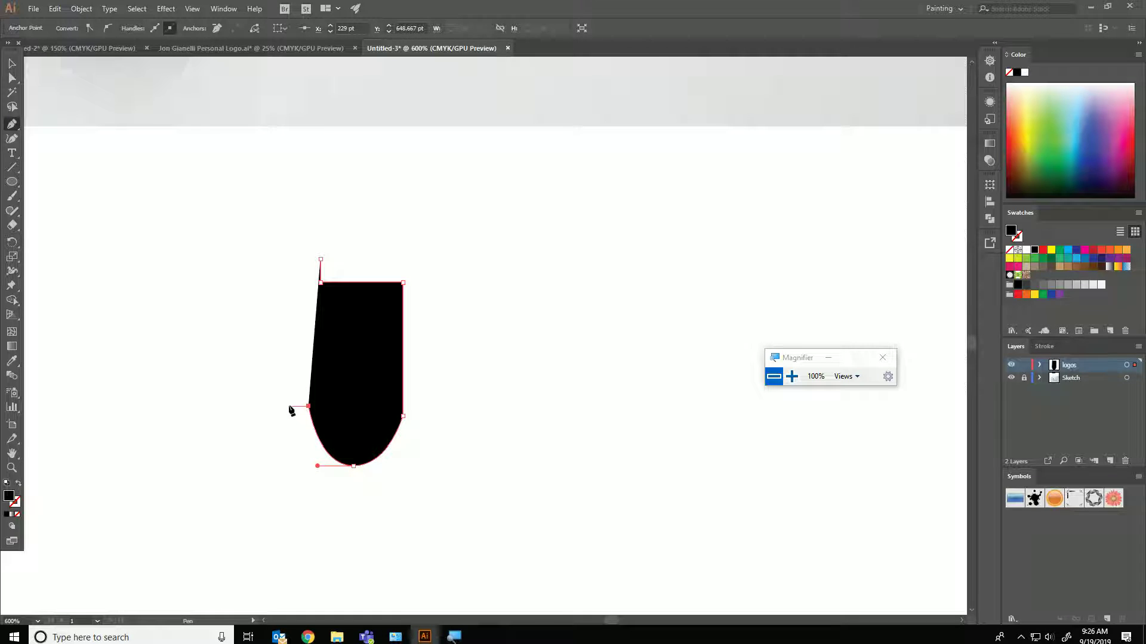
{"action": "left_click", "coordinate": [288, 406]}
{"action": "left_click_drag", "start_coordinate": [351, 485], "coordinate": [405, 486]}
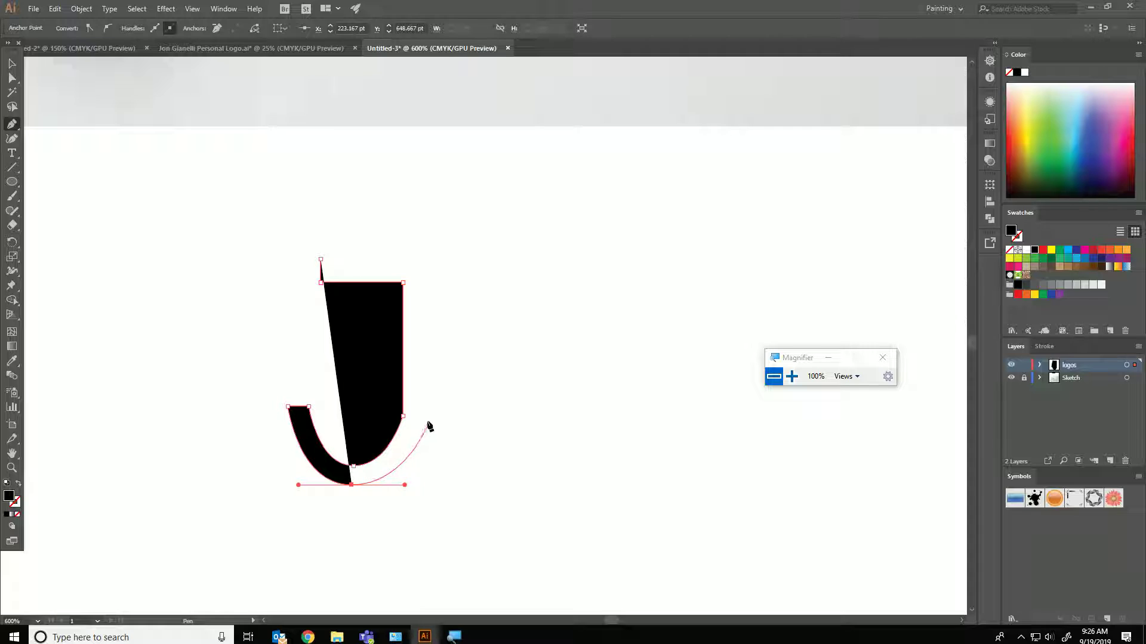
{"action": "left_click_drag", "start_coordinate": [424, 417], "coordinate": [481, 281]}
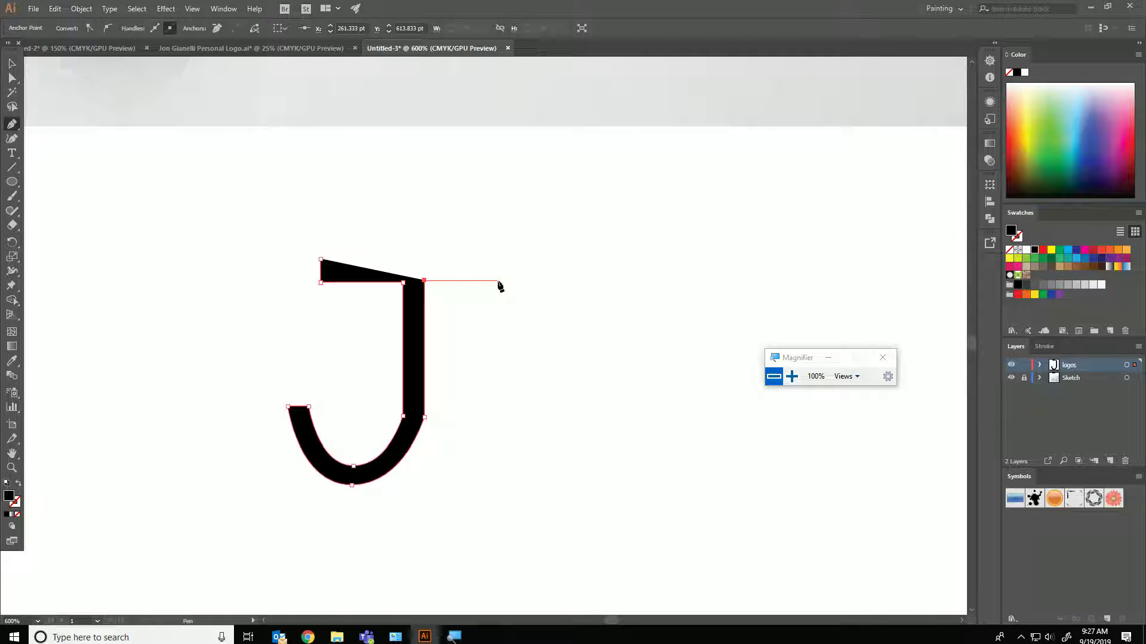
{"action": "left_click", "coordinate": [487, 281]}
{"action": "left_click", "coordinate": [486, 257]}
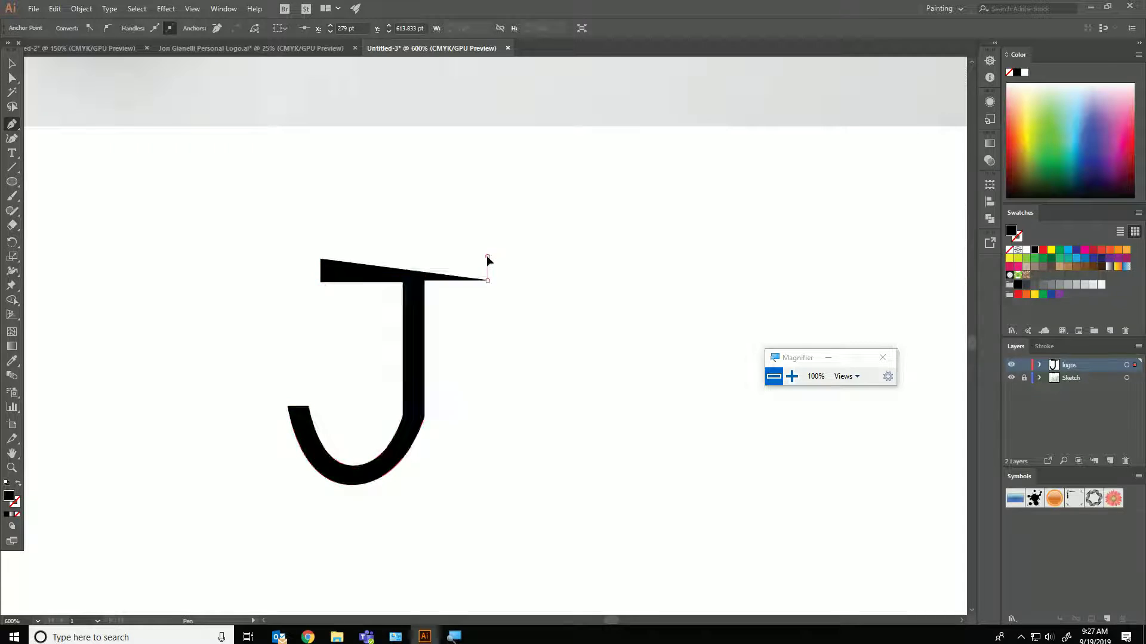
{"action": "left_click", "coordinate": [321, 259]}
{"action": "key", "text": "v"}
{"action": "left_click", "coordinate": [136, 210]}
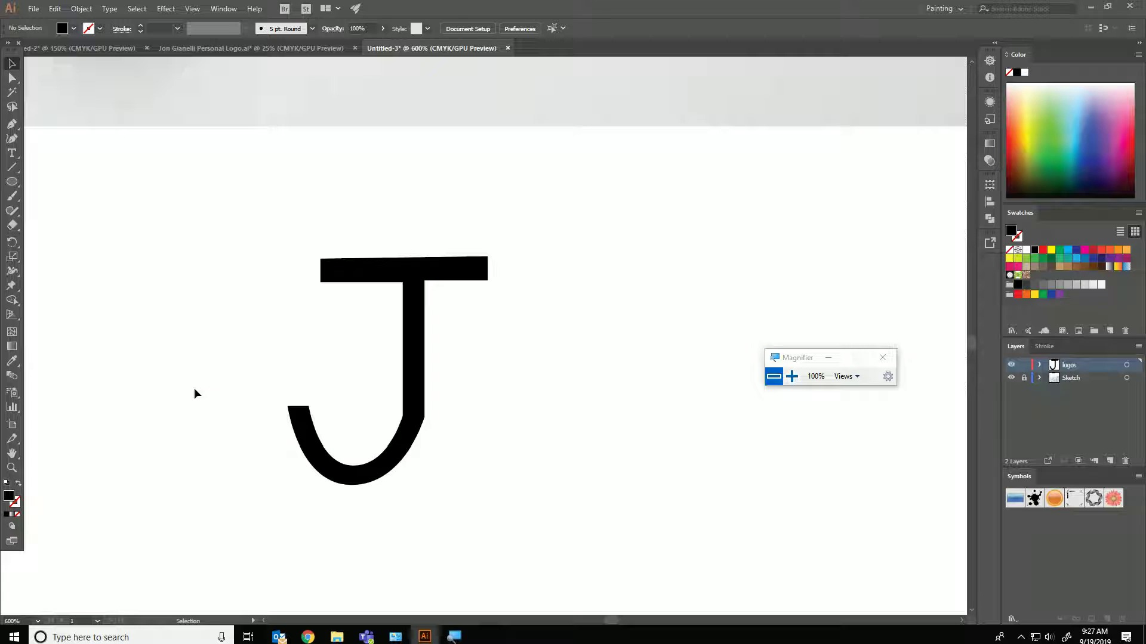
- Add an area text frame about 60.5 × 58.3 pt beside the drawn letter, containing a capital "J"
{"action": "left_click", "coordinate": [12, 152]}
{"action": "scroll", "coordinate": [338, 264], "scroll_direction": "right", "scroll_amount": 5}
{"action": "left_click_drag", "start_coordinate": [369, 197], "coordinate": [586, 409]}
{"action": "type", "text": "J"}
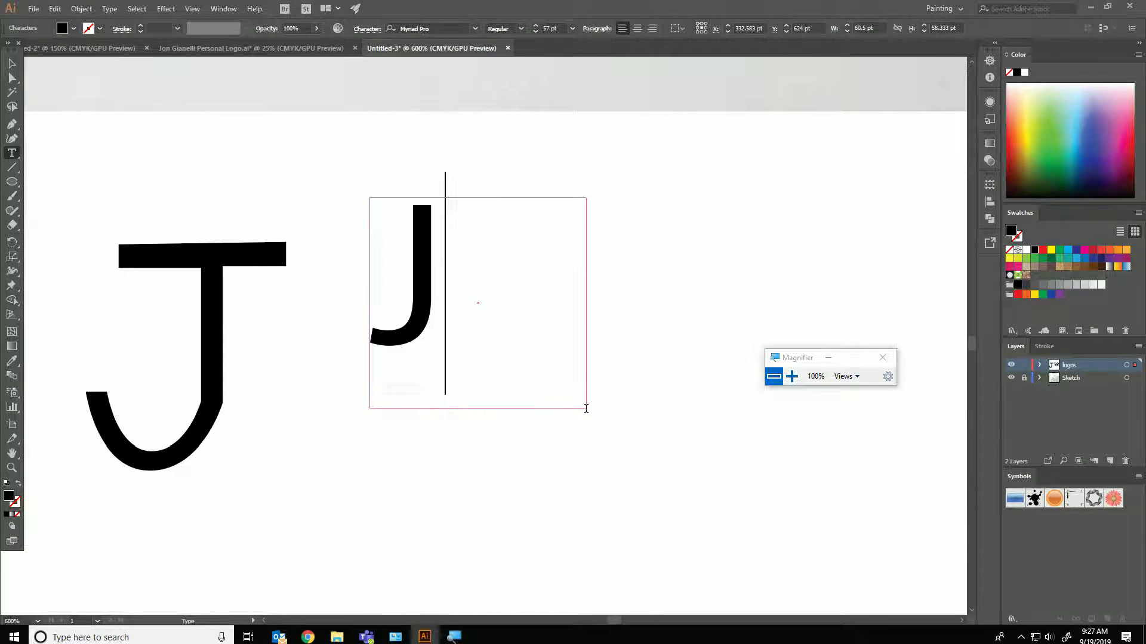
- Delete the J drawn with the Pen tool
{"action": "left_click", "coordinate": [12, 64]}
{"action": "left_click_drag", "start_coordinate": [181, 258], "coordinate": [31, 309]}
{"action": "key", "text": "Delete"}
- Browse the available fonts on the typed J and set its font to Rockwell Condensed
{"action": "left_click", "coordinate": [428, 263]}
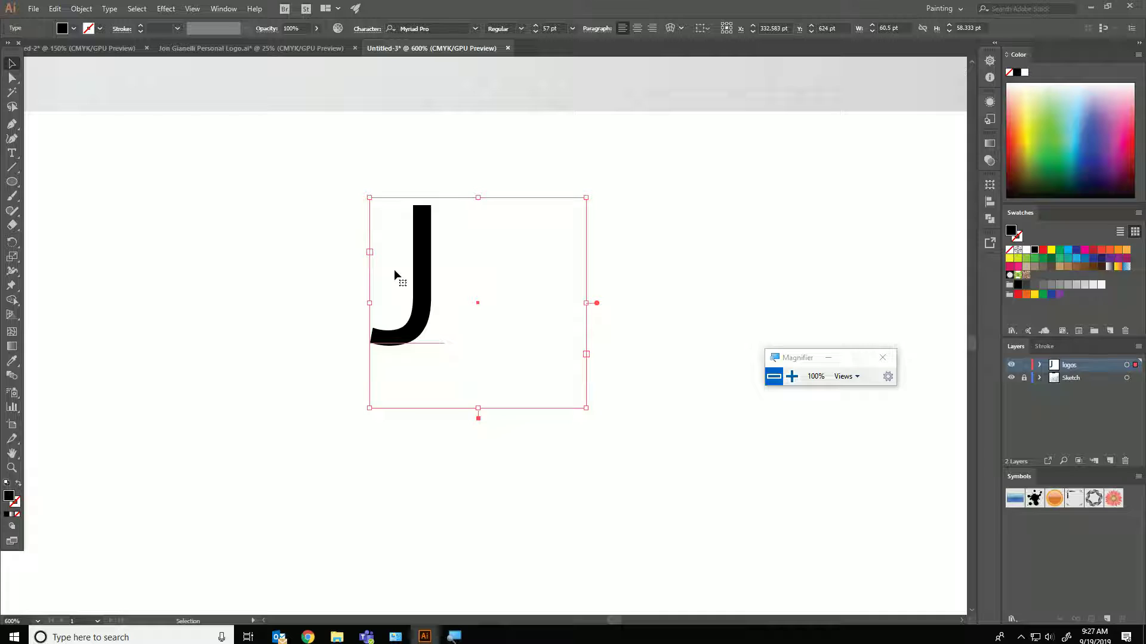
{"action": "double_click", "coordinate": [425, 254]}
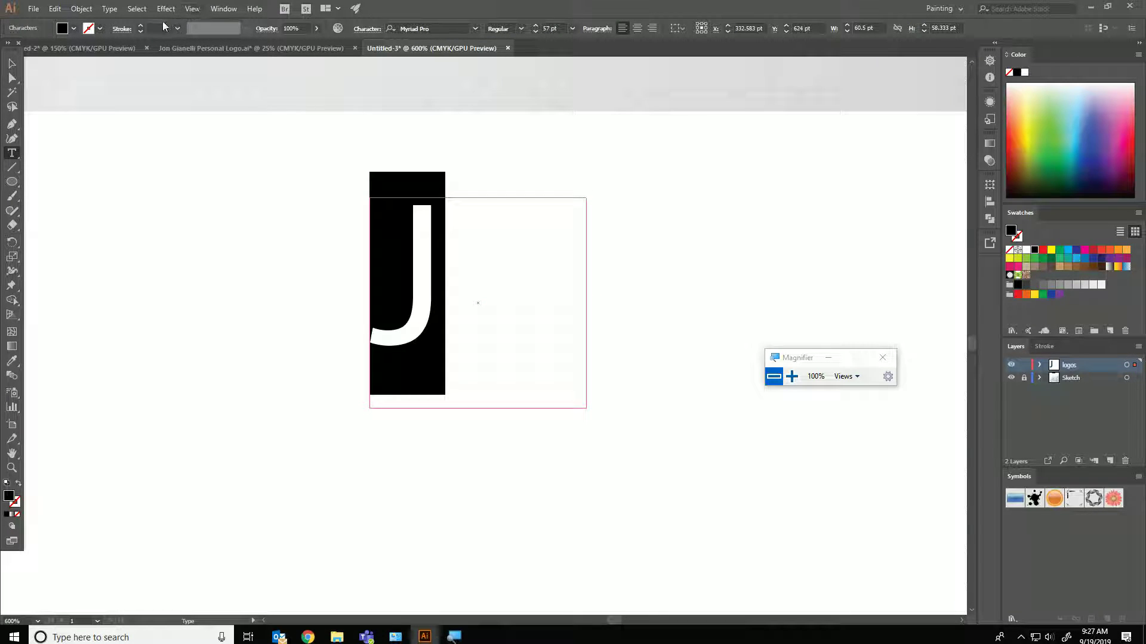
{"action": "left_click", "coordinate": [425, 26]}
{"action": "key", "text": "Up"}
{"action": "key", "text": "Up"}
{"action": "key", "text": "Up"}
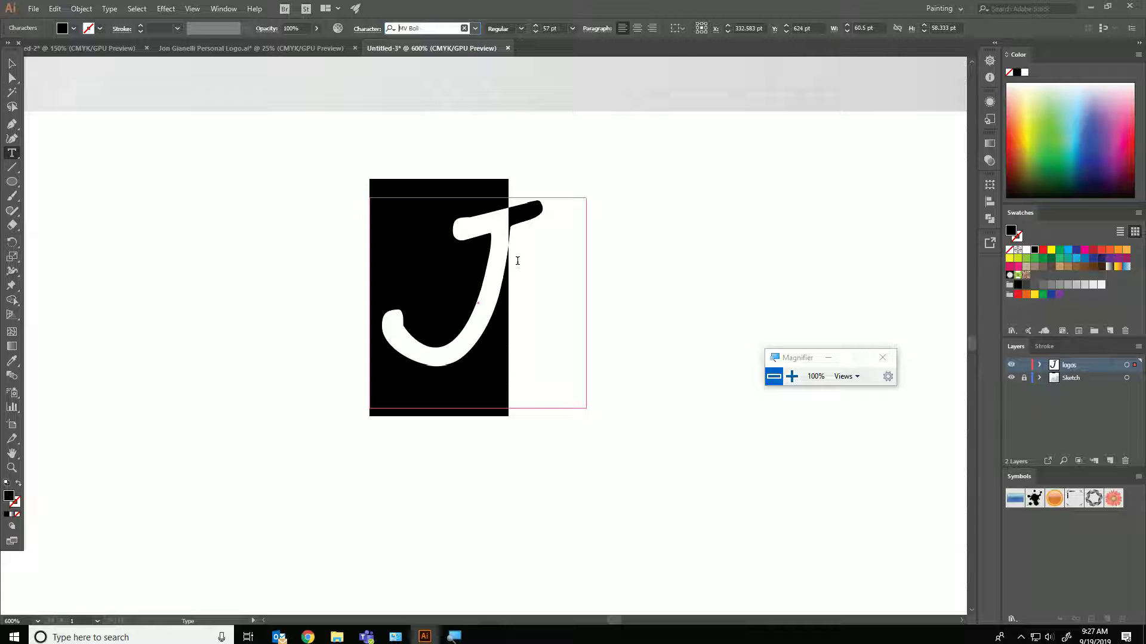
{"action": "key", "text": "Down"}
{"action": "key", "text": "Down"}
{"action": "key", "text": "Down"}
{"action": "key", "text": "Down"}
{"action": "key", "text": "Down"}
{"action": "key", "text": "Down"}
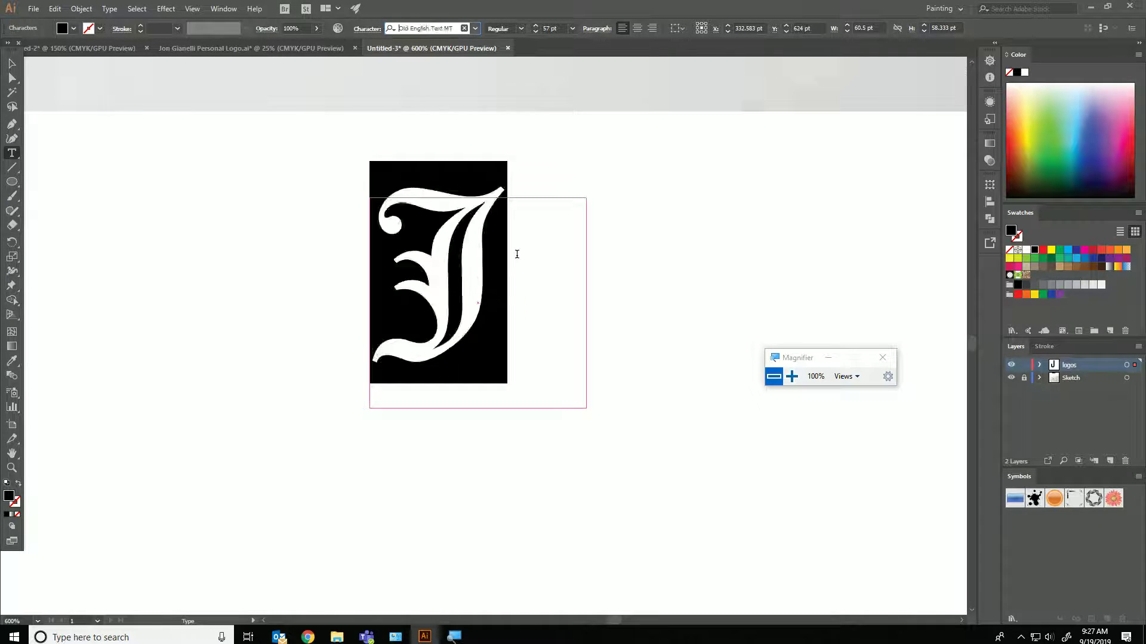
{"action": "key", "text": "Down"}
{"action": "key", "text": "Down"}
{"action": "key", "text": "Down"}
{"action": "key", "text": "Down"}
{"action": "key", "text": "Down"}
{"action": "key", "text": "Down"}
{"action": "key", "text": "Down"}
{"action": "key", "text": "Down"}
{"action": "key", "text": "Down"}
{"action": "key", "text": "Down"}
{"action": "key", "text": "Down"}
{"action": "key", "text": "Down"}
{"action": "key", "text": "Down"}
{"action": "key", "text": "Down"}
{"action": "key", "text": "Down"}
{"action": "key", "text": "Down"}
{"action": "key", "text": "Down"}
{"action": "key", "text": "Down"}
{"action": "key", "text": "Down"}
{"action": "key", "text": "Down"}
{"action": "key", "text": "Down"}
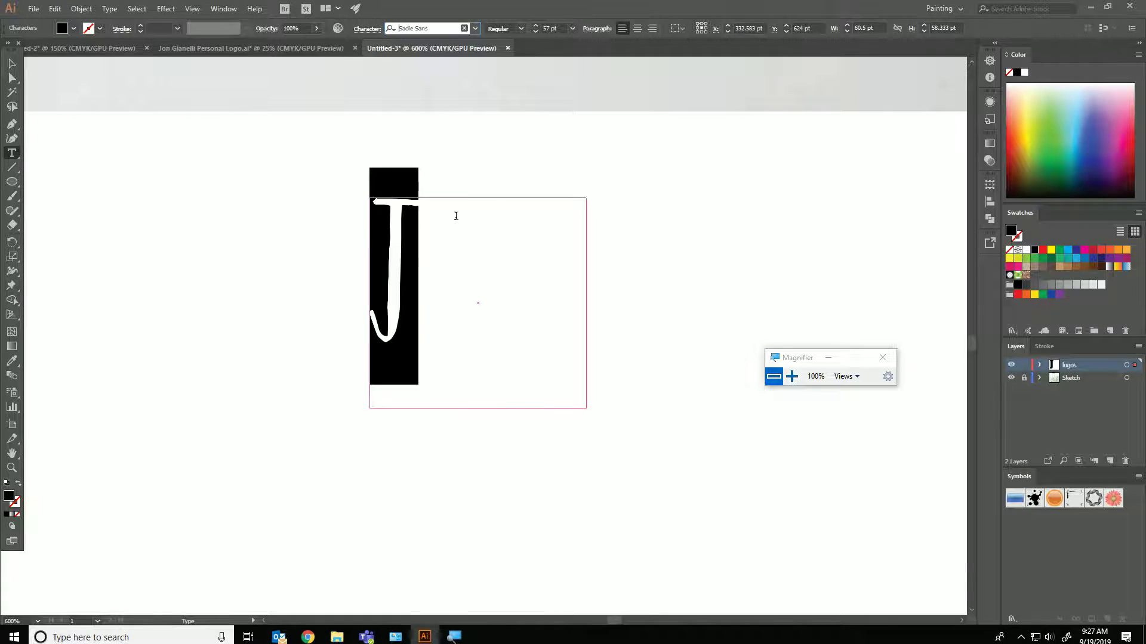
{"action": "key", "text": "Down"}
{"action": "key", "text": "Down"}
{"action": "key", "text": "Up"}
{"action": "key", "text": "Up"}
{"action": "key", "text": "Up"}
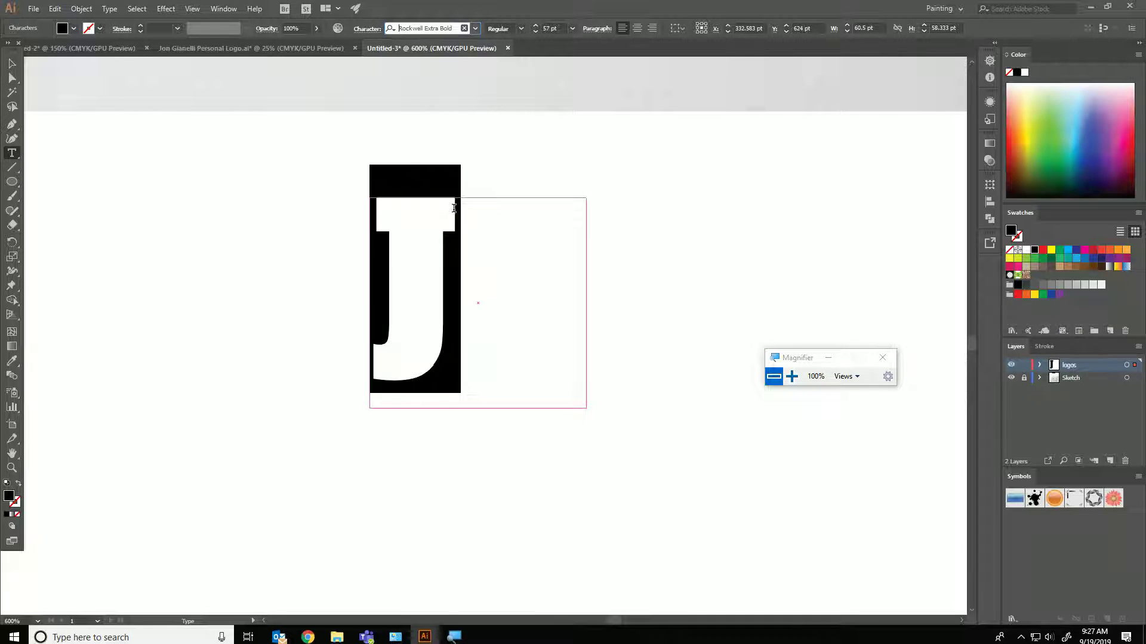
{"action": "left_click", "coordinate": [10, 65]}
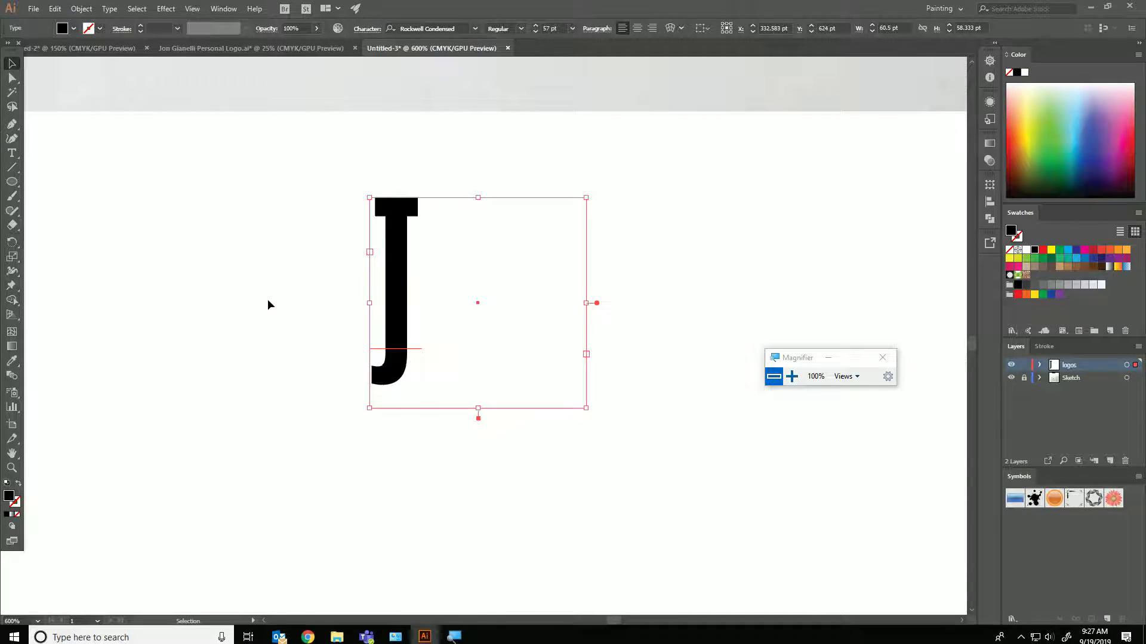
{"action": "left_click", "coordinate": [266, 301]}
- Convert the typed J to outlines
{"action": "left_click", "coordinate": [401, 295]}
{"action": "left_click", "coordinate": [120, 7]}
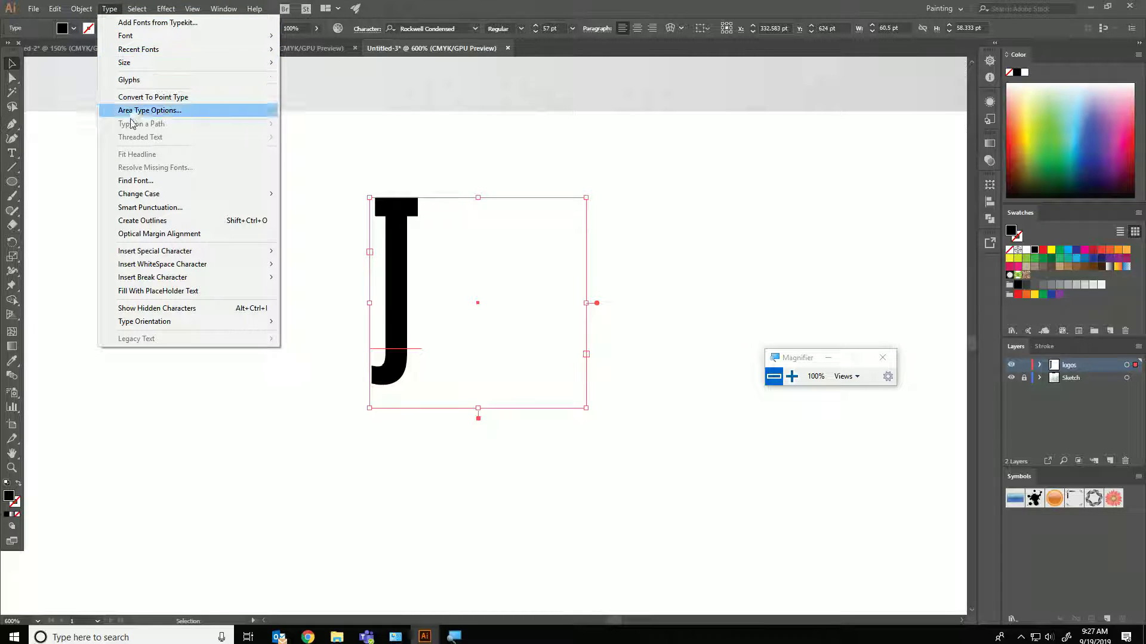
{"action": "left_click", "coordinate": [177, 223]}
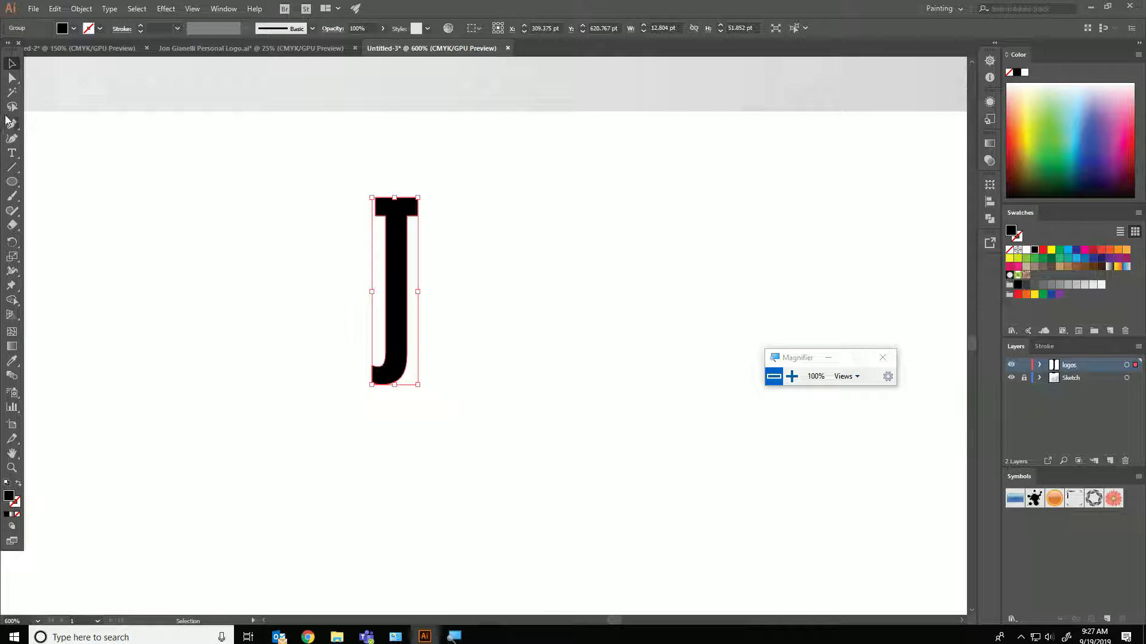
- Shorten the outlined J to about 30.9 pt high by moving the anchor points of its top bar down
{"action": "key", "text": "a"}
{"action": "left_click_drag", "start_coordinate": [298, 149], "coordinate": [507, 245]}
{"action": "key", "text": "Down"}
{"action": "key", "text": "Down"}
{"action": "key", "text": "Down"}
{"action": "key", "text": "Down"}
{"action": "key", "text": "Down"}
{"action": "key", "text": "Down"}
{"action": "key", "text": "Down"}
{"action": "key", "text": "Down"}
{"action": "key", "text": "Down"}
{"action": "key", "text": "Down"}
{"action": "key", "text": "Down"}
{"action": "key", "text": "Down"}
{"action": "key", "text": "Down"}
{"action": "key", "text": "Down"}
{"action": "key", "text": "Down"}
{"action": "key", "text": "Down"}
{"action": "key", "text": "Down"}
{"action": "key", "text": "Down"}
{"action": "key", "text": "Down"}
{"action": "key", "text": "Down"}
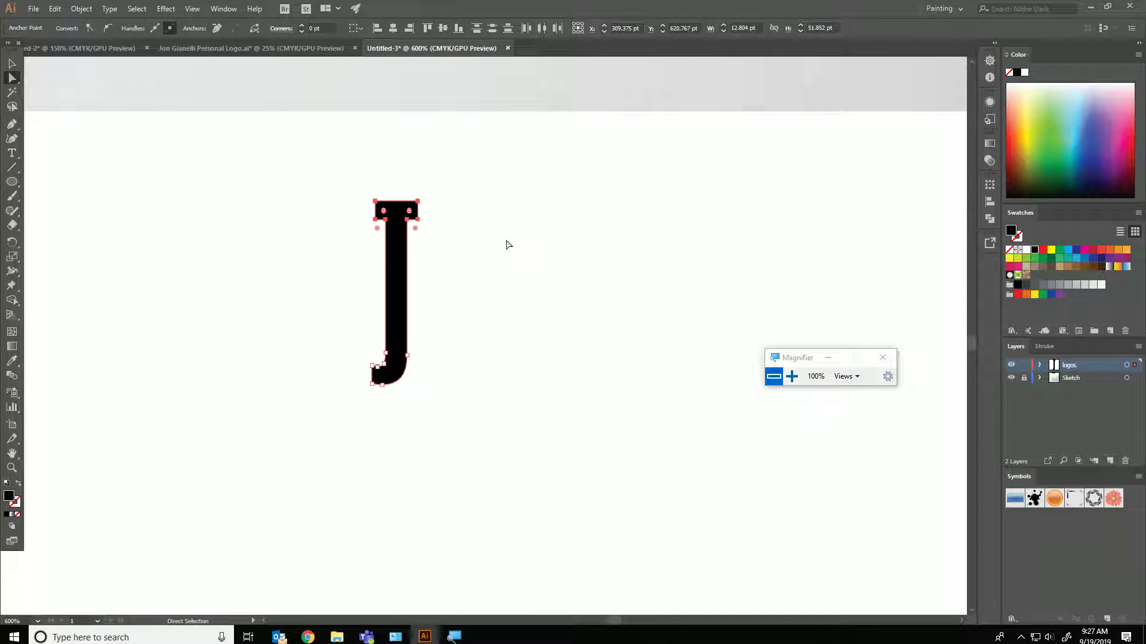
{"action": "left_click", "coordinate": [500, 242]}
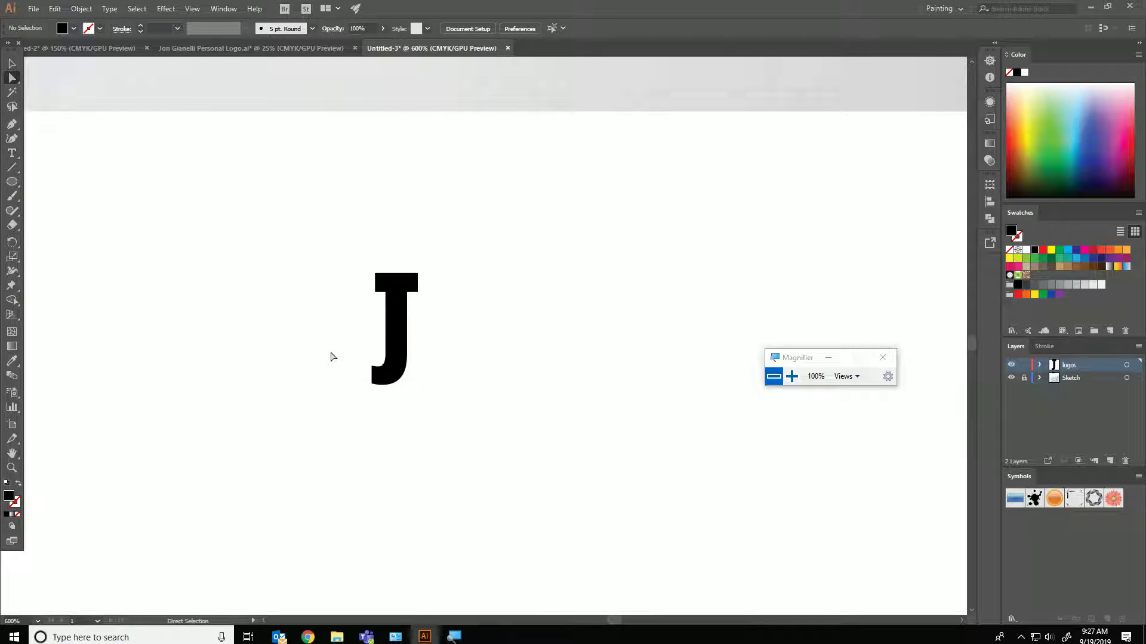
- Widen the J's top bar on both sides by nudging the anchor points at its ends outward
{"action": "left_click_drag", "start_coordinate": [384, 394], "coordinate": [453, 325]}
{"action": "key", "text": "Left"}
{"action": "key", "text": "Left"}
{"action": "key", "text": "Left"}
{"action": "key", "text": "Left"}
{"action": "key", "text": "Left"}
{"action": "key", "text": "Left"}
{"action": "key", "text": "Left"}
{"action": "key", "text": "Right"}
{"action": "key", "text": "Right"}
{"action": "key", "text": "Right"}
{"action": "key", "text": "Right"}
{"action": "key", "text": "Right"}
{"action": "key", "text": "Right"}
{"action": "key", "text": "Right"}
{"action": "key", "text": "Right"}
{"action": "left_click", "coordinate": [341, 342]}
{"action": "left_click_drag", "start_coordinate": [301, 249], "coordinate": [349, 310]}
{"action": "key", "text": "Right"}
{"action": "key", "text": "Right"}
{"action": "key", "text": "Right"}
{"action": "key", "text": "Right"}
{"action": "key", "text": "Right"}
{"action": "key", "text": "Left"}
{"action": "key", "text": "Left"}
{"action": "key", "text": "Left"}
{"action": "key", "text": "Left"}
{"action": "key", "text": "Left"}
{"action": "key", "text": "Left"}
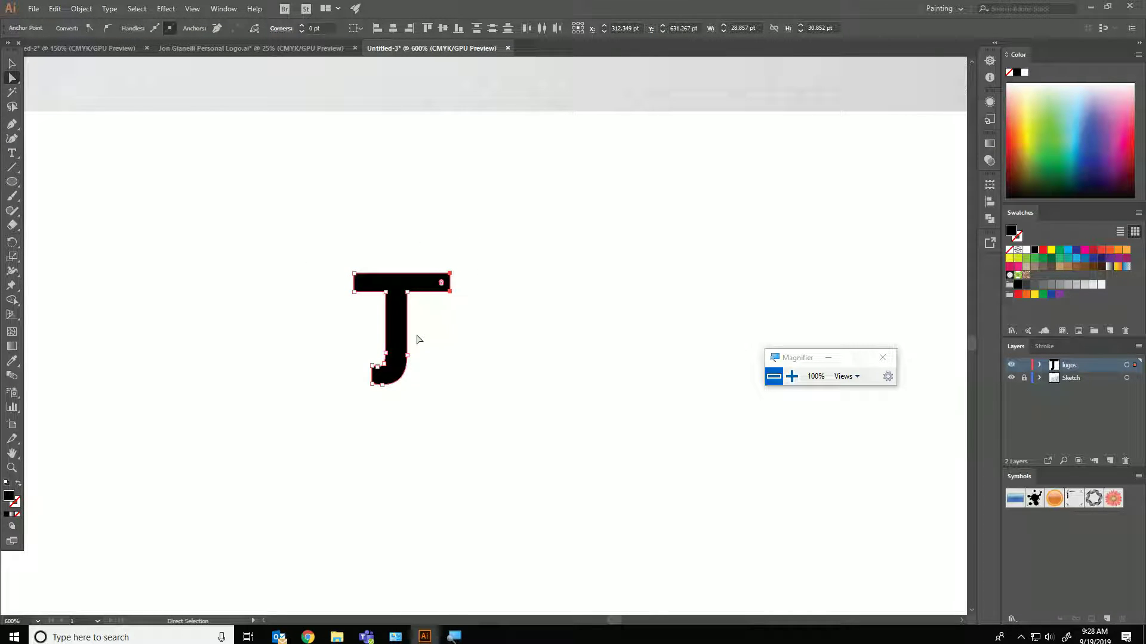
{"action": "left_click", "coordinate": [468, 340]}
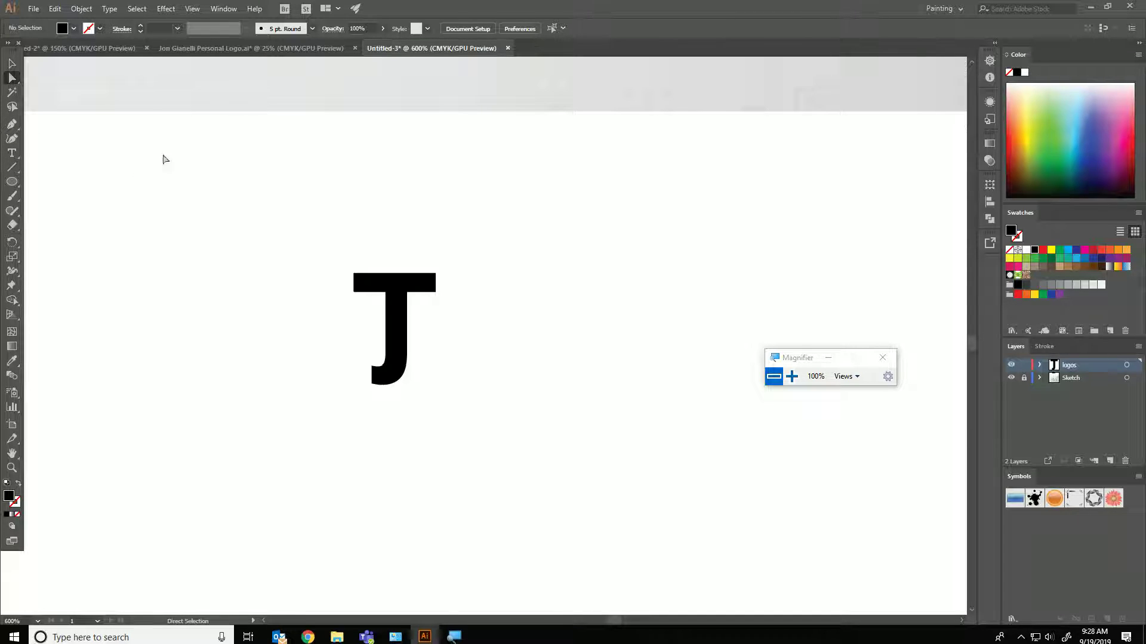
- Switch to the dafont.com page in Chrome and search for "scary" fonts
{"action": "scroll", "coordinate": [324, 194], "scroll_direction": "down", "scroll_amount": 1, "text": "alt"}
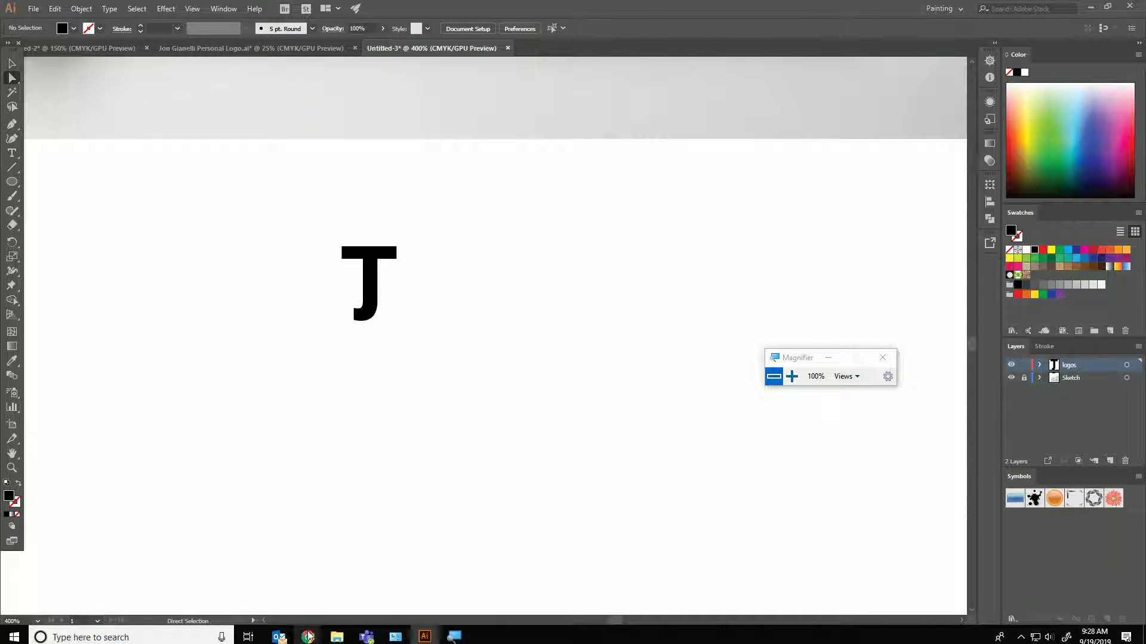
{"action": "mouse_move", "coordinate": [309, 637]}
{"action": "left_click", "coordinate": [269, 595]}
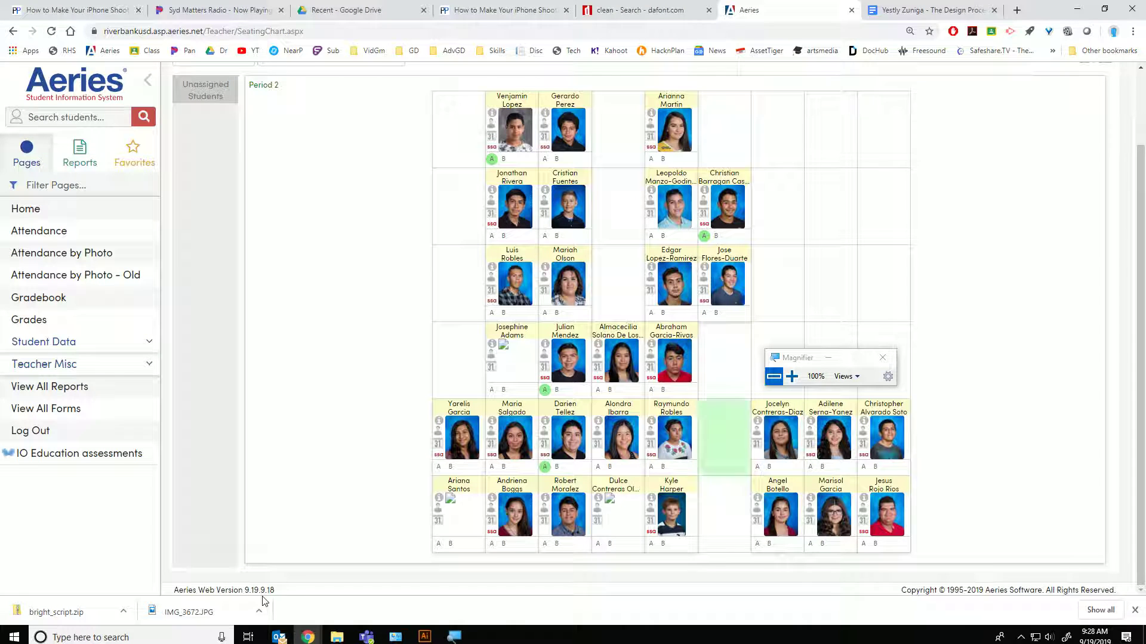
{"action": "left_click", "coordinate": [1019, 10]}
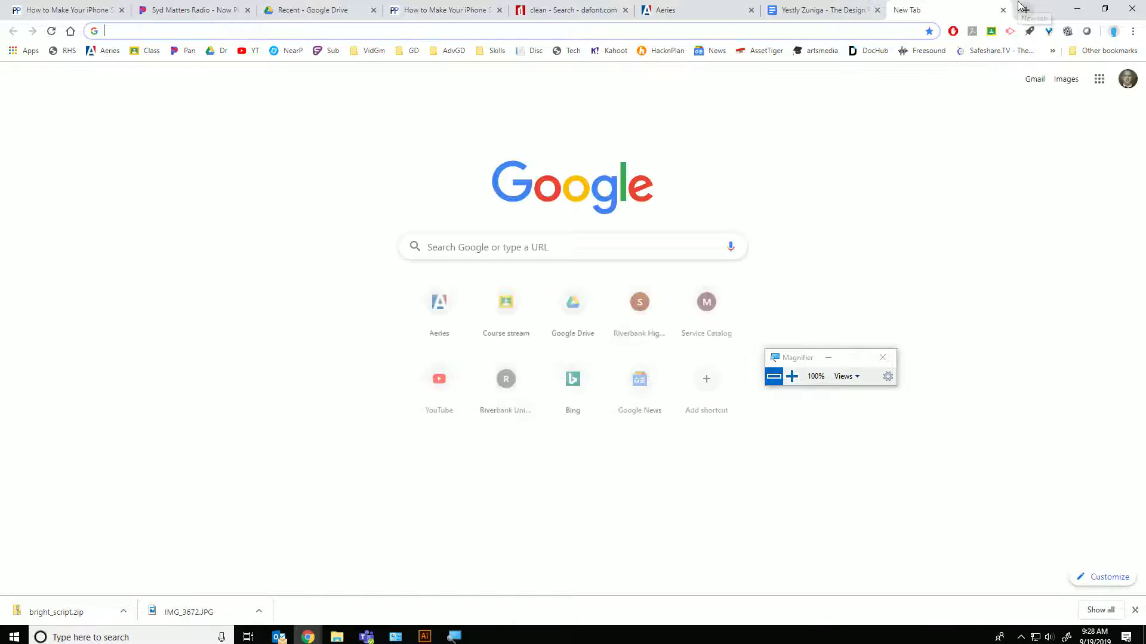
{"action": "left_click", "coordinate": [567, 10]}
{"action": "scroll", "coordinate": [259, 151], "scroll_direction": "up", "scroll_amount": 8}
{"action": "scroll", "coordinate": [259, 151], "scroll_direction": "up", "scroll_amount": 15}
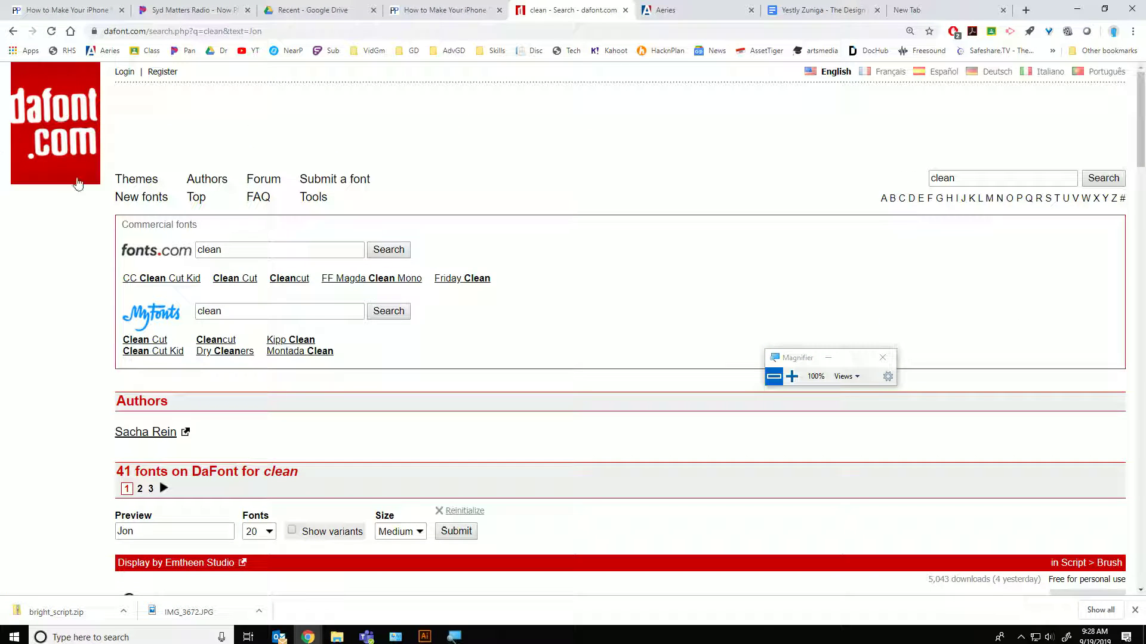
{"action": "double_click", "coordinate": [961, 179]}
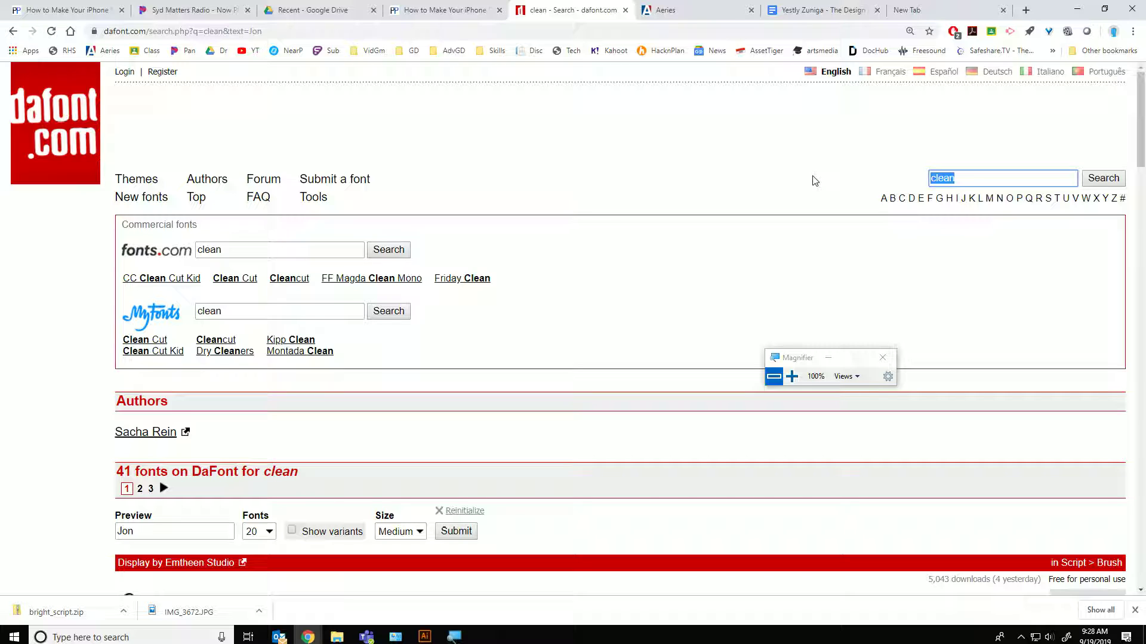
{"action": "type", "text": "scary"}
{"action": "key", "text": "Return"}
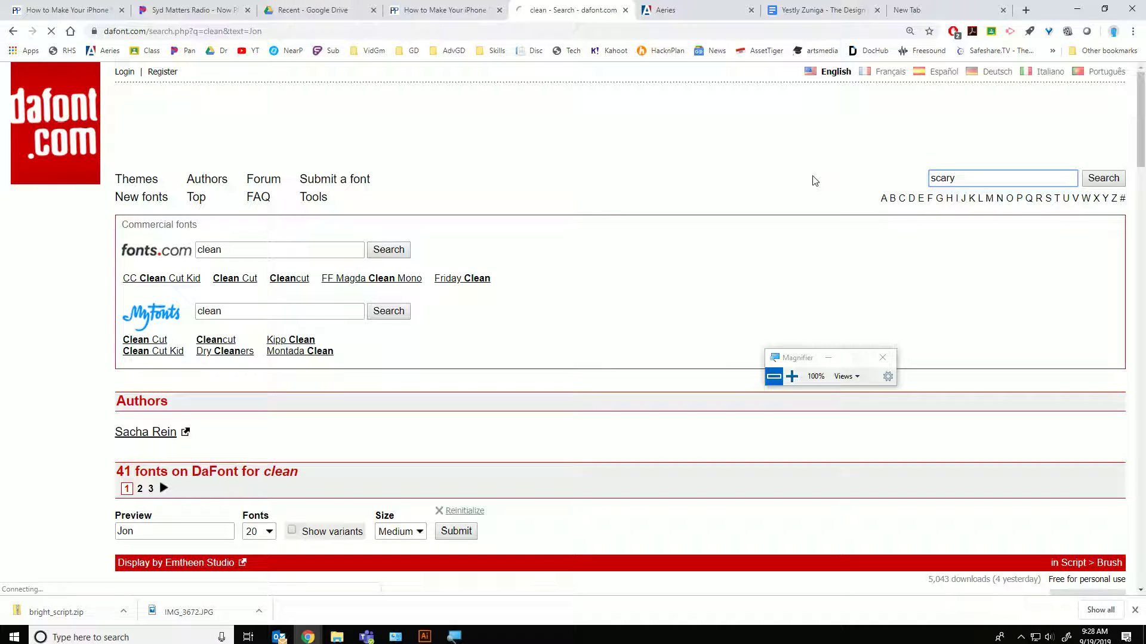
- Look through the scary font previews and open the NoScary font page
{"action": "scroll", "coordinate": [425, 278], "scroll_direction": "down", "scroll_amount": 6}
{"action": "scroll", "coordinate": [146, 328], "scroll_direction": "down", "scroll_amount": 14}
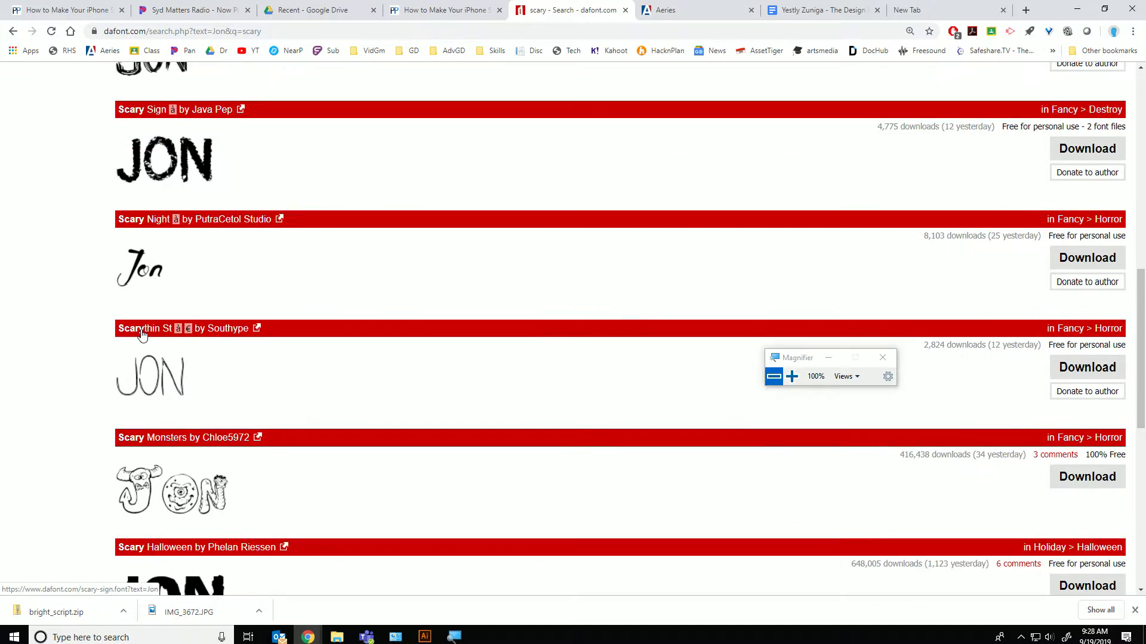
{"action": "scroll", "coordinate": [101, 399], "scroll_direction": "up", "scroll_amount": 10}
{"action": "scroll", "coordinate": [102, 399], "scroll_direction": "up", "scroll_amount": 7}
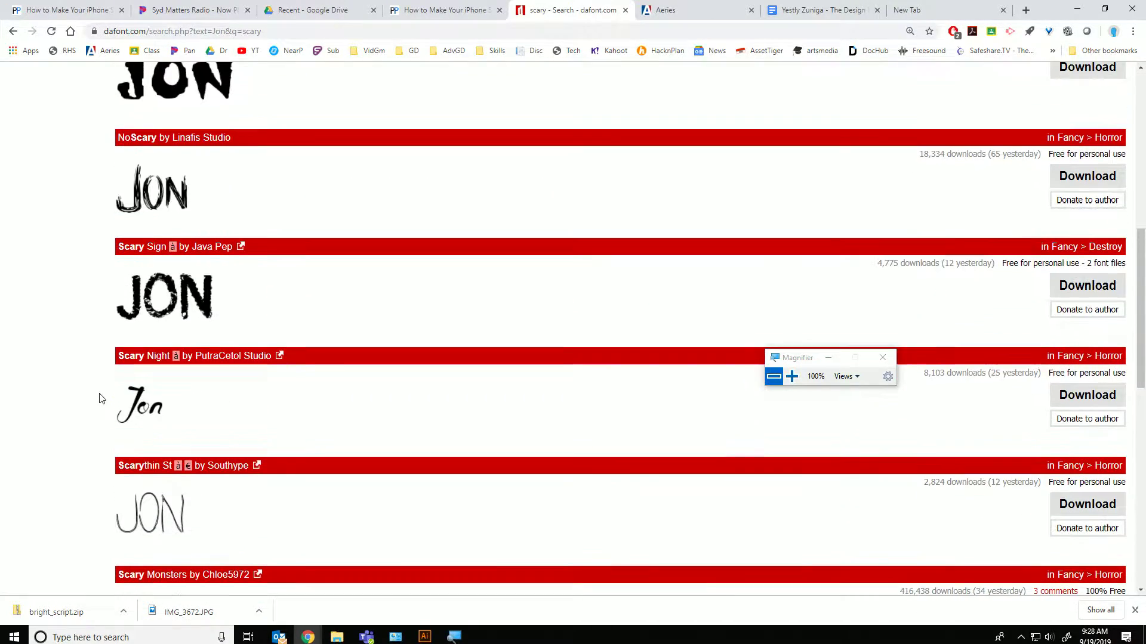
{"action": "scroll", "coordinate": [102, 398], "scroll_direction": "down", "scroll_amount": 5}
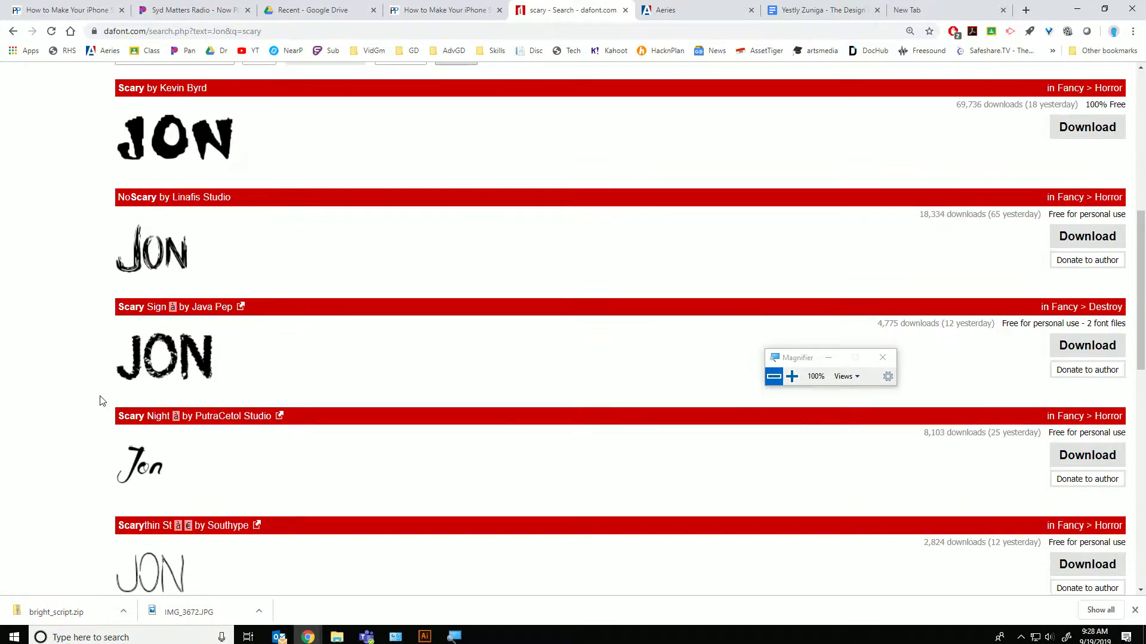
{"action": "left_click", "coordinate": [154, 250]}
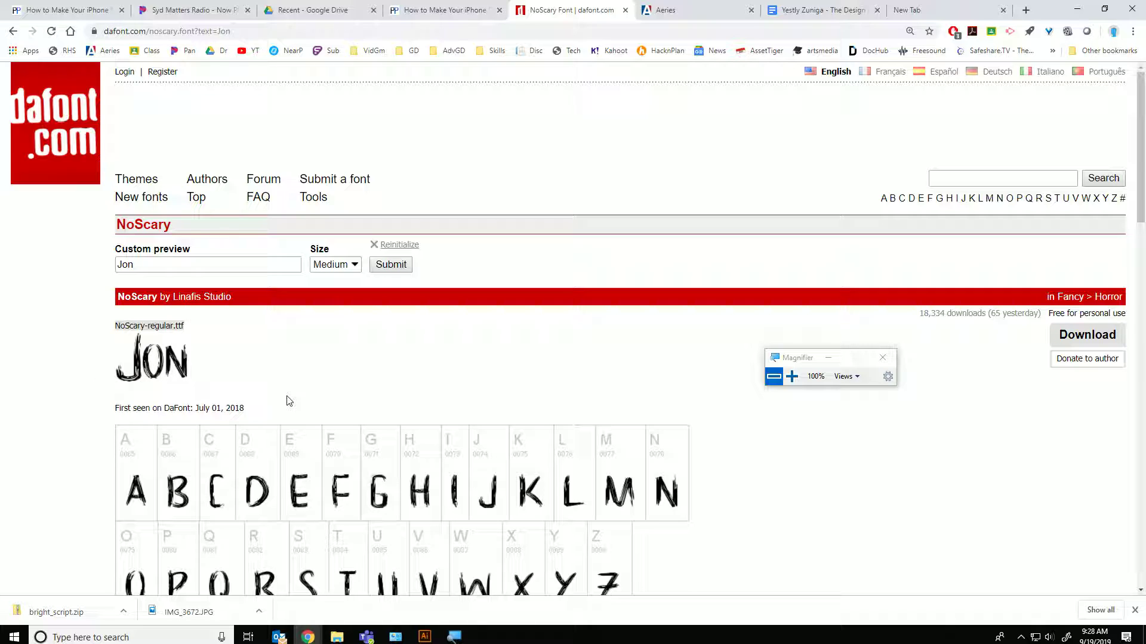
- Search dafont.com for "stencil" fonts, look over the previews and return to the Illustrator drawing
{"action": "key", "text": "alt+Left"}
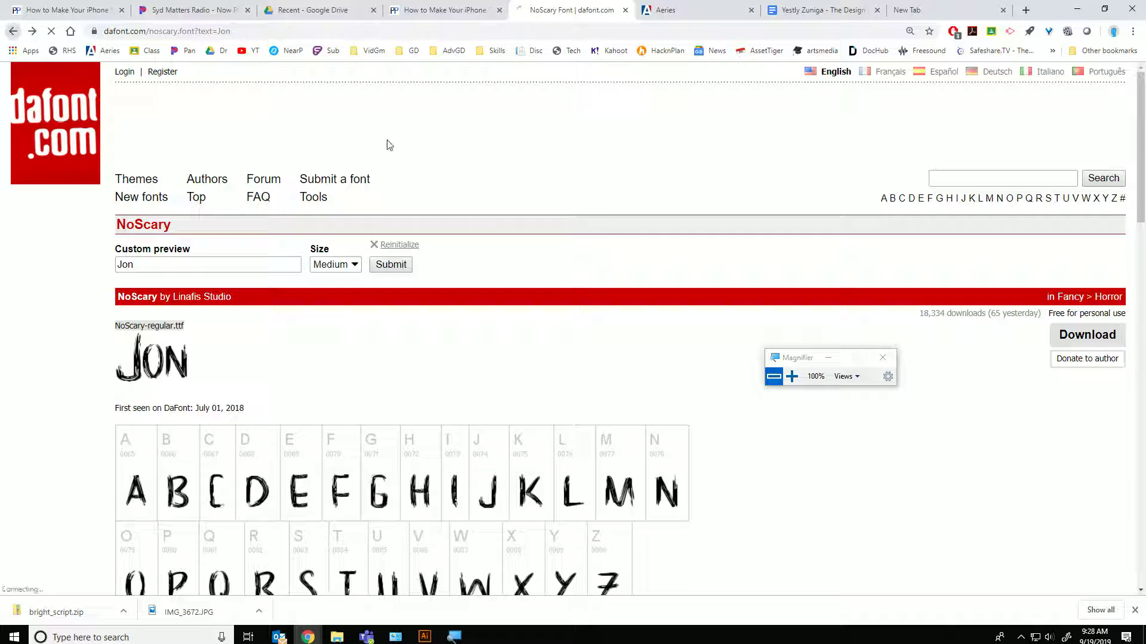
{"action": "scroll", "coordinate": [923, 195], "scroll_direction": "up", "scroll_amount": 8}
{"action": "left_click", "coordinate": [951, 179]}
{"action": "double_click", "coordinate": [951, 179]}
{"action": "type", "text": "ste"}
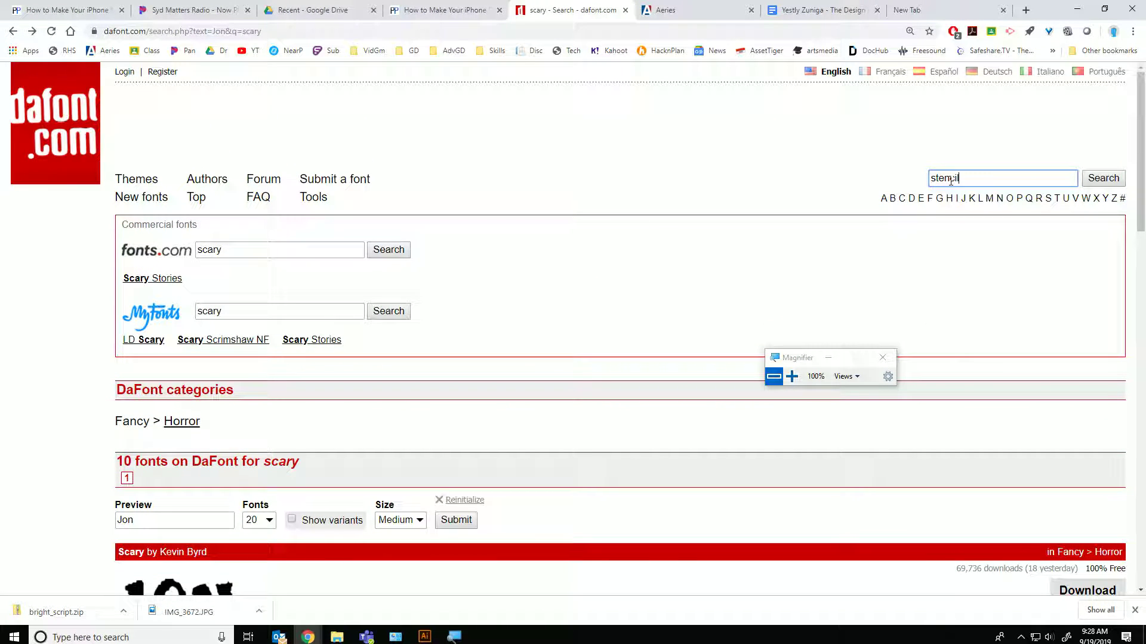
{"action": "type", "text": "ncil"}
{"action": "key", "text": "Return"}
{"action": "scroll", "coordinate": [391, 383], "scroll_direction": "down", "scroll_amount": 12}
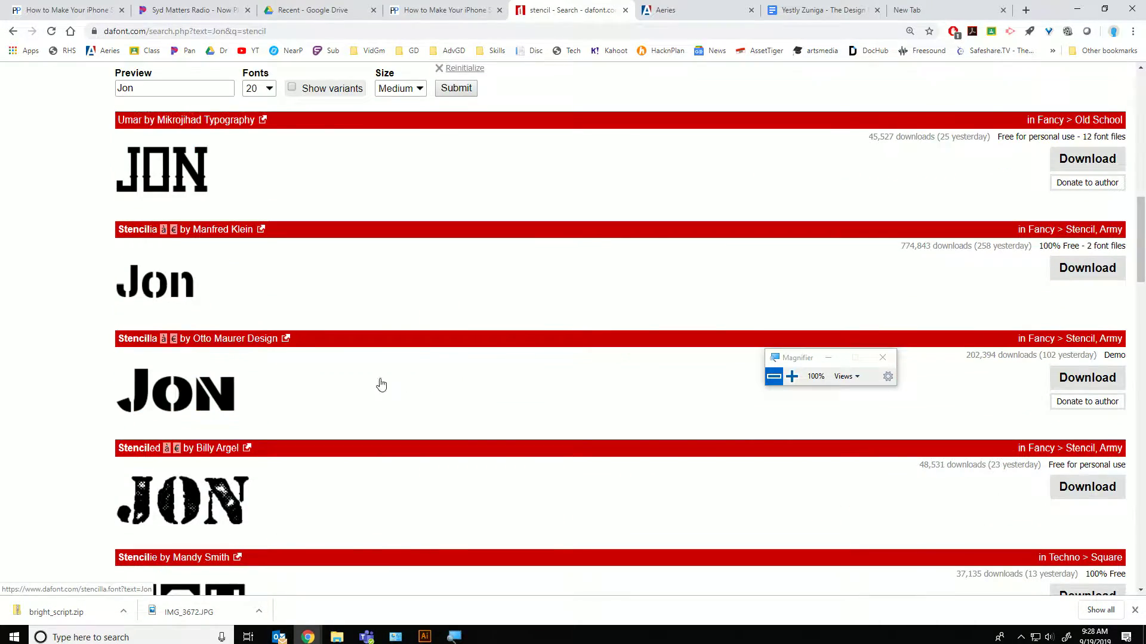
{"action": "key", "text": "alt+Tab"}
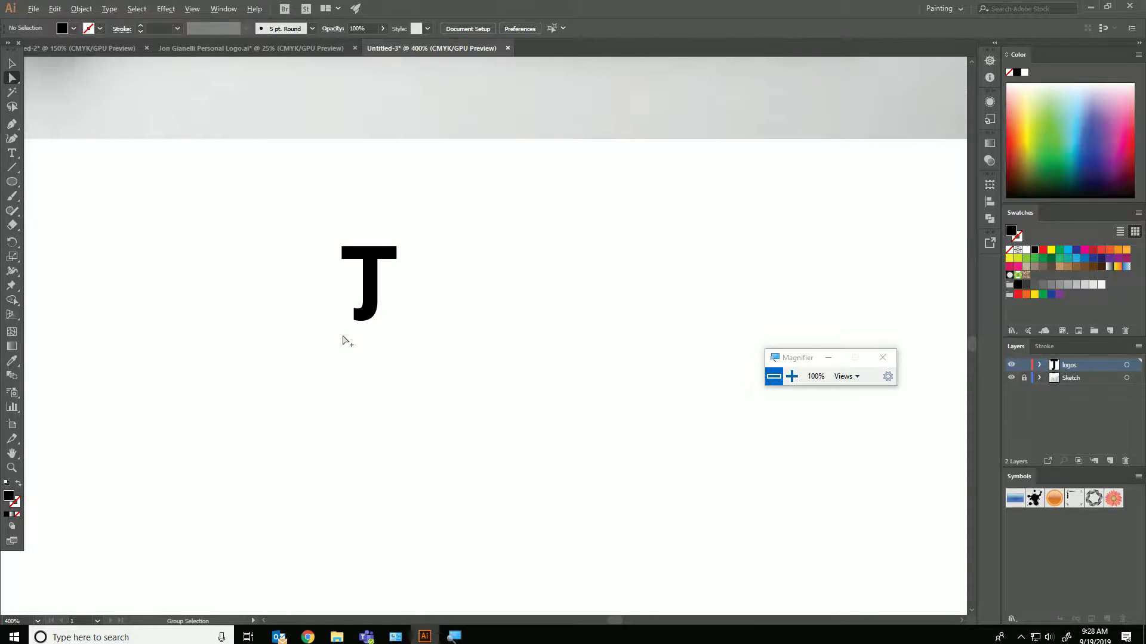
{"action": "key", "text": "alt+Tab"}
{"action": "scroll", "coordinate": [212, 332], "scroll_direction": "down", "scroll_amount": 8}
{"action": "key", "text": "alt+Tab"}
- Try a light green fill on the letter J
{"action": "left_click_drag", "start_coordinate": [263, 250], "coordinate": [299, 260]}
{"action": "left_click", "coordinate": [423, 264]}
{"action": "left_click", "coordinate": [1050, 127]}
{"action": "left_click", "coordinate": [12, 63]}
{"action": "left_click", "coordinate": [191, 204]}
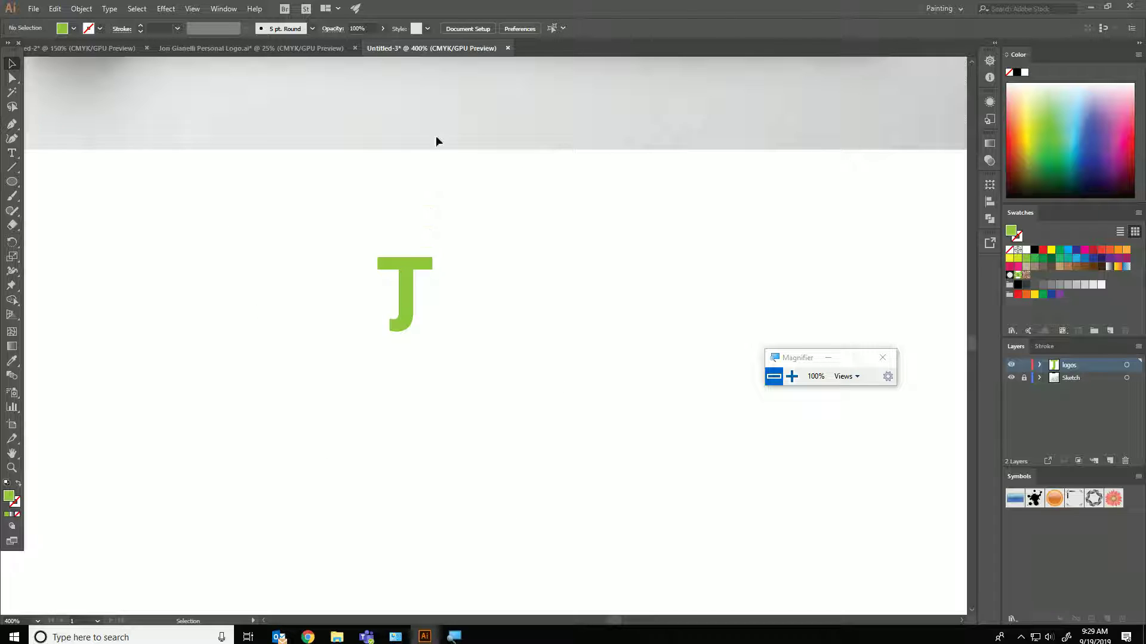
{"action": "key", "text": "ctrl+z"}
{"action": "key", "text": "ctrl+z"}
- Examine the hand-drawn logo sketches on the notebook page, ending at the capsule shape near its lower-right corner
{"action": "left_click", "coordinate": [463, 334]}
{"action": "left_click_drag", "start_coordinate": [154, 286], "coordinate": [360, 327]}
{"action": "left_click_drag", "start_coordinate": [164, 233], "coordinate": [181, 589]}
{"action": "left_click_drag", "start_coordinate": [265, 445], "coordinate": [71, 575]}
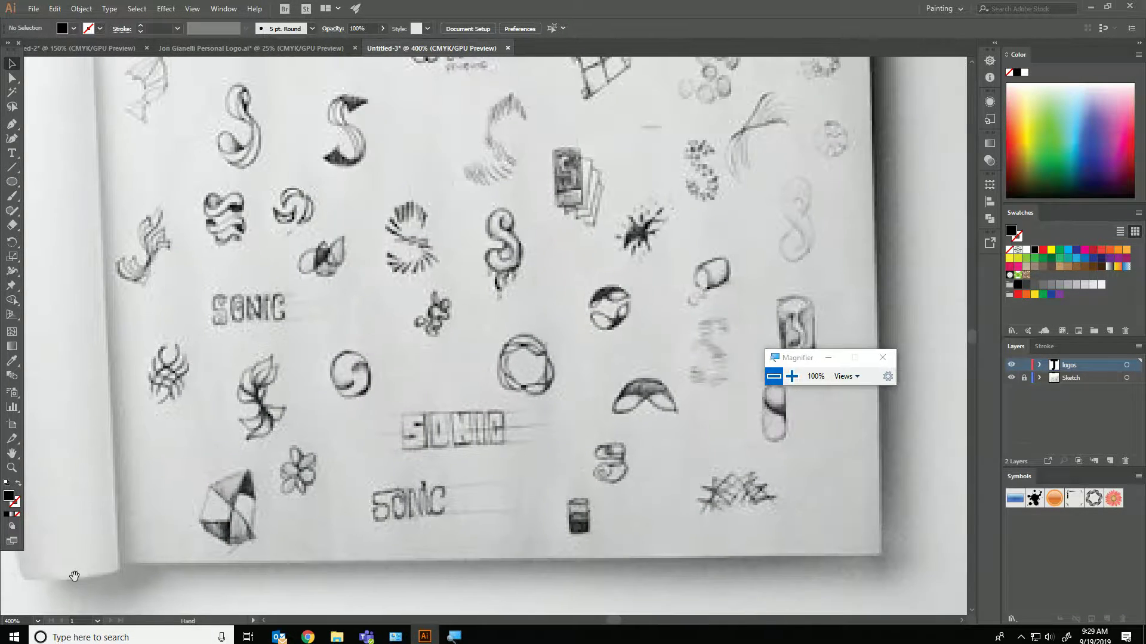
{"action": "left_click_drag", "start_coordinate": [399, 258], "coordinate": [481, 476]}
{"action": "mouse_move", "coordinate": [509, 528]}
{"action": "left_mouse_down"}
{"action": "mouse_move", "coordinate": [373, 364]}
{"action": "mouse_move", "coordinate": [363, 290]}
{"action": "left_mouse_up"}
{"action": "left_click_drag", "start_coordinate": [725, 377], "coordinate": [421, 309]}
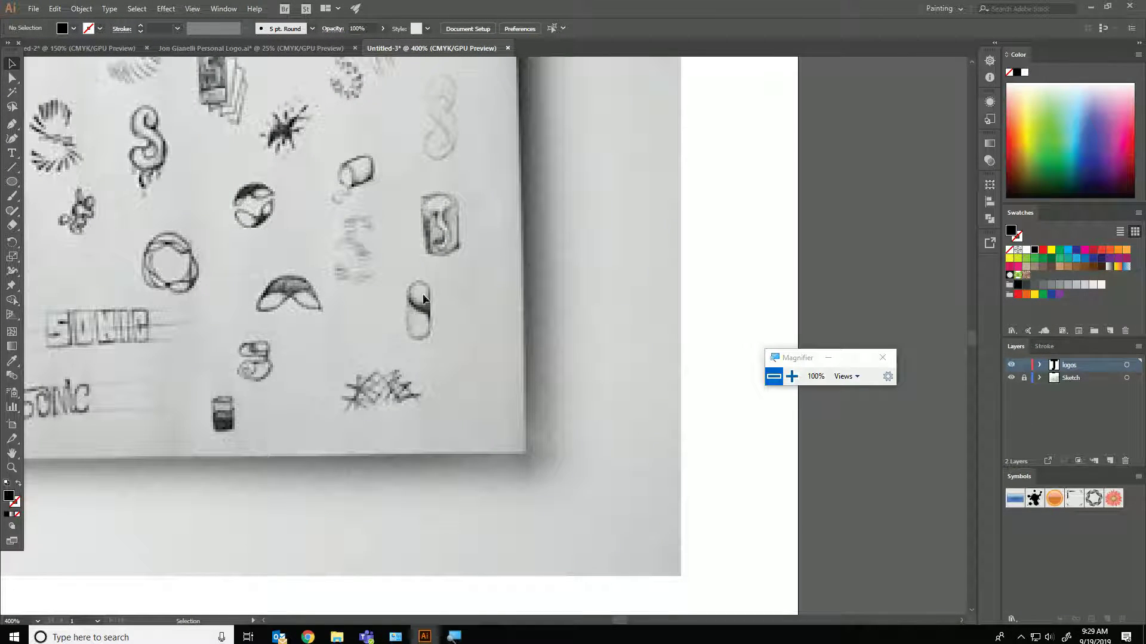
- Try drawing the capsule shape with the Pen tool beside the notebook page, and delete it
{"action": "left_click", "coordinate": [11, 124]}
{"action": "left_click", "coordinate": [566, 272]}
{"action": "left_click", "coordinate": [565, 348]}
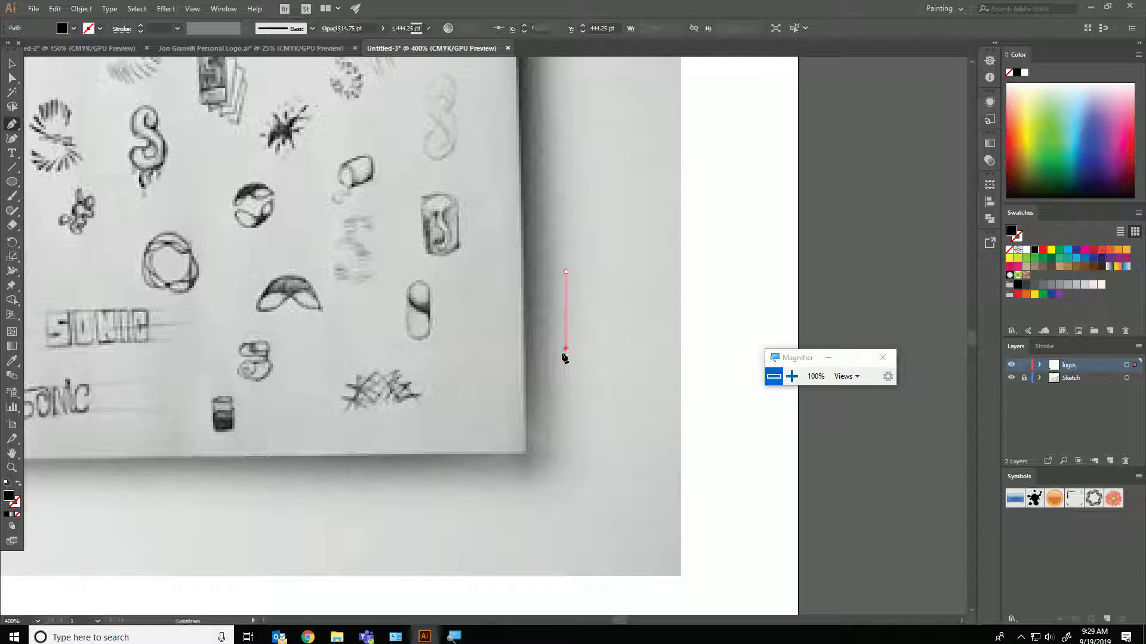
{"action": "left_click_drag", "start_coordinate": [587, 406], "coordinate": [609, 406]}
{"action": "left_click", "coordinate": [609, 353]}
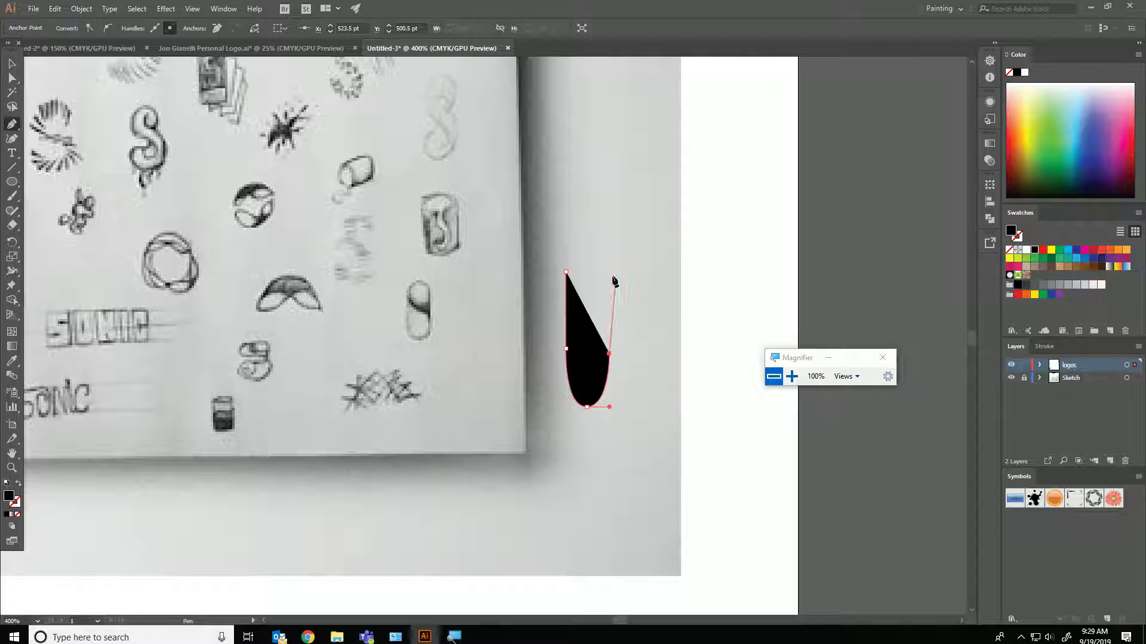
{"action": "left_click", "coordinate": [610, 271]}
{"action": "left_click", "coordinate": [591, 244]}
{"action": "left_click", "coordinate": [566, 272]}
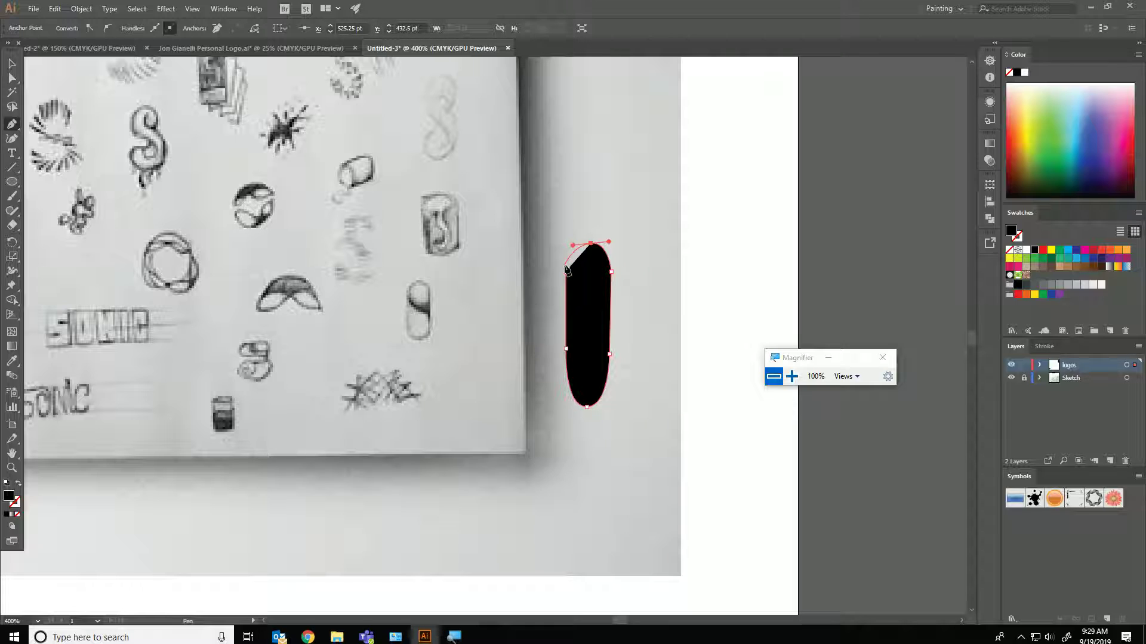
{"action": "left_click", "coordinate": [12, 64]}
{"action": "left_click_drag", "start_coordinate": [719, 219], "coordinate": [537, 365]}
{"action": "key", "text": "Delete"}
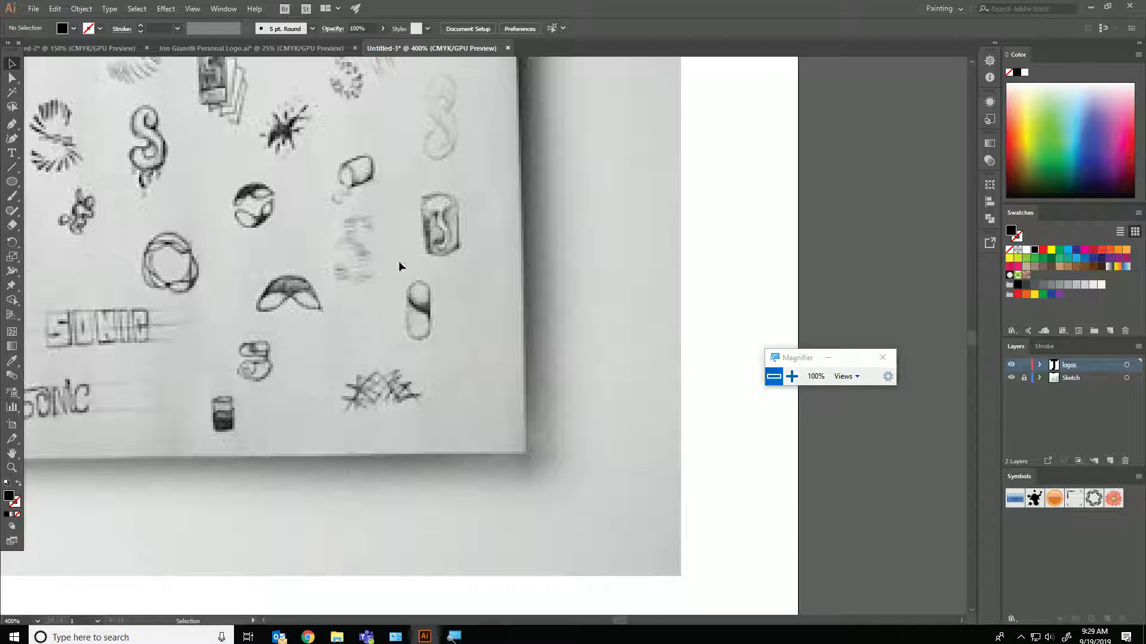
- Draw an upright rectangle about 19.5 by 67 pt beside the notebook page and fully round its corners into a capsule
{"action": "left_click_drag", "start_coordinate": [12, 182], "coordinate": [34, 182]}
{"action": "left_click_drag", "start_coordinate": [602, 183], "coordinate": [649, 344]}
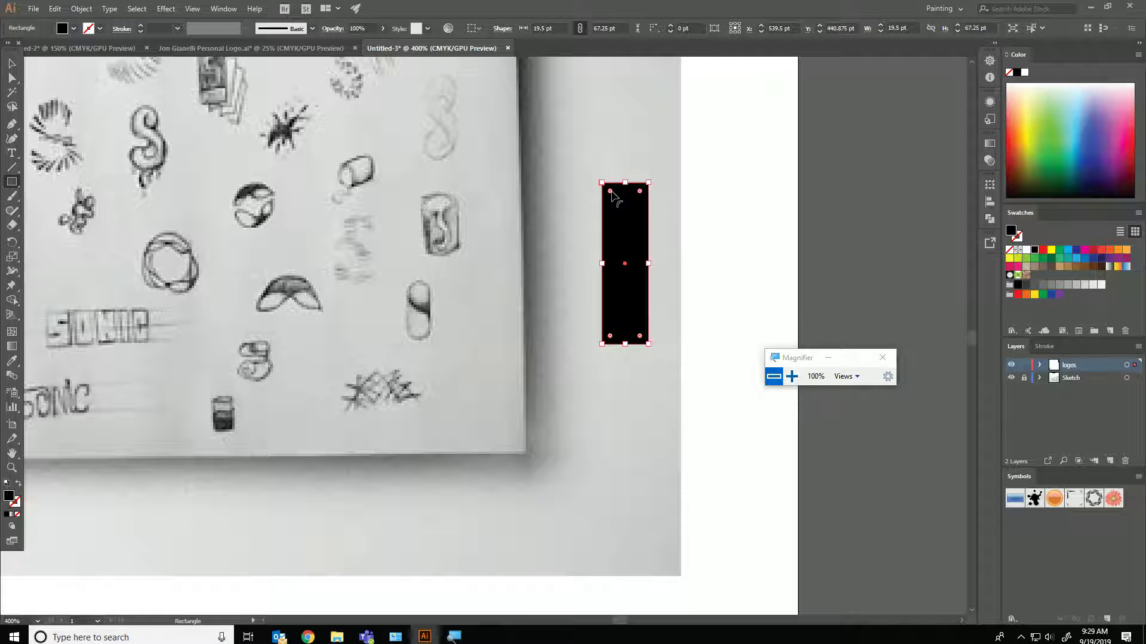
{"action": "left_click_drag", "start_coordinate": [610, 191], "coordinate": [660, 427]}
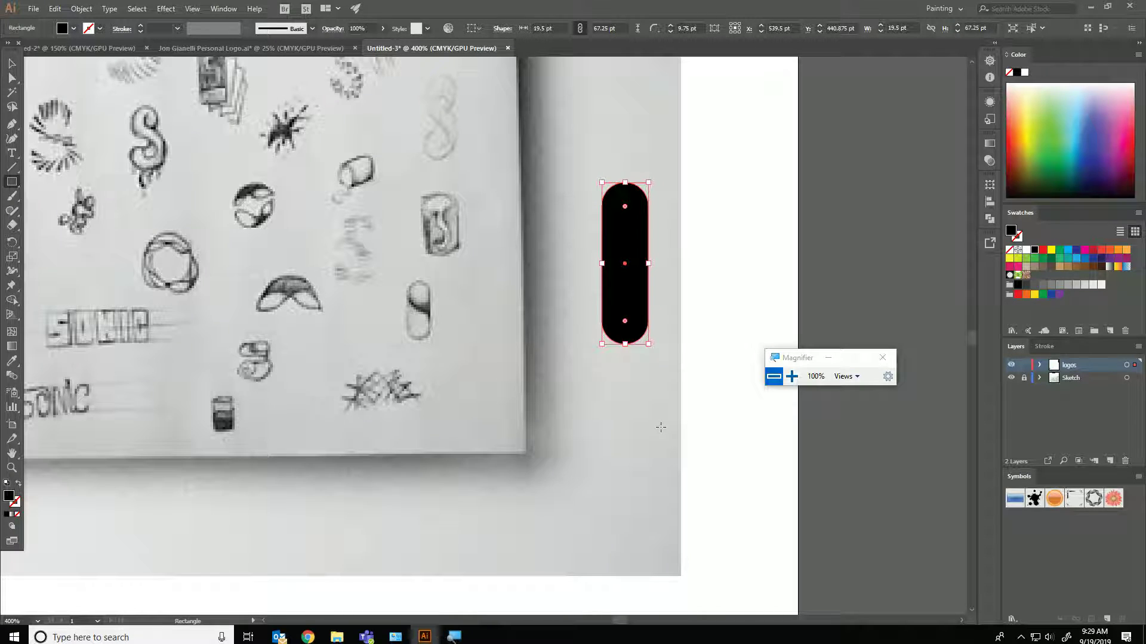
{"action": "key", "text": "ctrl+z"}
{"action": "left_click_drag", "start_coordinate": [610, 191], "coordinate": [623, 265]}
- Shorten the capsule to about 57 pt high and swap its fill and stroke so only a black outline remains
{"action": "key", "text": "v"}
{"action": "left_click", "coordinate": [655, 174]}
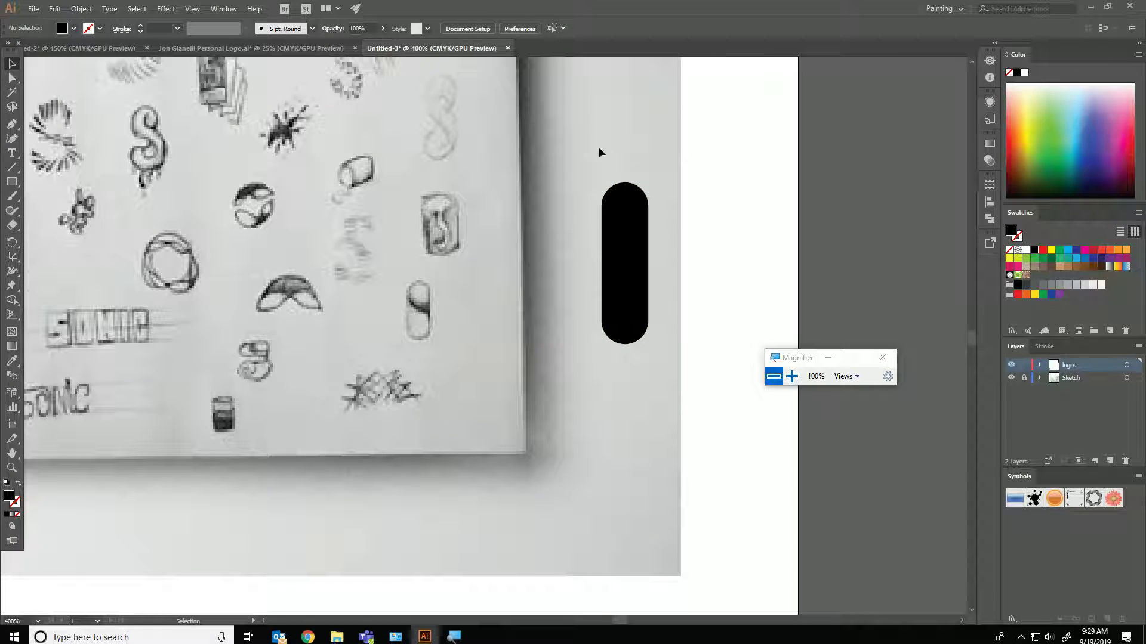
{"action": "left_click", "coordinate": [625, 277]}
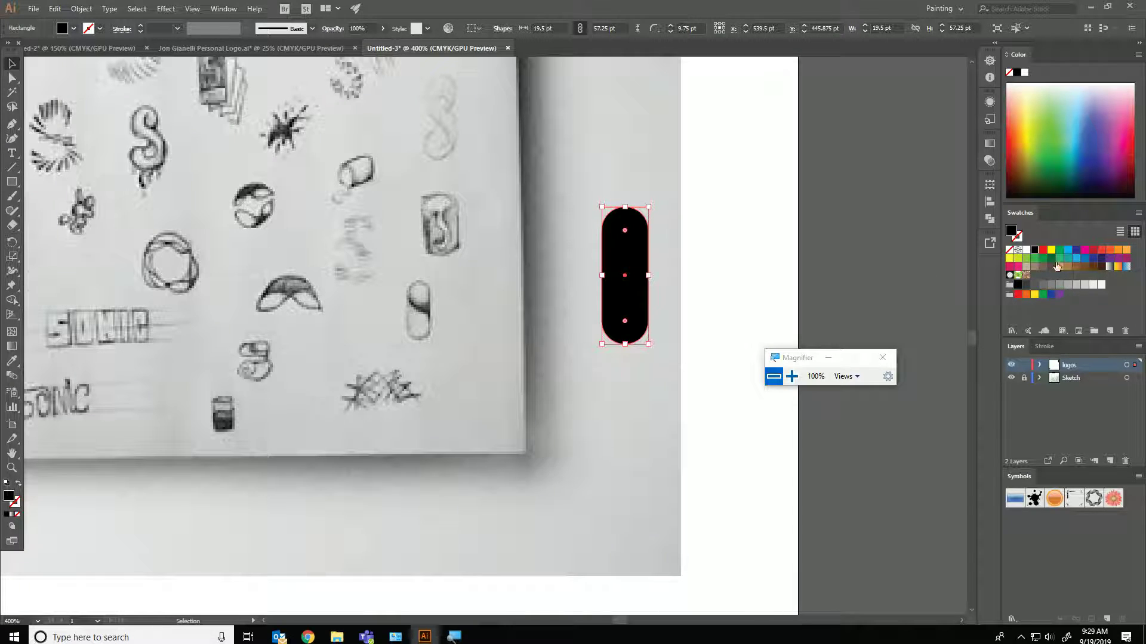
{"action": "left_click", "coordinate": [19, 484]}
- Move the outlined capsule onto the blank white strip beside the sketch photo
{"action": "scroll", "coordinate": [361, 378], "scroll_direction": "right", "scroll_amount": 3}
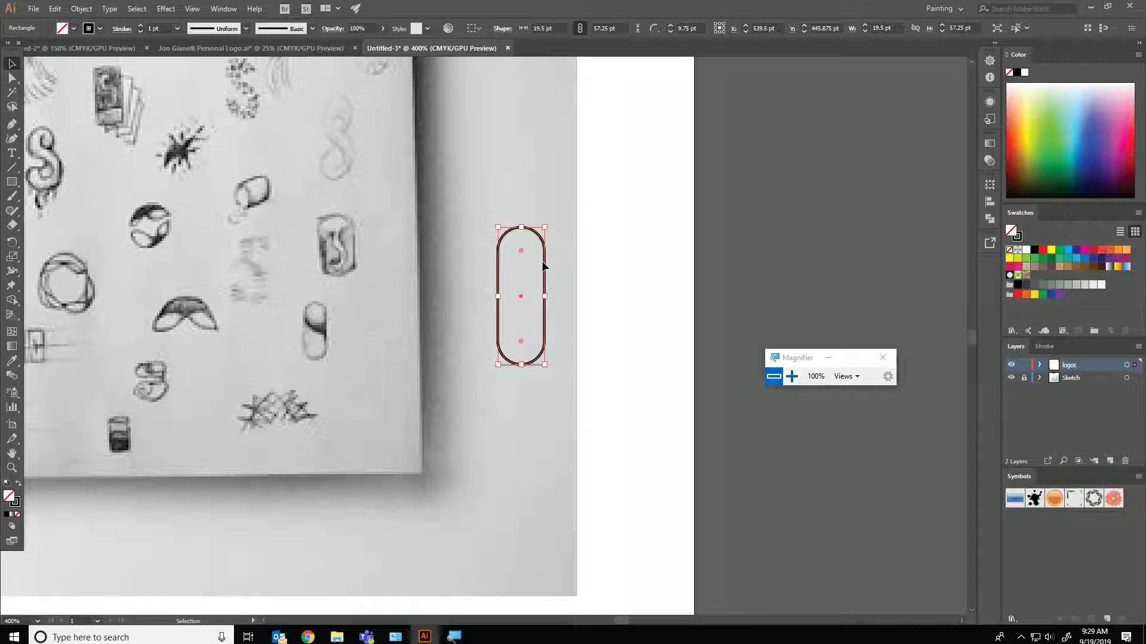
{"action": "left_click_drag", "start_coordinate": [544, 265], "coordinate": [646, 285]}
{"action": "left_click", "coordinate": [473, 280]}
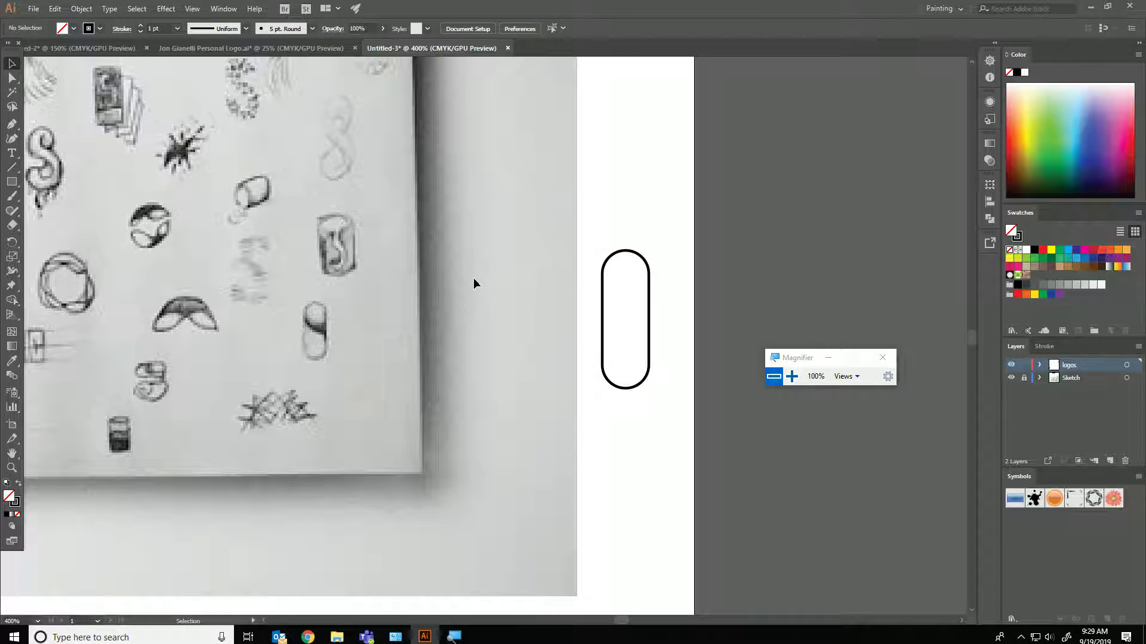
- Draw a circle overlapping the upper part of the capsule and scale it down to about 47 pt across
{"action": "left_click", "coordinate": [12, 182]}
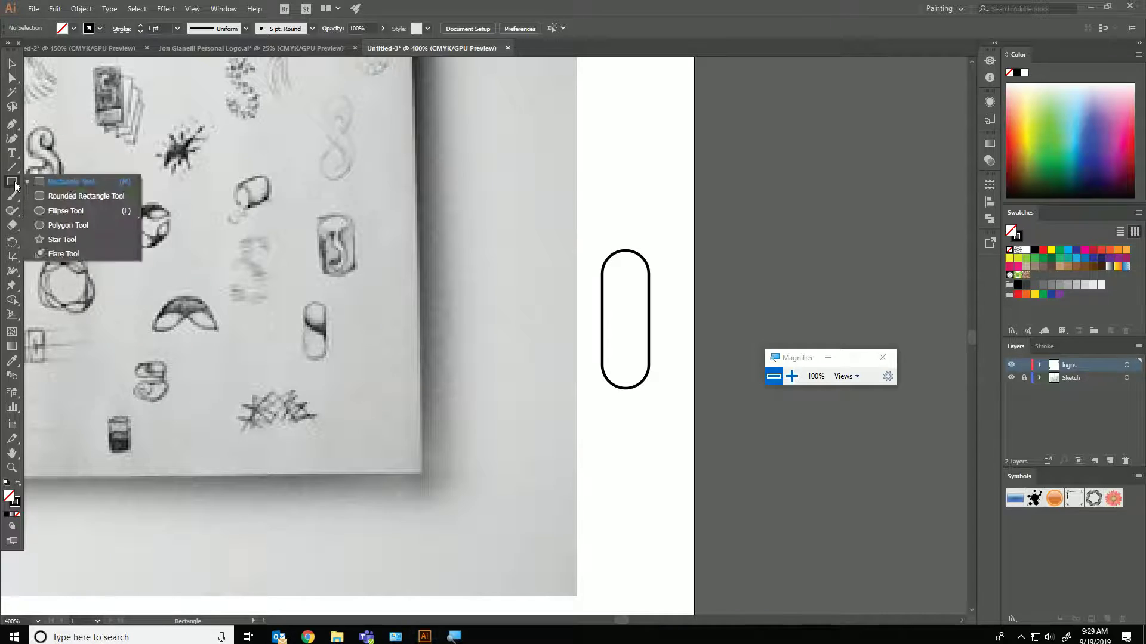
{"action": "left_click", "coordinate": [44, 208]}
{"action": "mouse_move", "coordinate": [666, 263]}
{"action": "left_mouse_down"}
{"action": "mouse_move", "coordinate": [736, 204]}
{"action": "mouse_move", "coordinate": [686, 205]}
{"action": "mouse_move", "coordinate": [702, 203]}
{"action": "left_mouse_up"}
{"action": "key", "text": "v"}
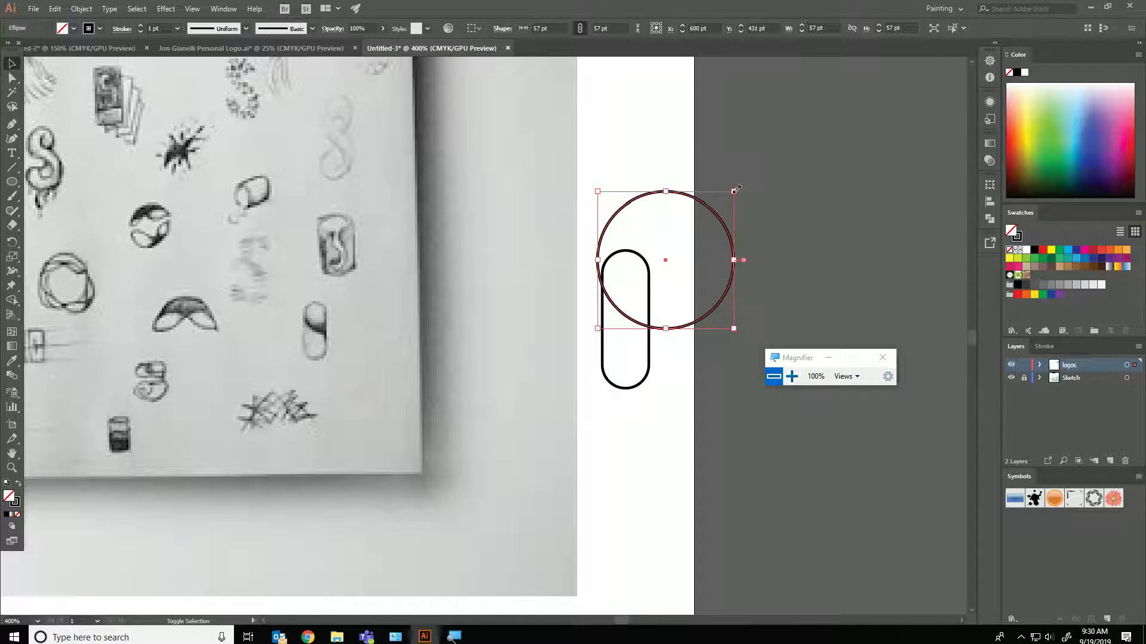
{"action": "left_click_drag", "start_coordinate": [735, 190], "coordinate": [709, 216]}
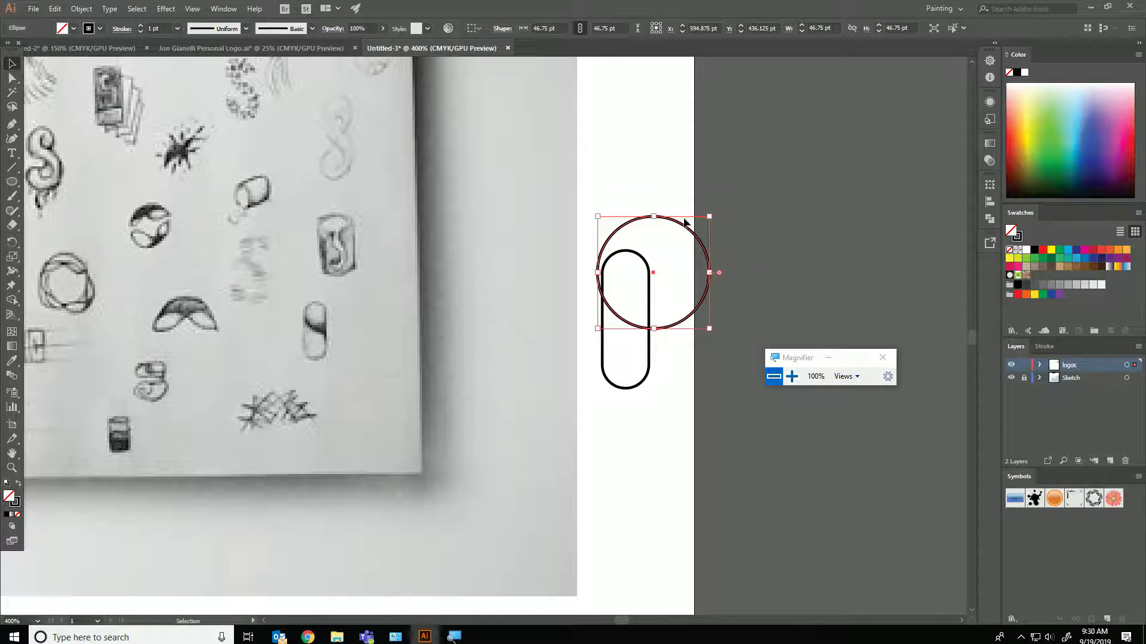
{"action": "left_click", "coordinate": [495, 157]}
- Split the overlapping capsule and circle with the Shape Builder and delete the circle's portion outside the capsule
{"action": "left_click_drag", "start_coordinate": [575, 174], "coordinate": [678, 438]}
{"action": "left_click", "coordinate": [12, 300]}
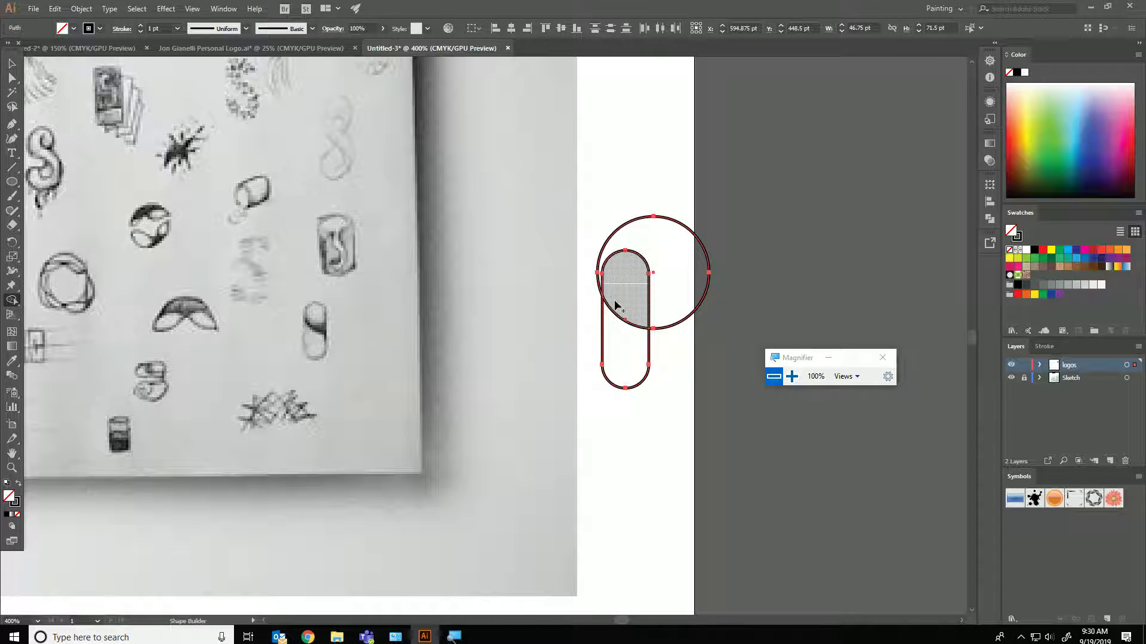
{"action": "left_click", "coordinate": [658, 257]}
{"action": "left_click", "coordinate": [12, 64]}
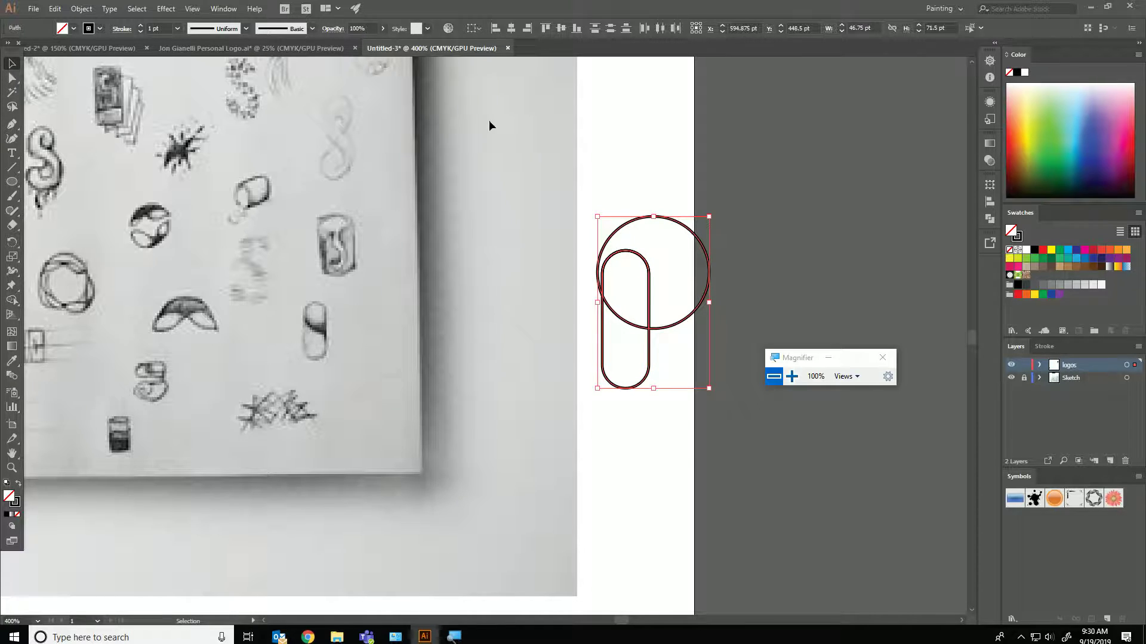
{"action": "left_click", "coordinate": [489, 123]}
{"action": "left_click", "coordinate": [686, 229]}
{"action": "key", "text": "Delete"}
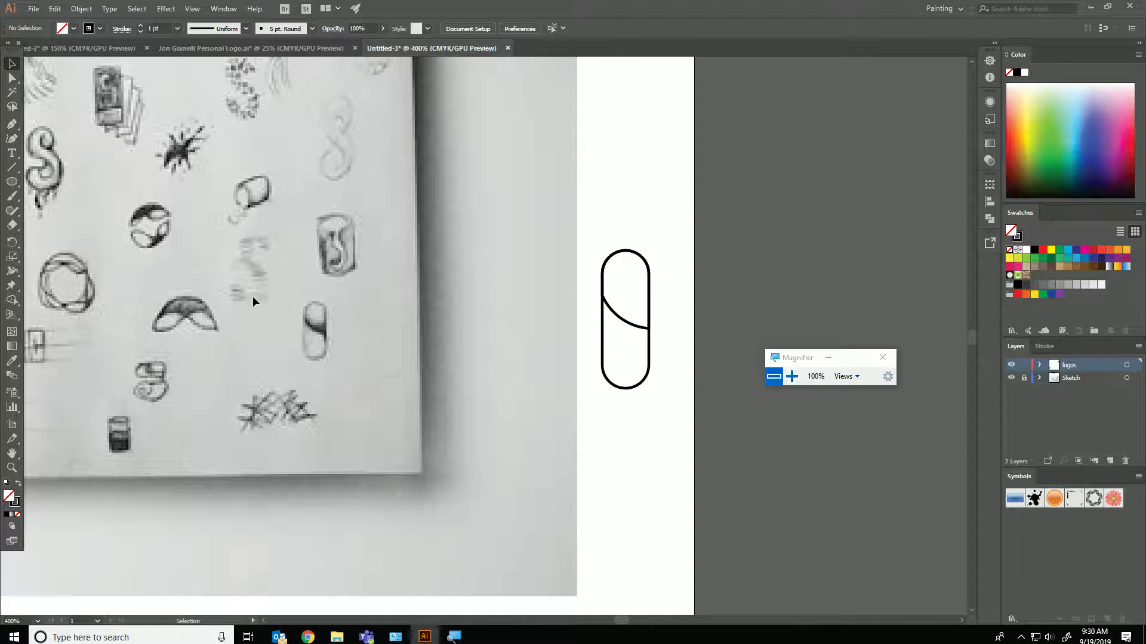
- Draw an outlined circle about 43 pt across in the blank area to the left of the notebook
{"action": "mouse_move", "coordinate": [277, 281]}
{"action": "left_mouse_down"}
{"action": "mouse_move", "coordinate": [295, 298]}
{"action": "mouse_move", "coordinate": [454, 346]}
{"action": "mouse_move", "coordinate": [568, 344]}
{"action": "left_mouse_up"}
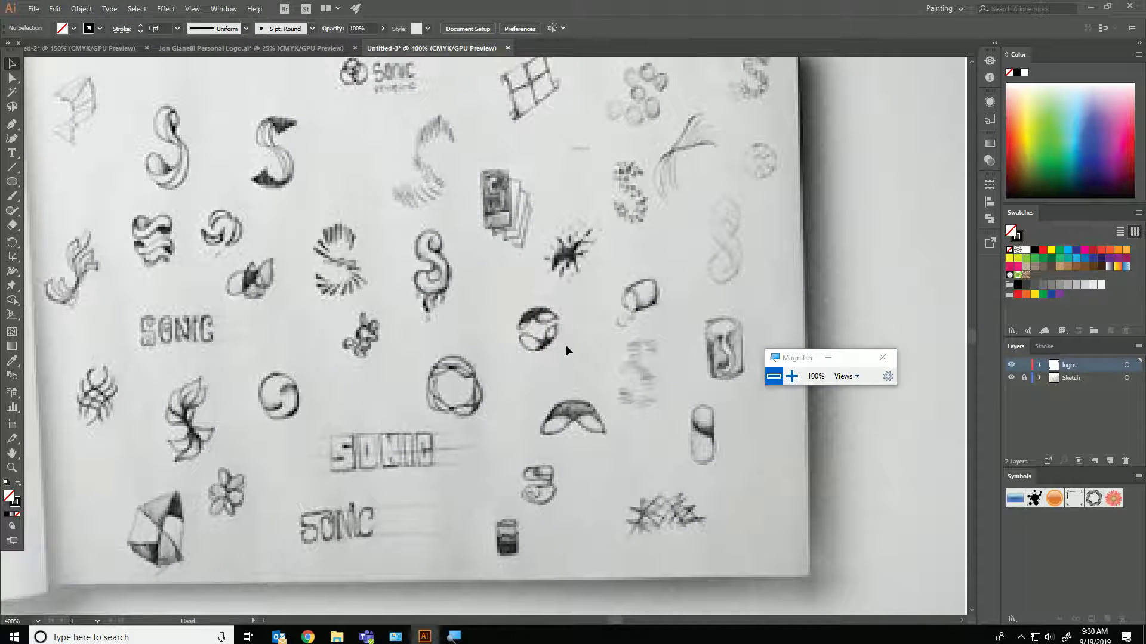
{"action": "left_click_drag", "start_coordinate": [276, 304], "coordinate": [490, 461]}
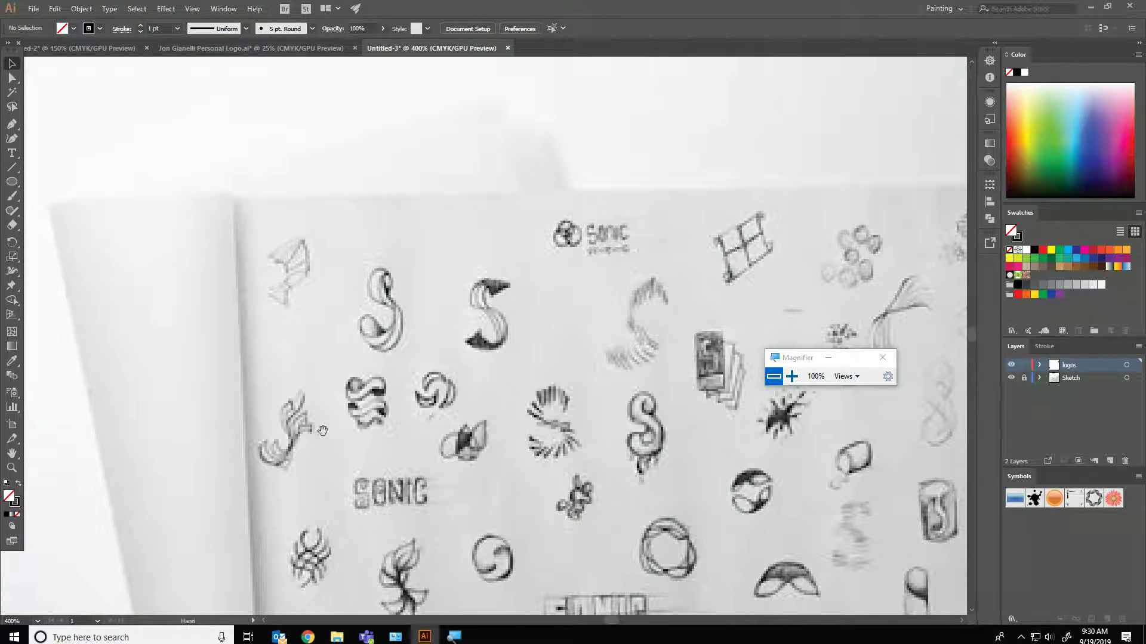
{"action": "left_click_drag", "start_coordinate": [319, 436], "coordinate": [412, 301]}
{"action": "left_click_drag", "start_coordinate": [568, 266], "coordinate": [730, 332]}
{"action": "left_click", "coordinate": [12, 182]}
{"action": "left_click_drag", "start_coordinate": [187, 205], "coordinate": [289, 307]}
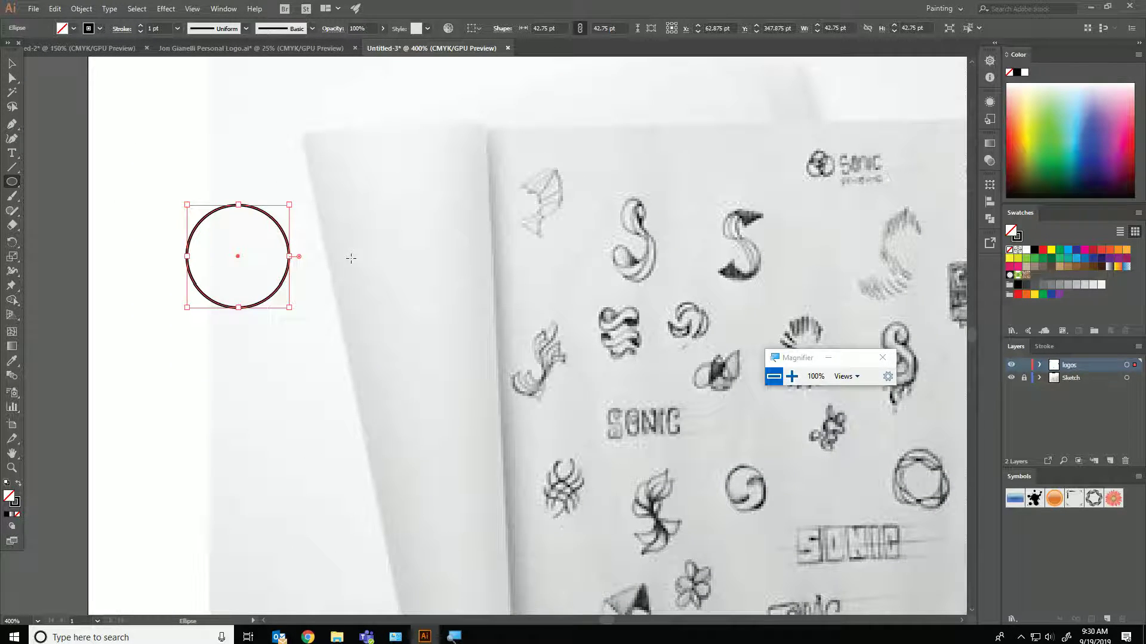
- Duplicate the circle and offset the copy about 6 pt left and 3 pt up
{"action": "key", "text": "alt+Left"}
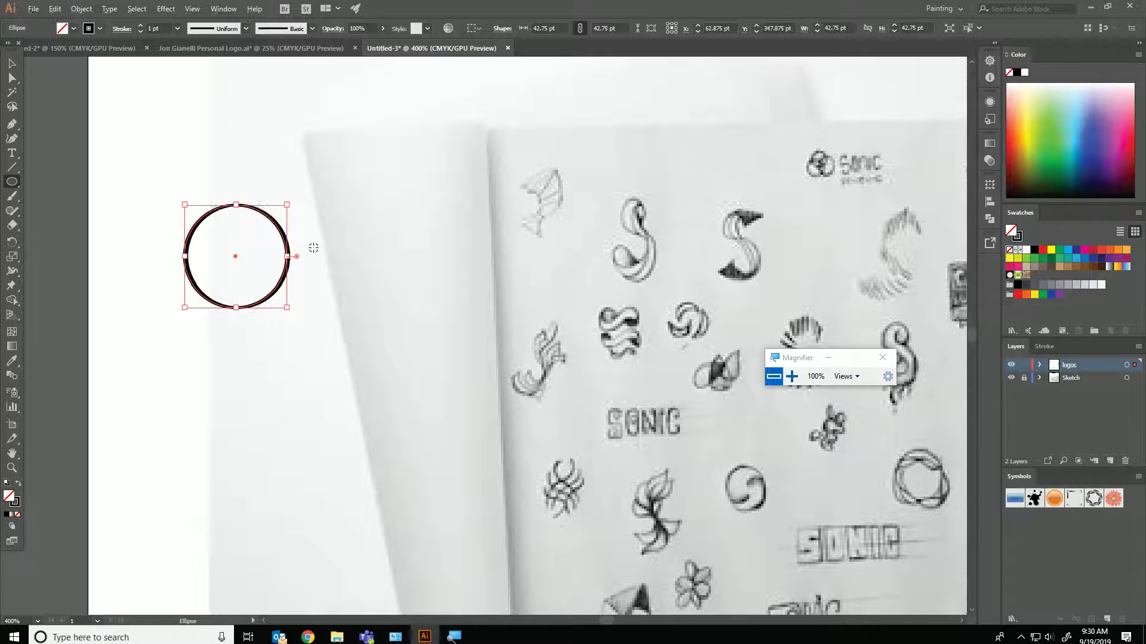
{"action": "key", "text": "Left"}
{"action": "key", "text": "Left"}
{"action": "key", "text": "Left"}
{"action": "key", "text": "Left"}
{"action": "key", "text": "Up"}
{"action": "key", "text": "Up"}
{"action": "key", "text": "Up"}
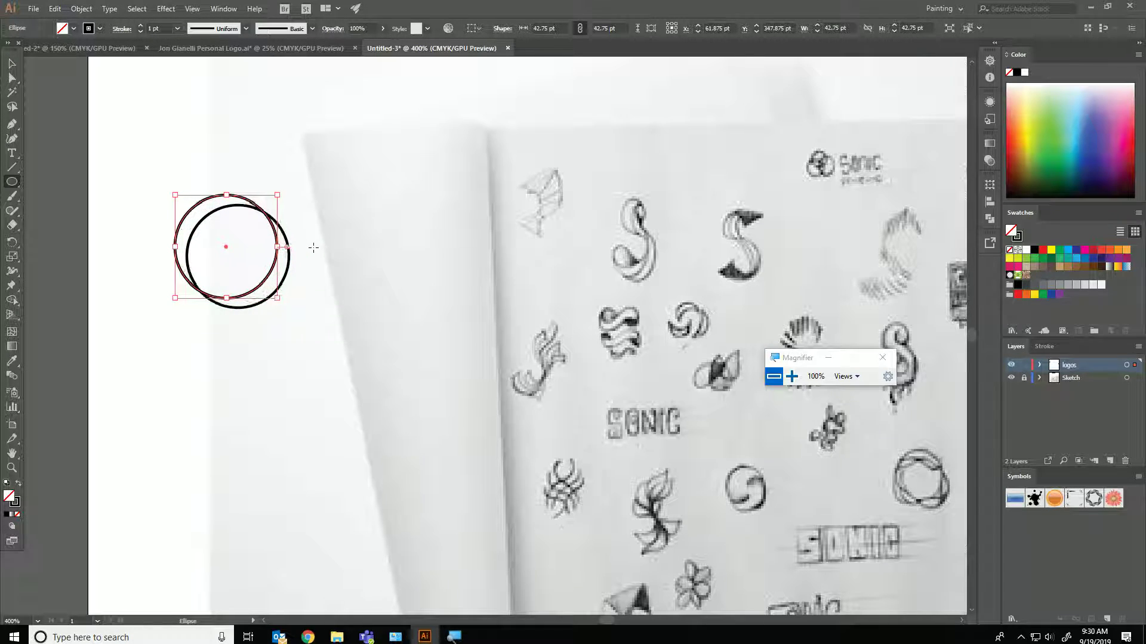
{"action": "key", "text": "Up"}
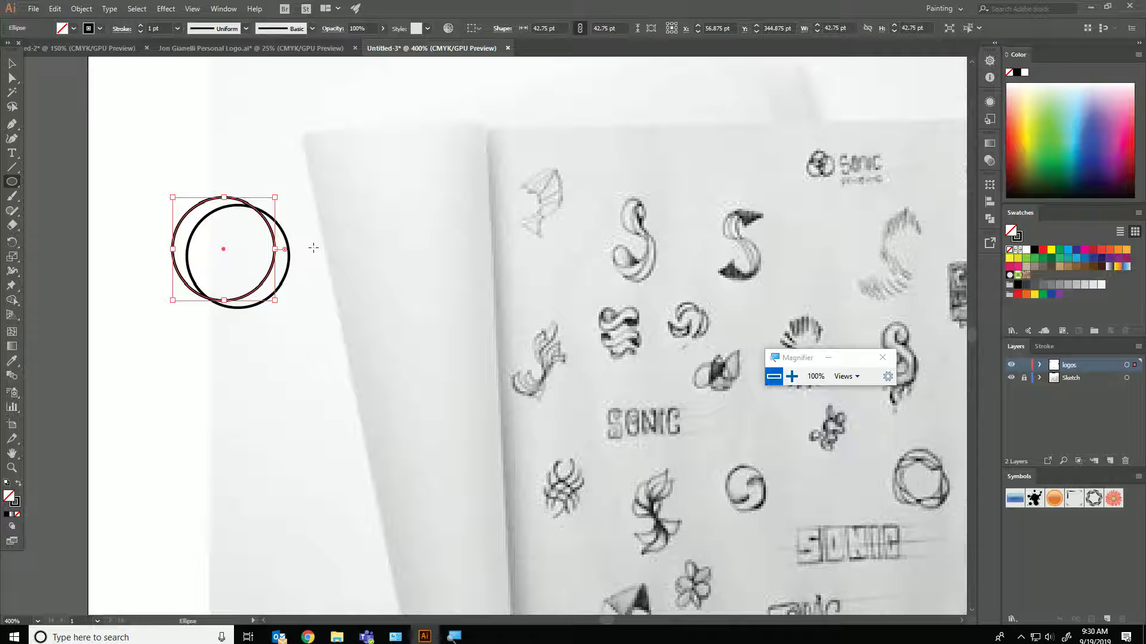
- Enlarge the duplicate circle to about 49 pt across, extending it farther left of the original
{"action": "left_click_drag", "start_coordinate": [171, 197], "coordinate": [163, 189]}
{"action": "key", "text": "Left"}
{"action": "key", "text": "Left"}
{"action": "key", "text": "Left"}
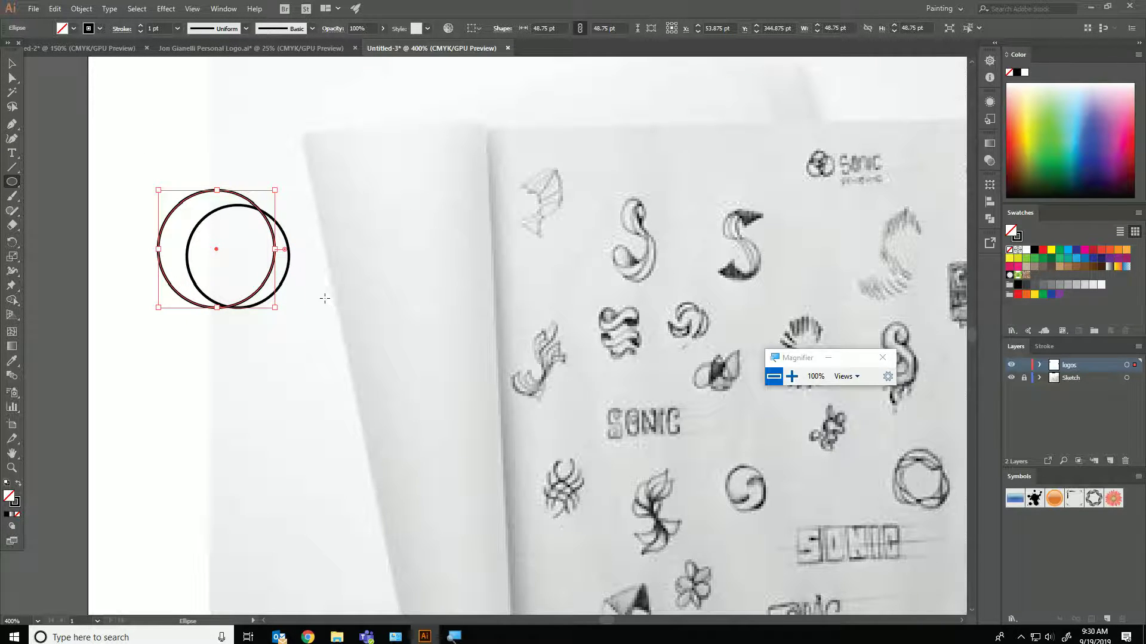
- Split the two overlapping circles with the Shape Builder and delete all parts except the right-hand crescent
{"action": "left_click", "coordinate": [12, 63]}
{"action": "left_click_drag", "start_coordinate": [173, 157], "coordinate": [257, 286]}
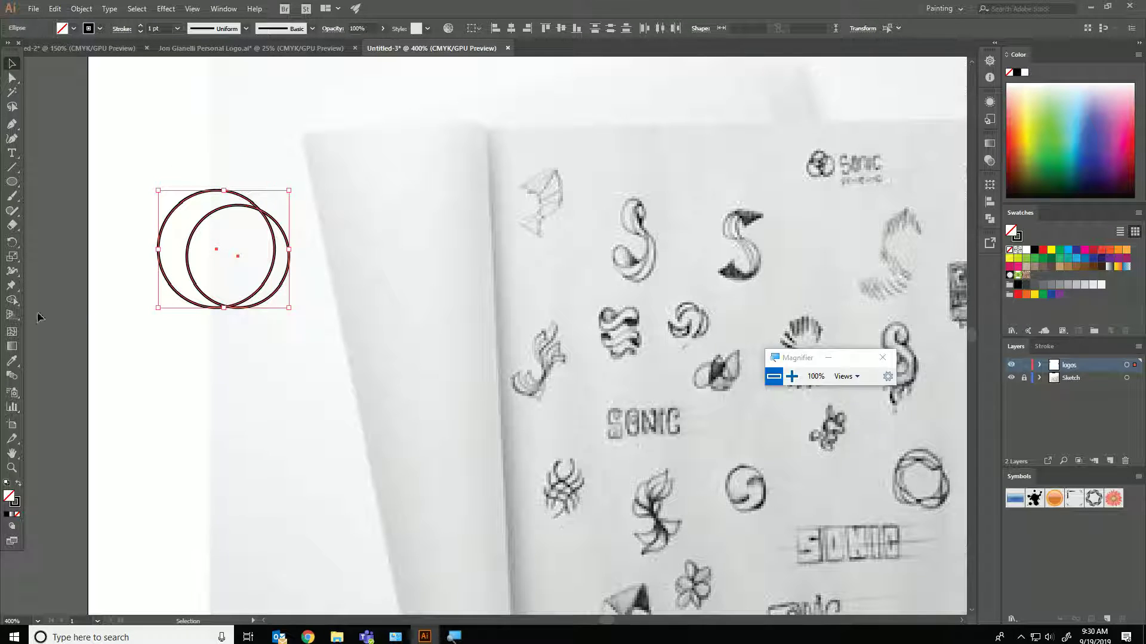
{"action": "left_click", "coordinate": [13, 303]}
{"action": "left_click", "coordinate": [240, 243]}
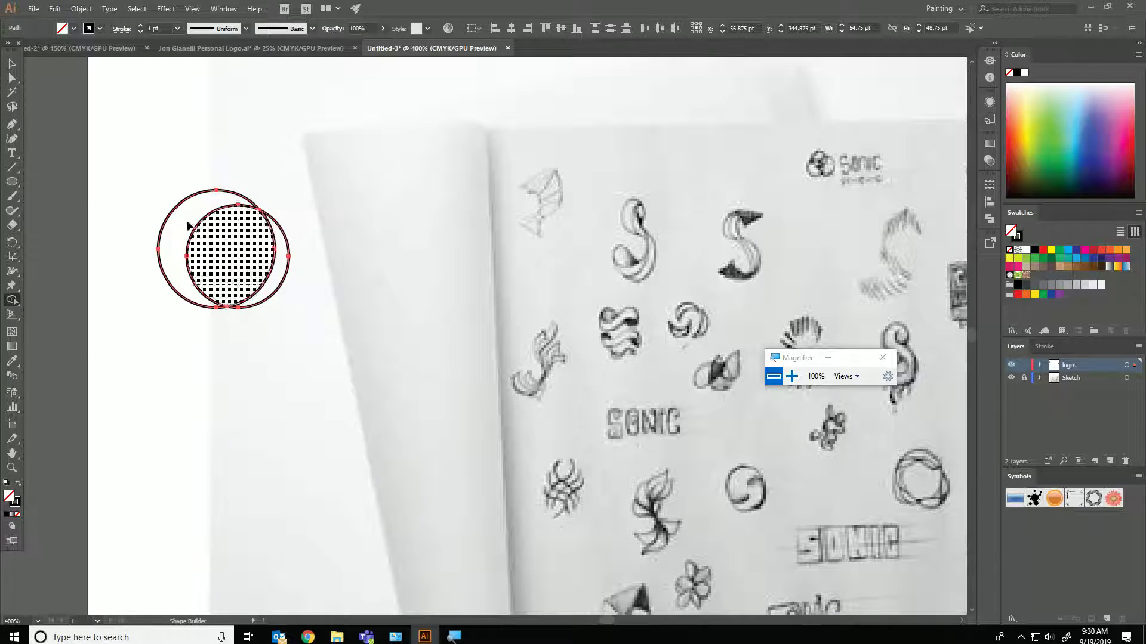
{"action": "left_click", "coordinate": [12, 64]}
{"action": "left_click_drag", "start_coordinate": [142, 150], "coordinate": [229, 278]}
{"action": "key", "text": "Delete"}
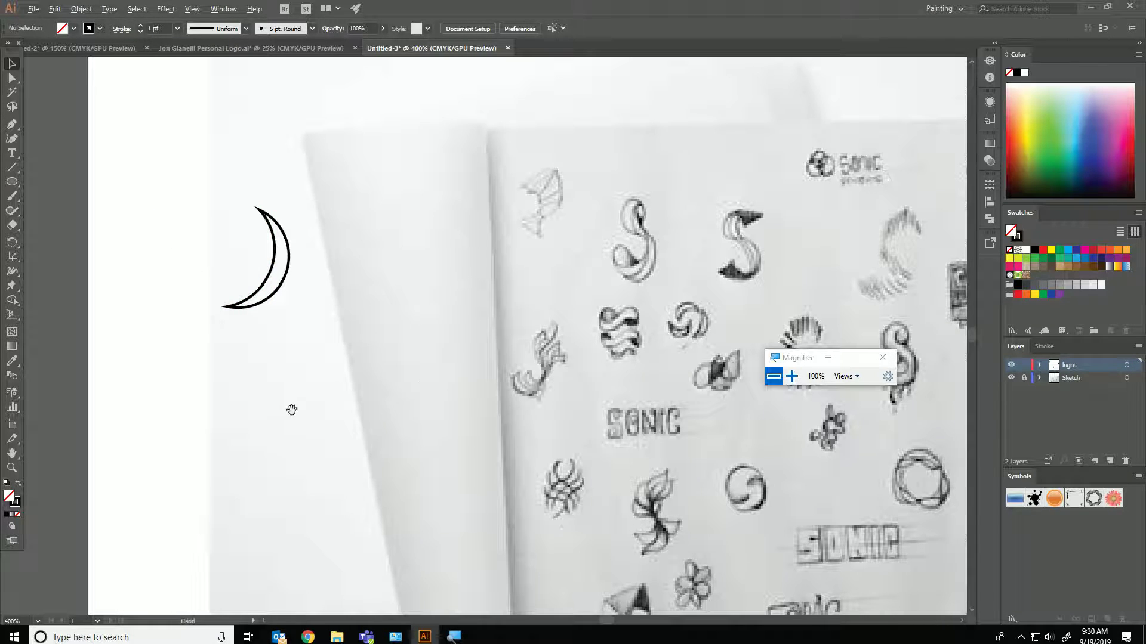
- Draw a long thin horizontal rectangle about 110 by 9 pt in the empty space left of the artboard
{"action": "left_click_drag", "start_coordinate": [268, 335], "coordinate": [643, 450]}
{"action": "left_click_drag", "start_coordinate": [22, 183], "coordinate": [84, 181]}
{"action": "left_click_drag", "start_coordinate": [143, 234], "coordinate": [405, 255]}
{"action": "left_click_drag", "start_coordinate": [366, 305], "coordinate": [463, 327]}
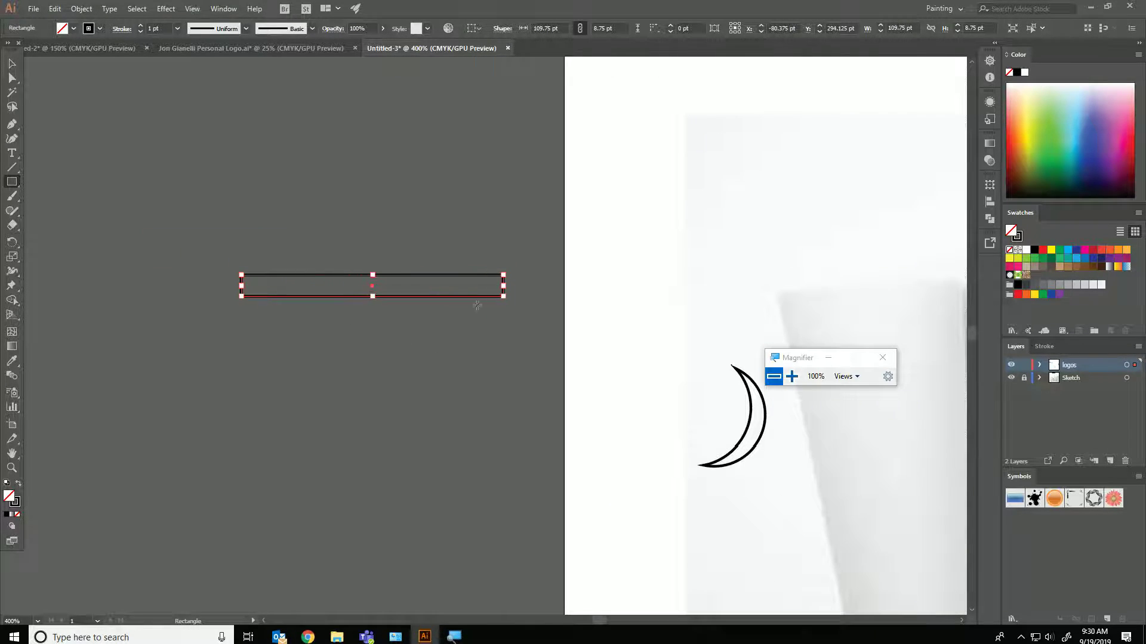
- Rotate the long rectangle 45 degrees so that it slopes down to the right
{"action": "left_click", "coordinate": [12, 64]}
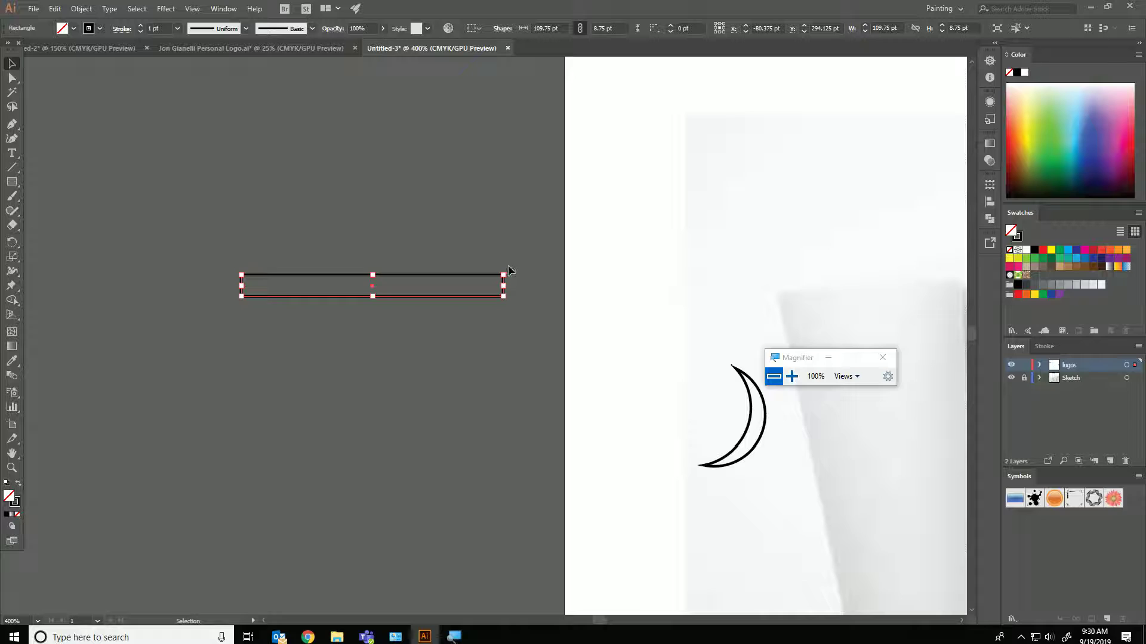
{"action": "left_click_drag", "start_coordinate": [506, 269], "coordinate": [512, 364]}
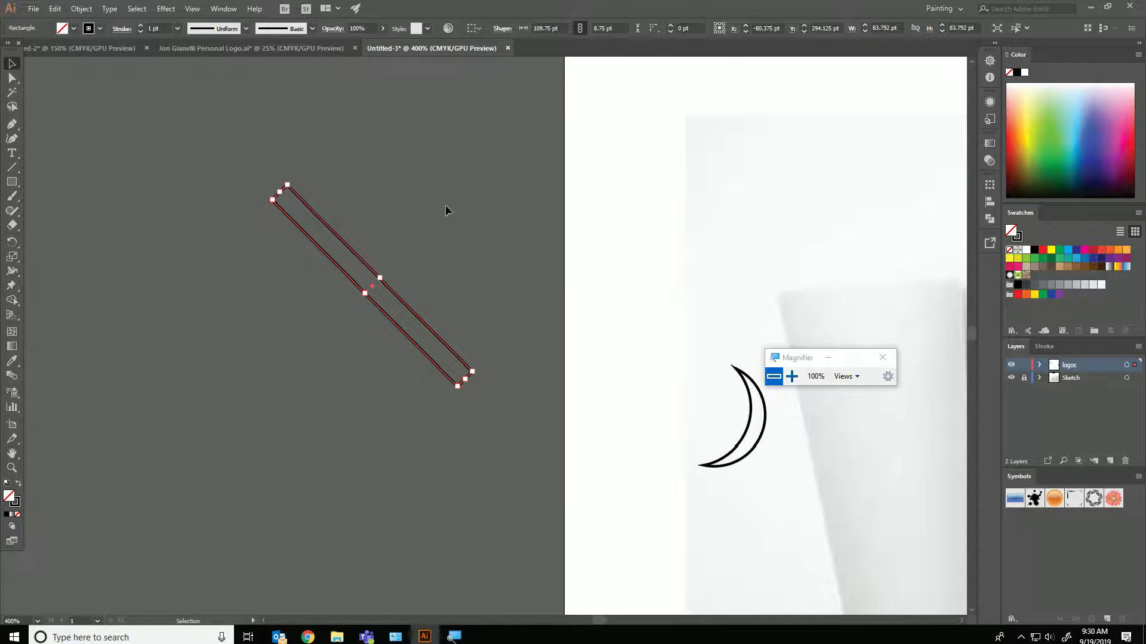
{"action": "key", "text": "ctrl+z"}
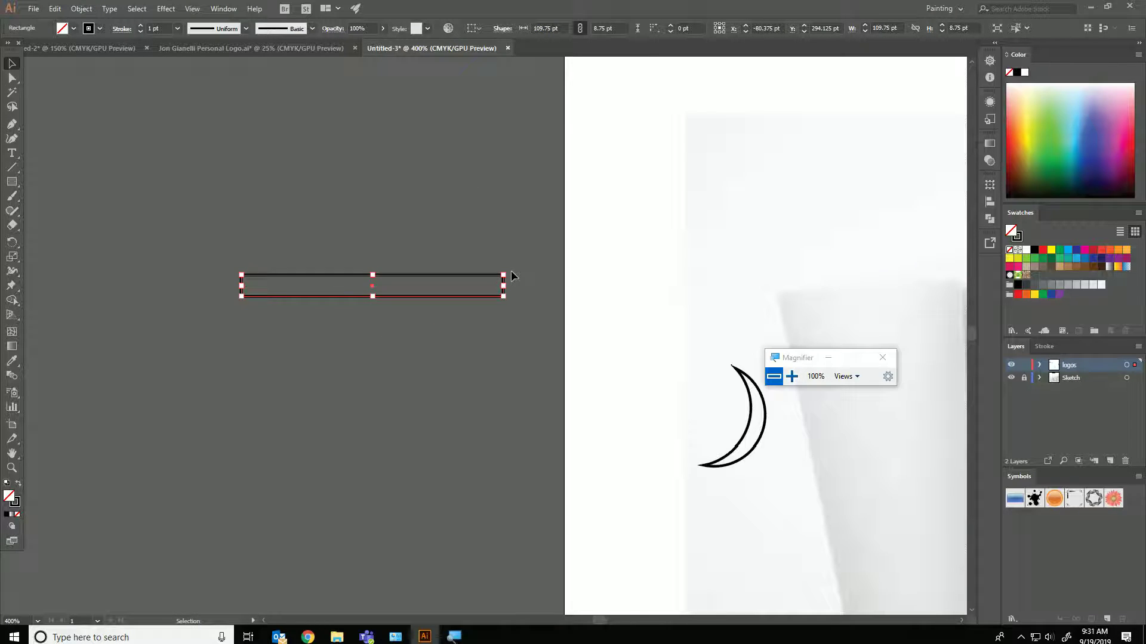
{"action": "left_click_drag", "start_coordinate": [519, 274], "coordinate": [488, 398]}
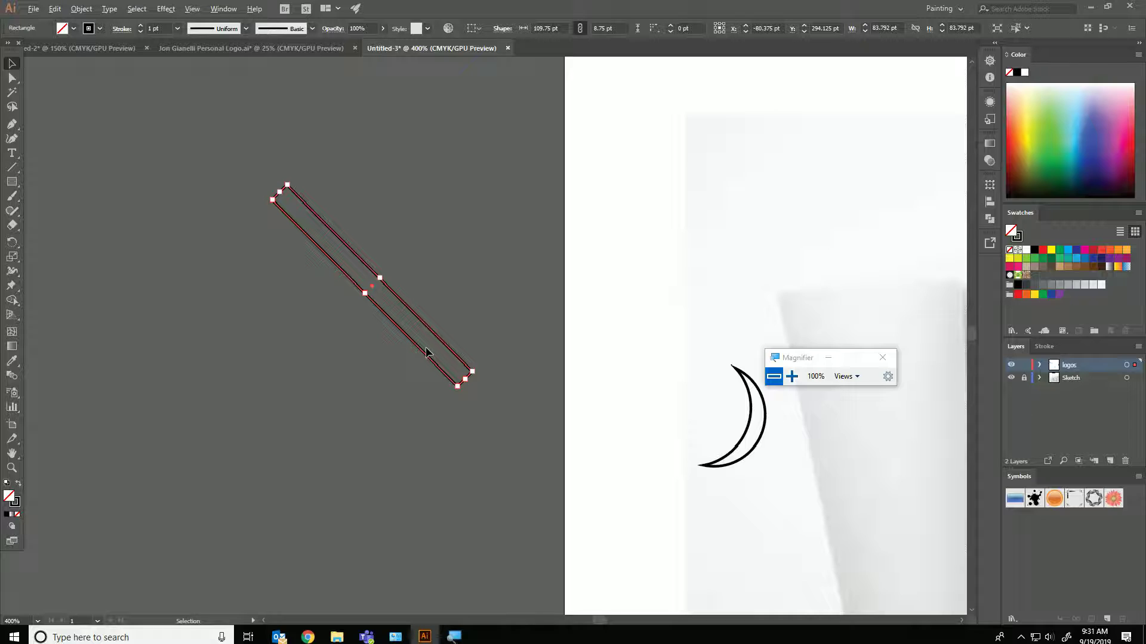
- Add a copy of the slanted bar turned 90 degrees across it so that the two bars form an X
{"action": "key", "text": "Left"}
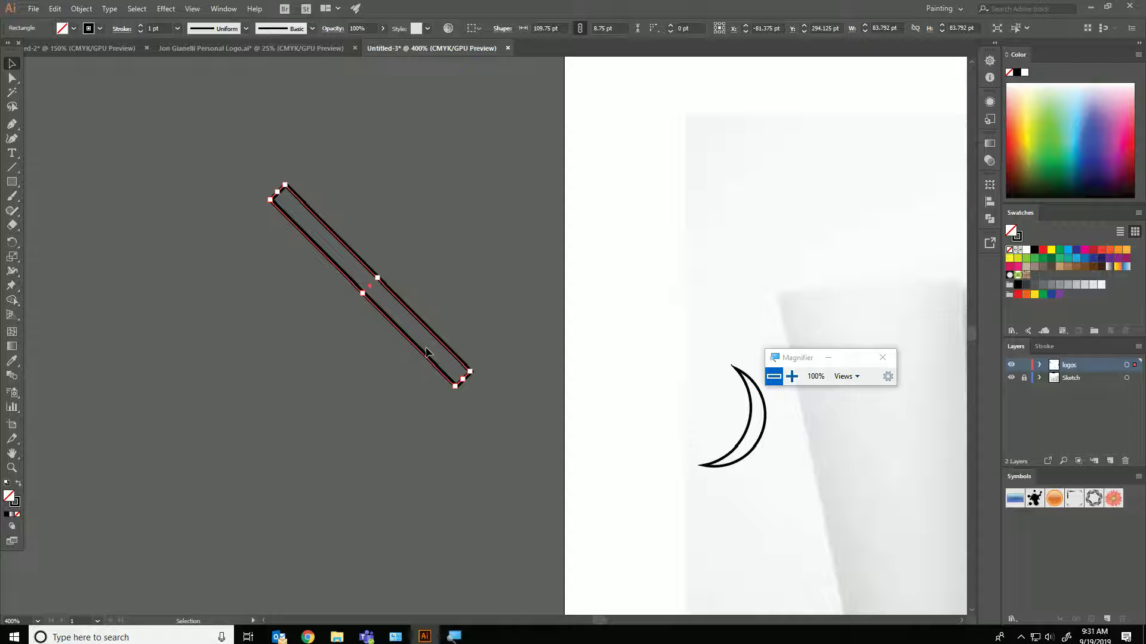
{"action": "key", "text": "Right"}
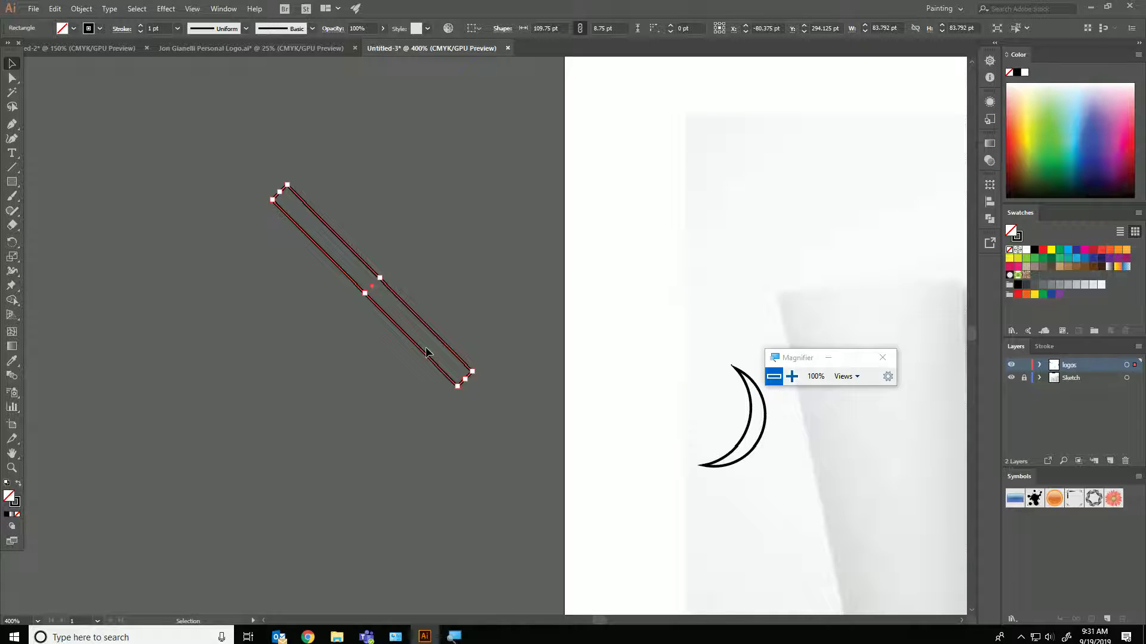
{"action": "left_click_drag", "start_coordinate": [478, 373], "coordinate": [272, 387]}
{"action": "left_click", "coordinate": [207, 453]}
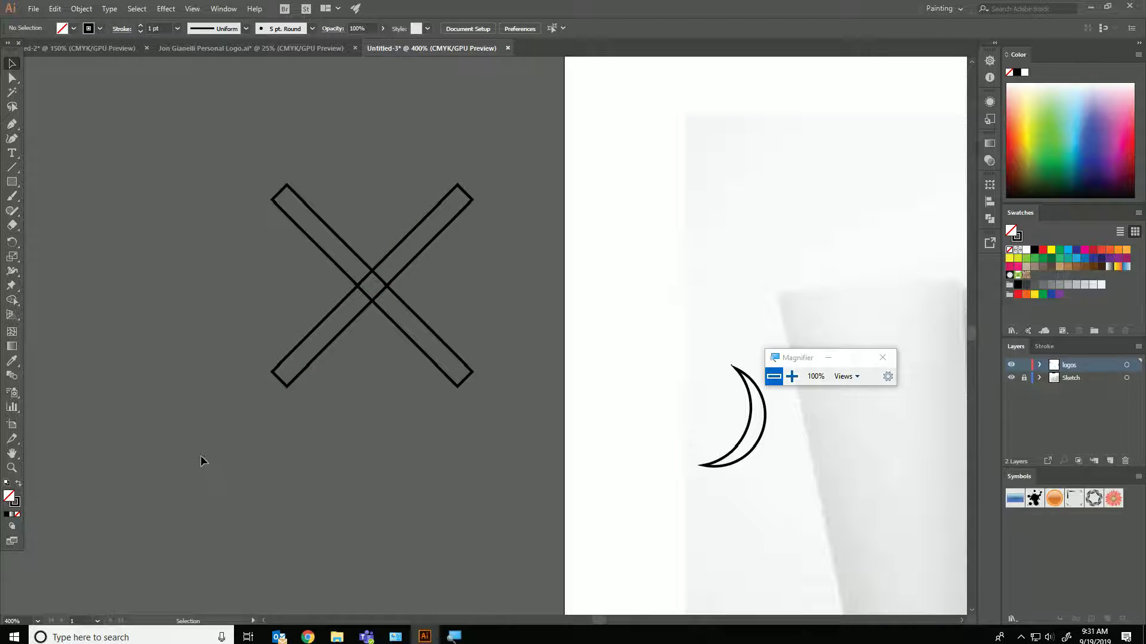
- Delete the short end edges at all four tips of the crossed bars, leaving only the open parallel lines
{"action": "scroll", "coordinate": [270, 189], "scroll_direction": "up", "scroll_amount": 3}
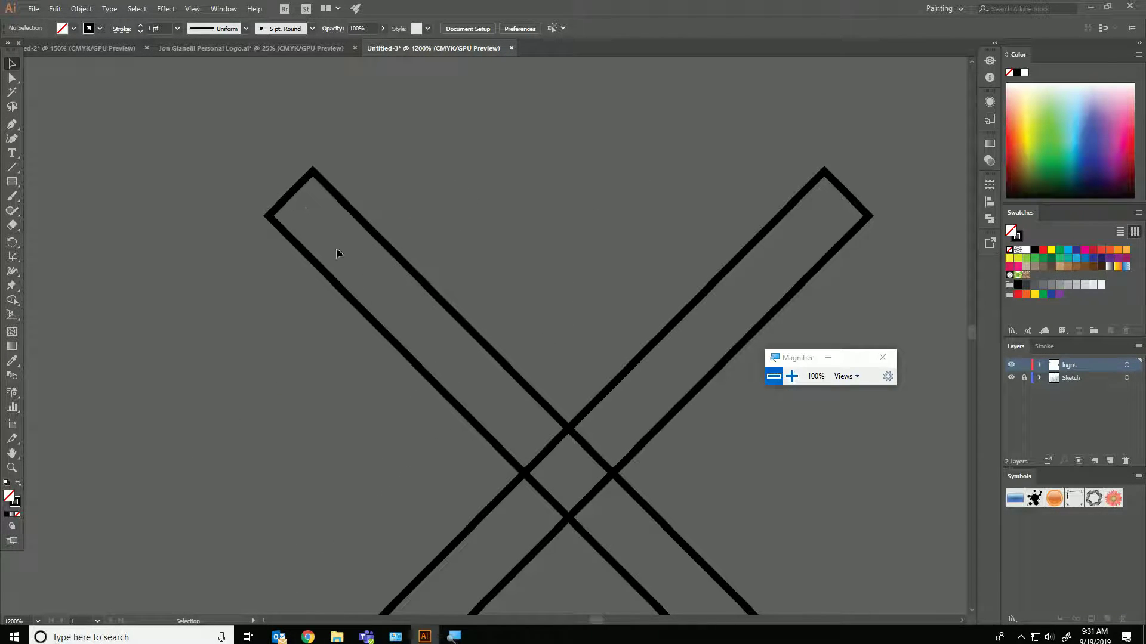
{"action": "left_click", "coordinate": [12, 79]}
{"action": "left_click", "coordinate": [297, 195]}
{"action": "key", "text": "Delete"}
{"action": "left_click", "coordinate": [837, 211]}
{"action": "key", "text": "Delete"}
{"action": "left_click_drag", "start_coordinate": [768, 382], "coordinate": [529, 26]}
{"action": "left_click_drag", "start_coordinate": [614, 374], "coordinate": [648, 411]}
{"action": "key", "text": "Delete"}
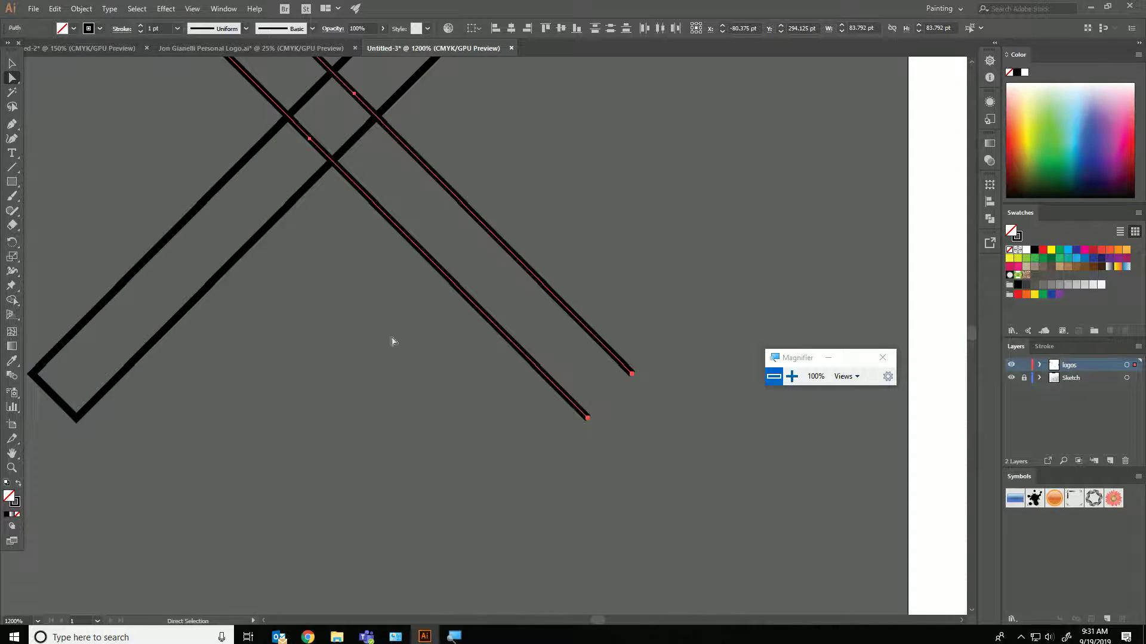
{"action": "left_click_drag", "start_coordinate": [421, 351], "coordinate": [647, 401]}
{"action": "left_click_drag", "start_coordinate": [302, 432], "coordinate": [270, 465]}
{"action": "key", "text": "Delete"}
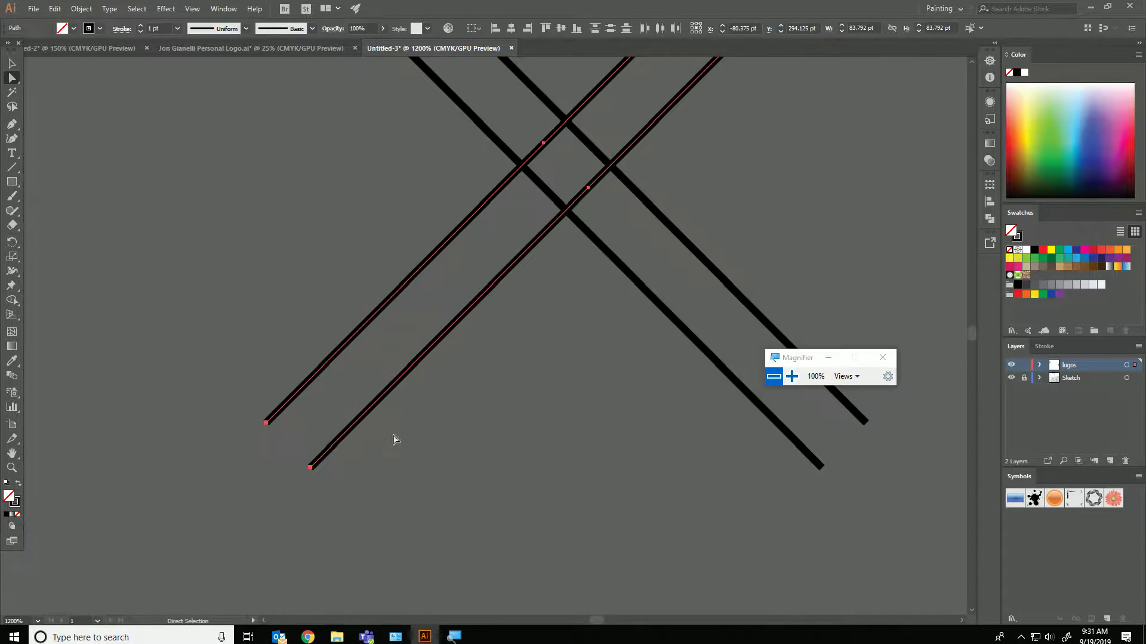
- Draw a circle about 79 pt across at the artboard's left edge, above the crescent
{"action": "scroll", "coordinate": [497, 374], "scroll_direction": "down", "scroll_amount": 4}
{"action": "left_click_drag", "start_coordinate": [502, 364], "coordinate": [438, 392]}
{"action": "left_click", "coordinate": [443, 466]}
{"action": "left_click_drag", "start_coordinate": [627, 433], "coordinate": [473, 404]}
{"action": "left_click_drag", "start_coordinate": [12, 183], "coordinate": [67, 210]}
{"action": "left_click_drag", "start_coordinate": [442, 153], "coordinate": [582, 295]}
{"action": "left_click", "coordinate": [12, 63]}
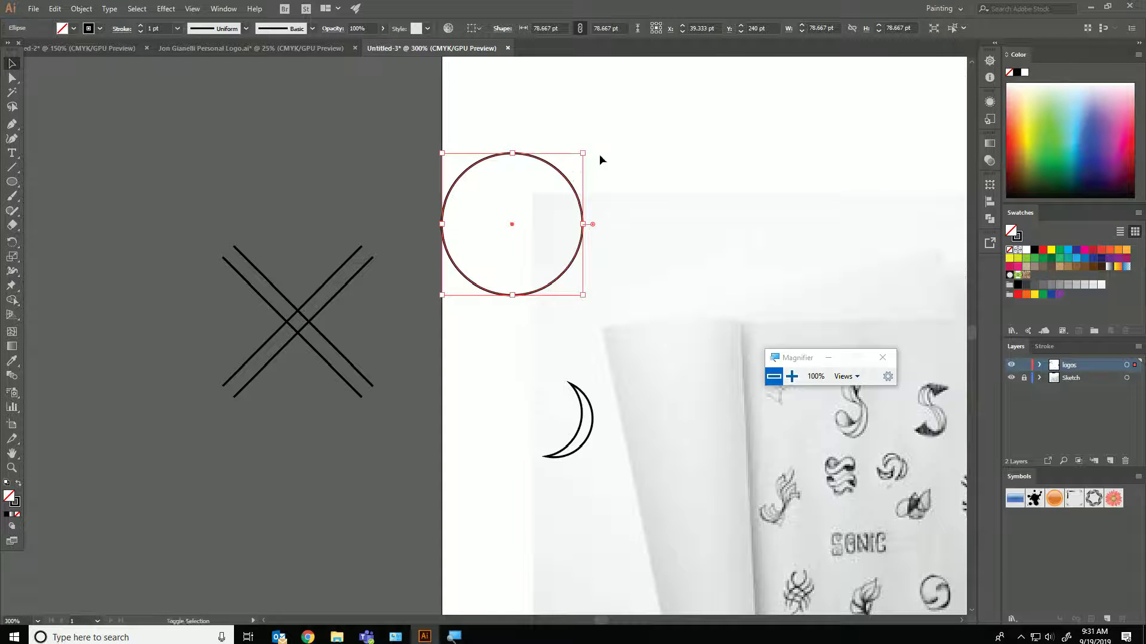
- Duplicate the circle three times into an overlapping cluster and enlarge the lower-left copy from its centre
{"action": "left_click_drag", "start_coordinate": [559, 173], "coordinate": [528, 249], "text": "alt"}
{"action": "left_click", "coordinate": [636, 180]}
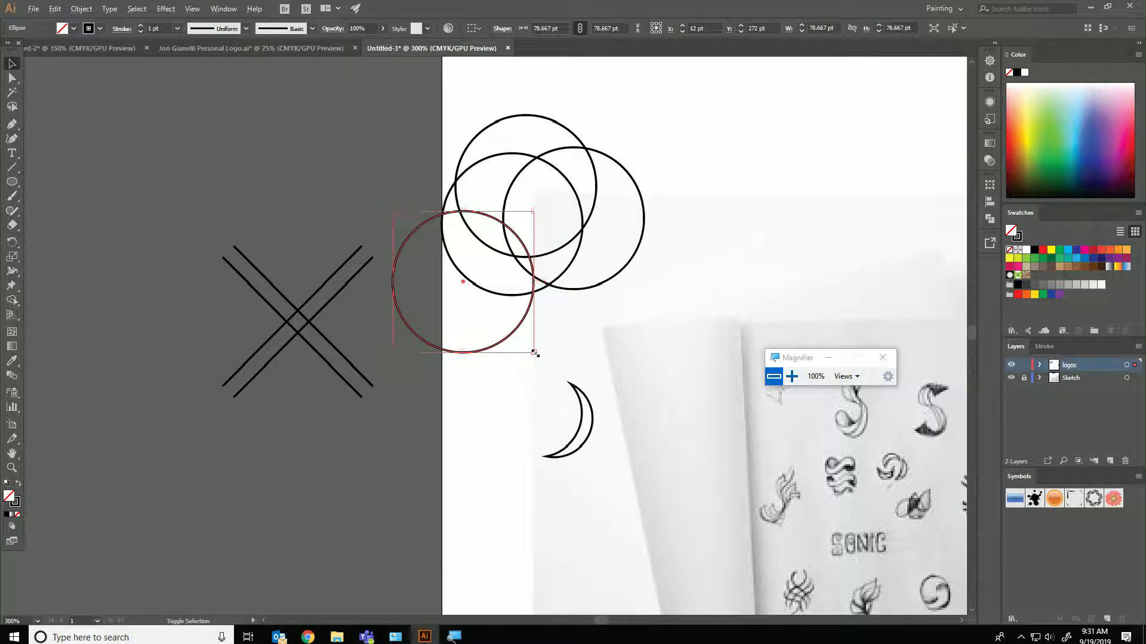
{"action": "left_click_drag", "start_coordinate": [533, 352], "coordinate": [573, 392], "text": "alt+shift"}
- Select the circle cluster and merge several of its overlapping regions with the Shape Builder
{"action": "left_click_drag", "start_coordinate": [368, 113], "coordinate": [658, 272]}
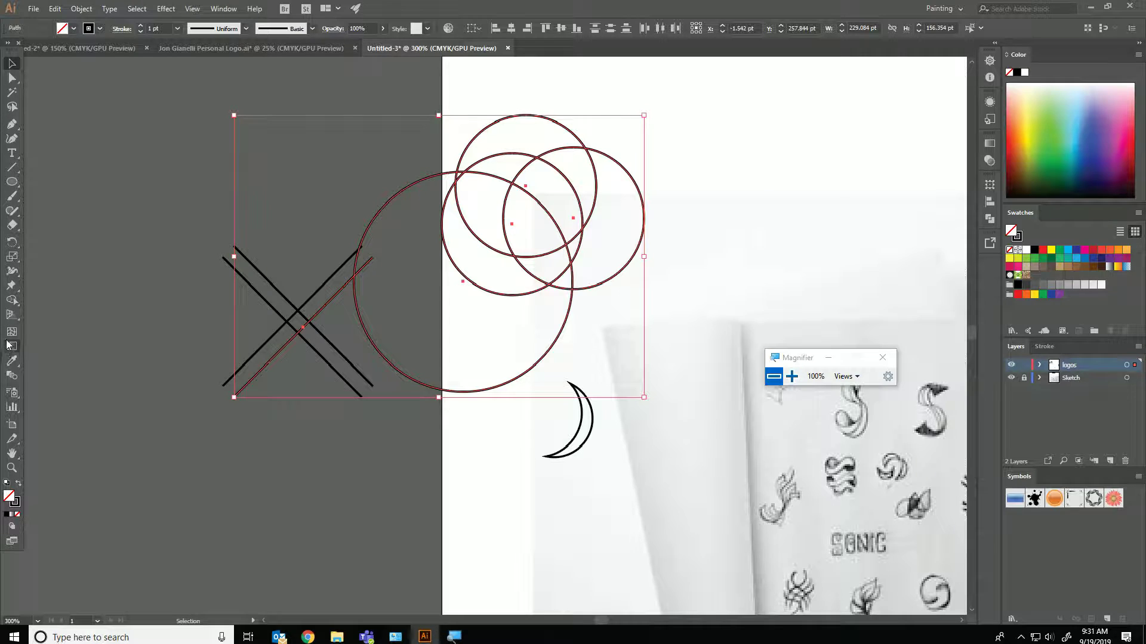
{"action": "left_click", "coordinate": [11, 300]}
{"action": "mouse_move", "coordinate": [505, 176]}
{"action": "left_mouse_down"}
{"action": "mouse_move", "coordinate": [489, 233]}
{"action": "mouse_move", "coordinate": [503, 257]}
{"action": "mouse_move", "coordinate": [534, 266]}
{"action": "mouse_move", "coordinate": [607, 254]}
{"action": "left_mouse_up"}
{"action": "left_click", "coordinate": [12, 63]}
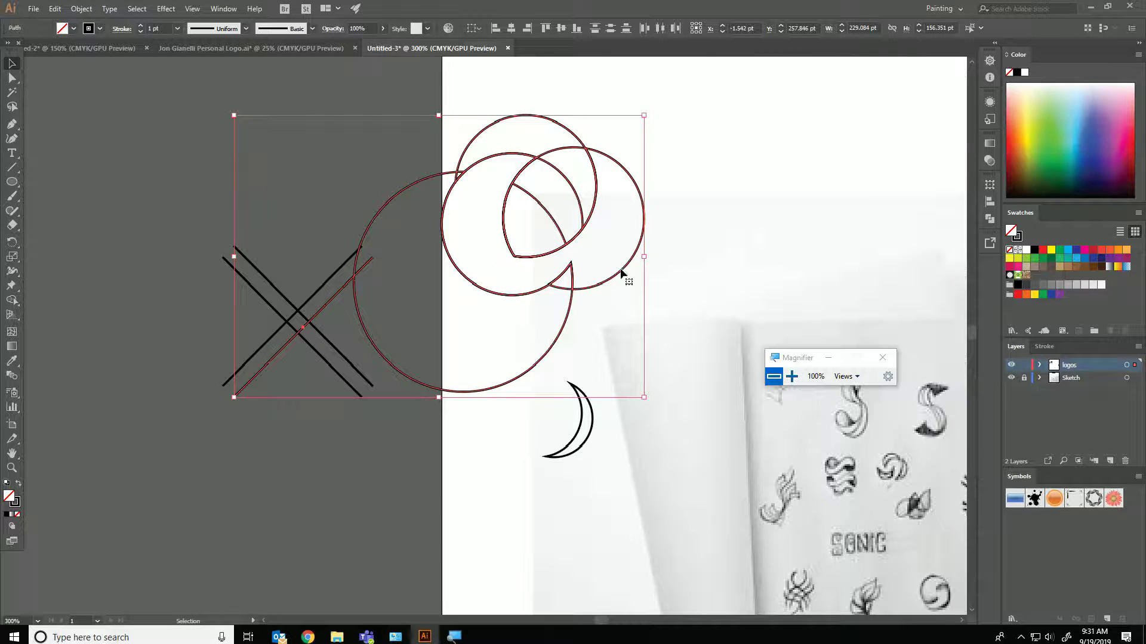
- Pull the merged shape out of the circle cluster to the right and isolate it
{"action": "double_click", "coordinate": [636, 185]}
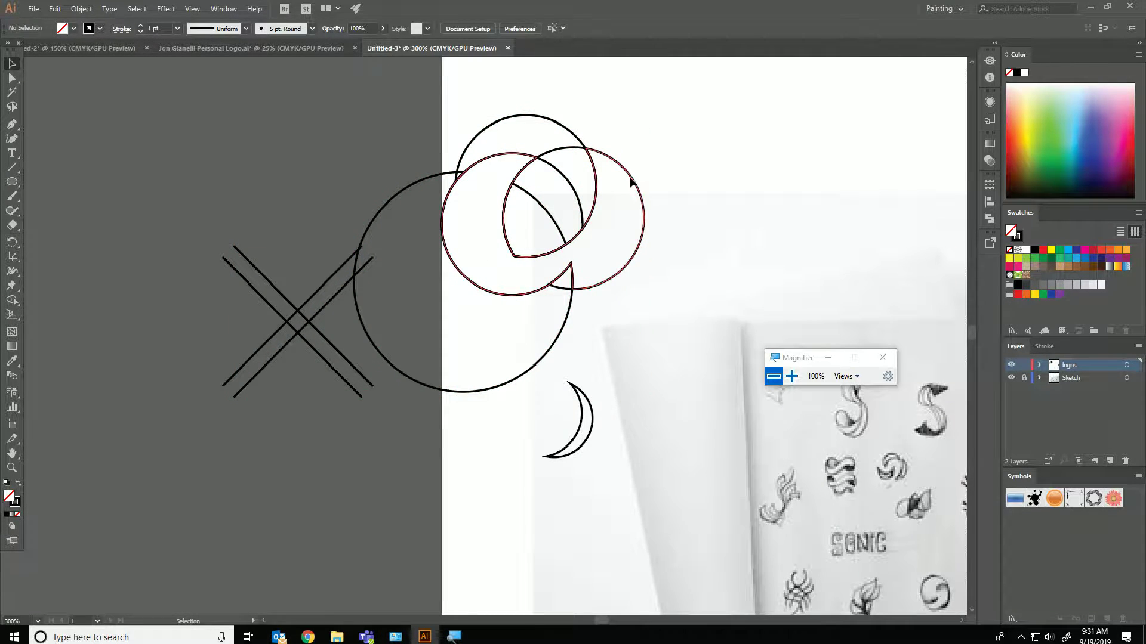
{"action": "left_click_drag", "start_coordinate": [631, 181], "coordinate": [844, 143]}
{"action": "left_click", "coordinate": [792, 269]}
- Draw a closed angular J outline about 43 by 70 pt with the Pen tool, to the right of the grey J
{"action": "mouse_move", "coordinate": [608, 312]}
{"action": "left_mouse_down"}
{"action": "mouse_move", "coordinate": [417, 266]}
{"action": "mouse_move", "coordinate": [386, 392]}
{"action": "mouse_move", "coordinate": [323, 356]}
{"action": "mouse_move", "coordinate": [112, 179]}
{"action": "left_mouse_up"}
{"action": "mouse_move", "coordinate": [491, 294]}
{"action": "left_mouse_down"}
{"action": "mouse_move", "coordinate": [360, 112]}
{"action": "mouse_move", "coordinate": [318, 110]}
{"action": "left_mouse_up"}
{"action": "mouse_move", "coordinate": [603, 275]}
{"action": "left_mouse_down"}
{"action": "mouse_move", "coordinate": [464, 226]}
{"action": "mouse_move", "coordinate": [618, 216]}
{"action": "mouse_move", "coordinate": [392, 175]}
{"action": "left_mouse_up"}
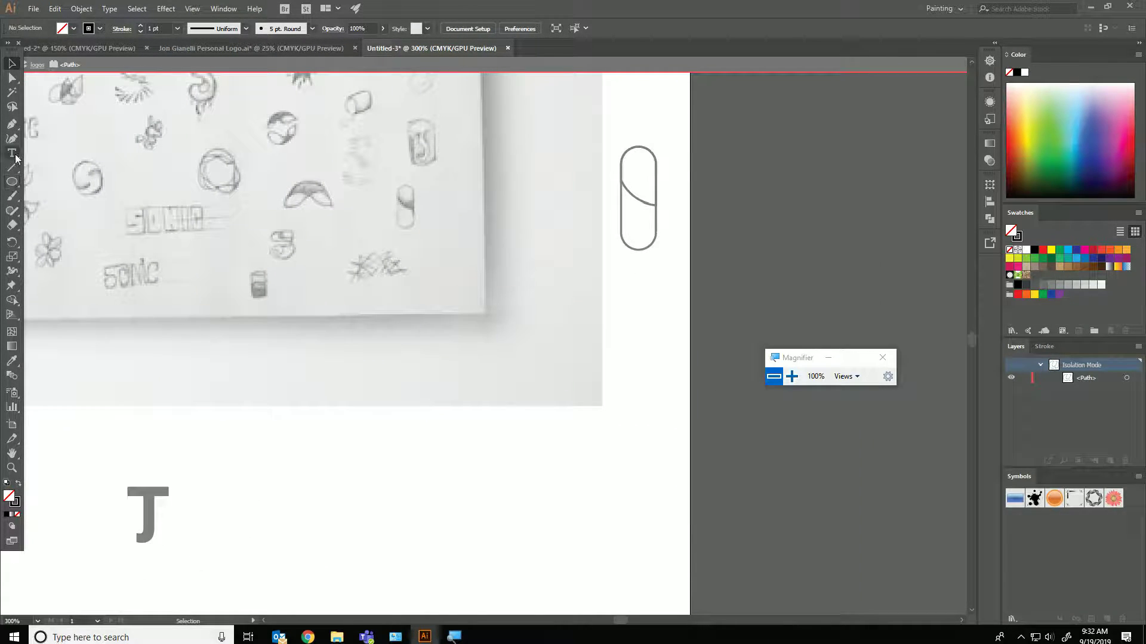
{"action": "left_click", "coordinate": [11, 124]}
{"action": "left_click", "coordinate": [503, 380]}
{"action": "left_click", "coordinate": [503, 482]}
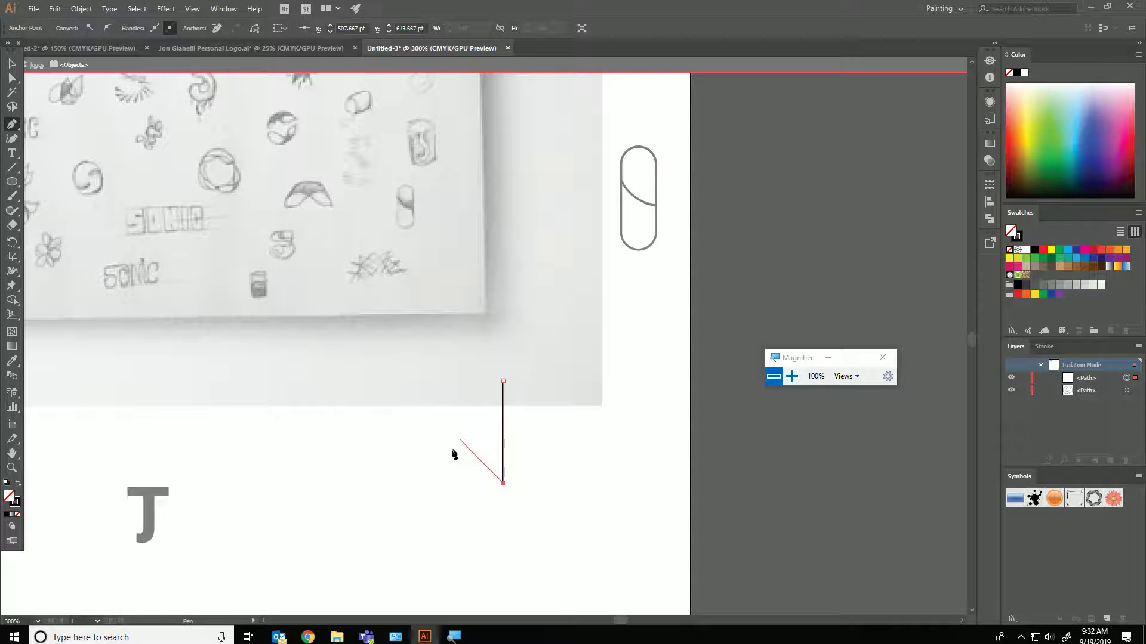
{"action": "left_click", "coordinate": [460, 440]}
{"action": "left_click", "coordinate": [443, 439]}
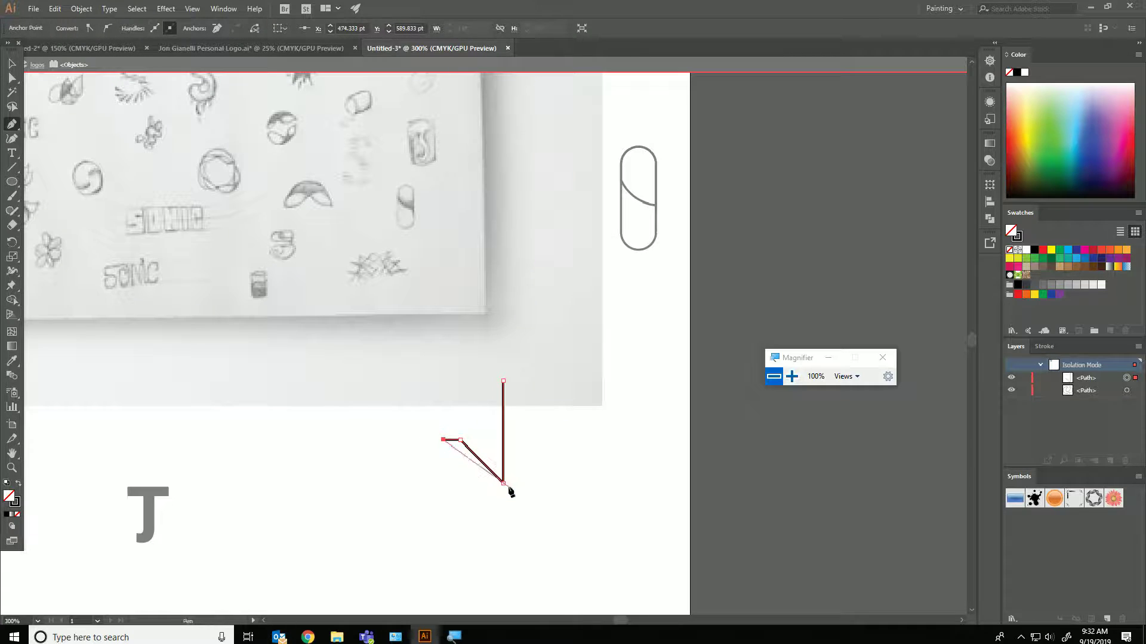
{"action": "left_click", "coordinate": [504, 503]}
{"action": "left_click", "coordinate": [520, 502]}
{"action": "left_click", "coordinate": [520, 377]}
{"action": "left_click", "coordinate": [504, 380]}
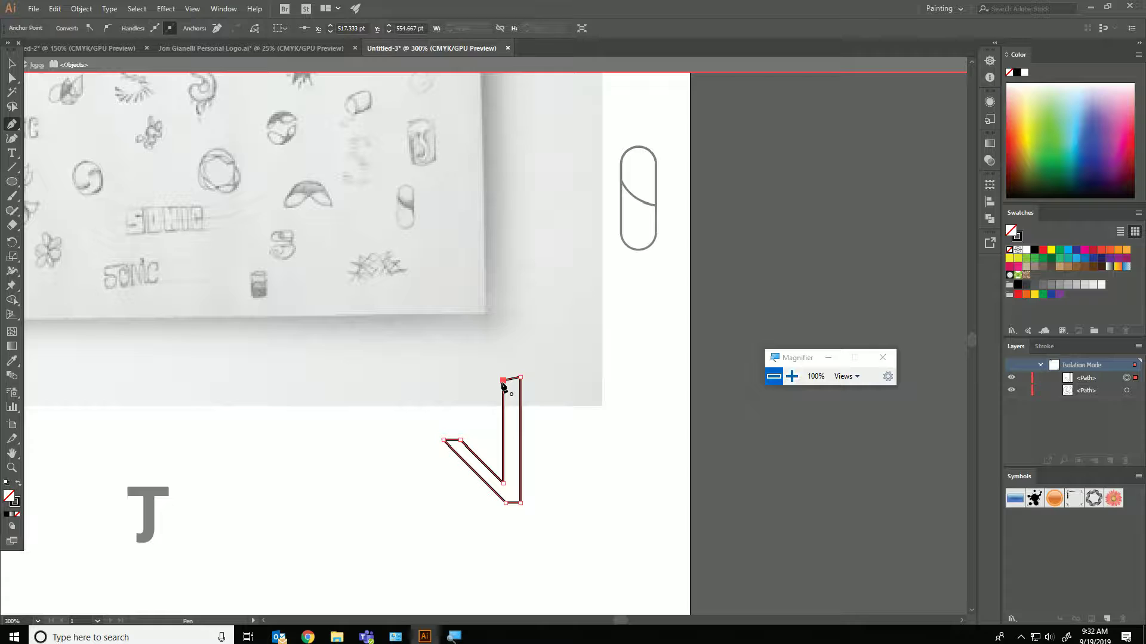
- Raise the upper-left anchor of the angular J's stem level with the upper-right one
{"action": "scroll", "coordinate": [527, 370], "scroll_direction": "up", "scroll_amount": 6}
{"action": "left_click_drag", "start_coordinate": [401, 472], "coordinate": [512, 45]}
{"action": "scroll", "coordinate": [454, 279], "scroll_direction": "down", "scroll_amount": 3}
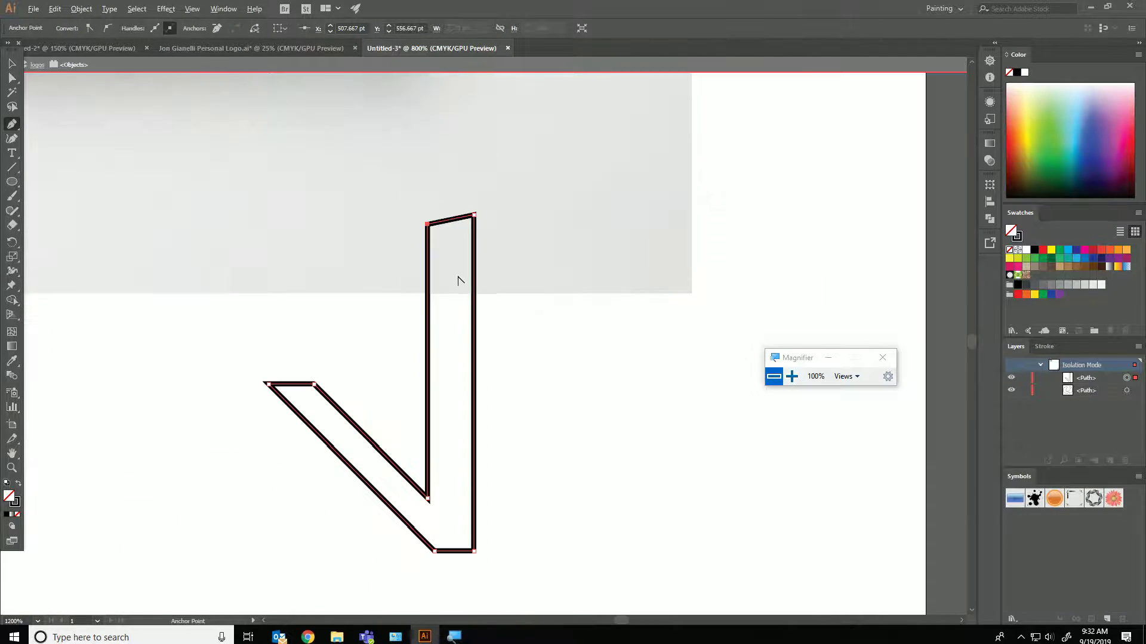
{"action": "left_click", "coordinate": [10, 82]}
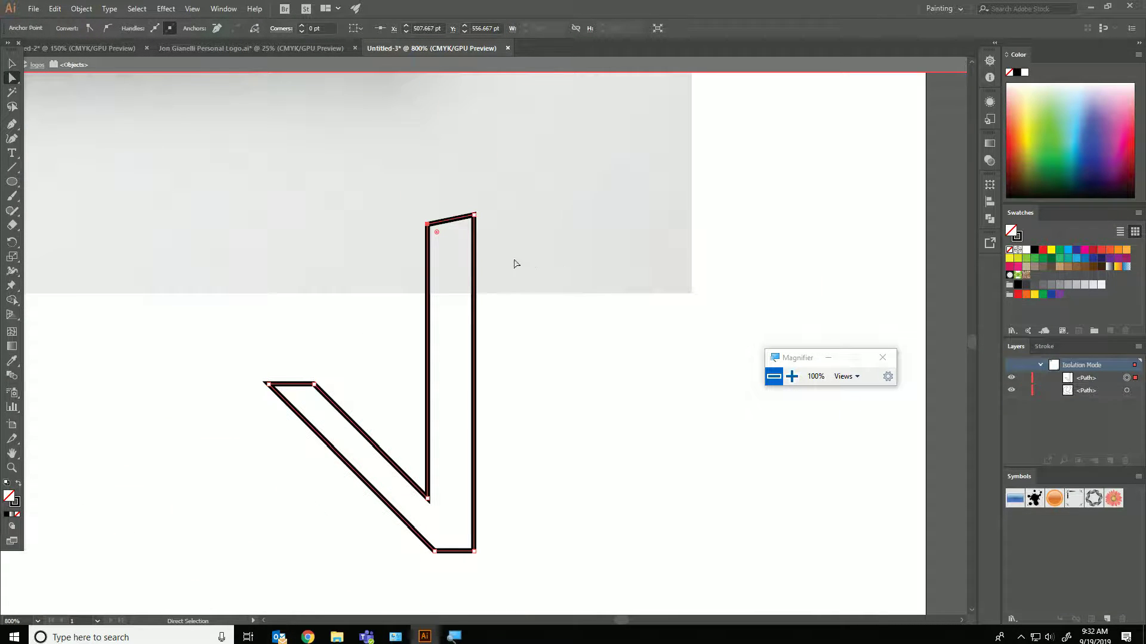
{"action": "left_click_drag", "start_coordinate": [425, 224], "coordinate": [428, 215]}
- Draw a rectangle about 10 by 22 pt spanning the stem's width, with an orange fill and no stroke
{"action": "left_click_drag", "start_coordinate": [11, 182], "coordinate": [54, 183]}
{"action": "left_click_drag", "start_coordinate": [426, 303], "coordinate": [475, 408]}
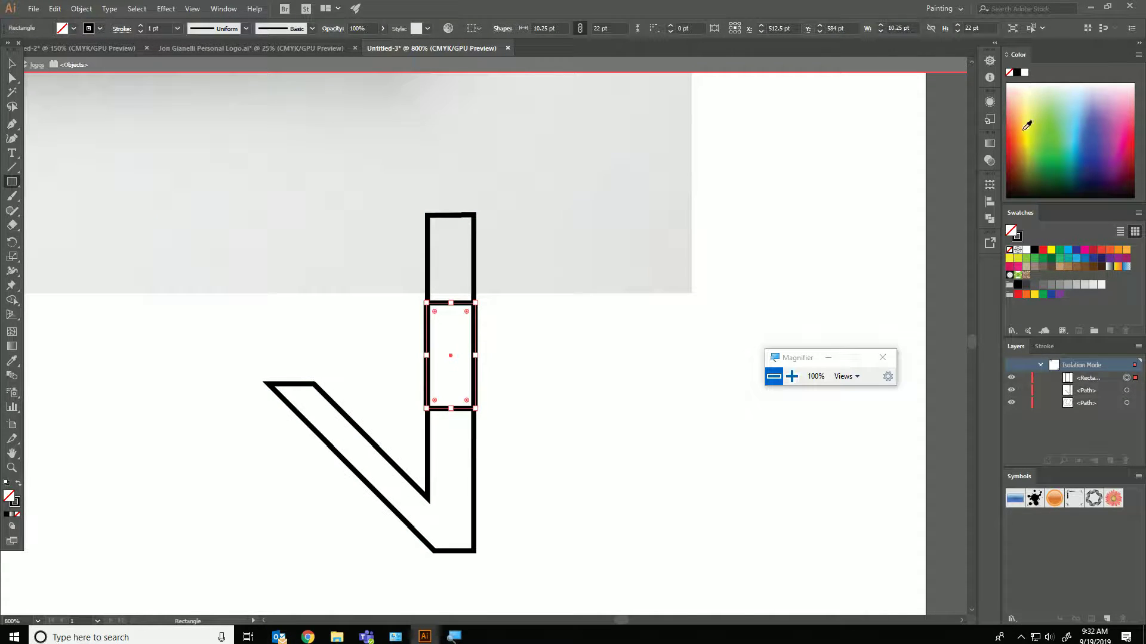
{"action": "left_click", "coordinate": [1047, 130]}
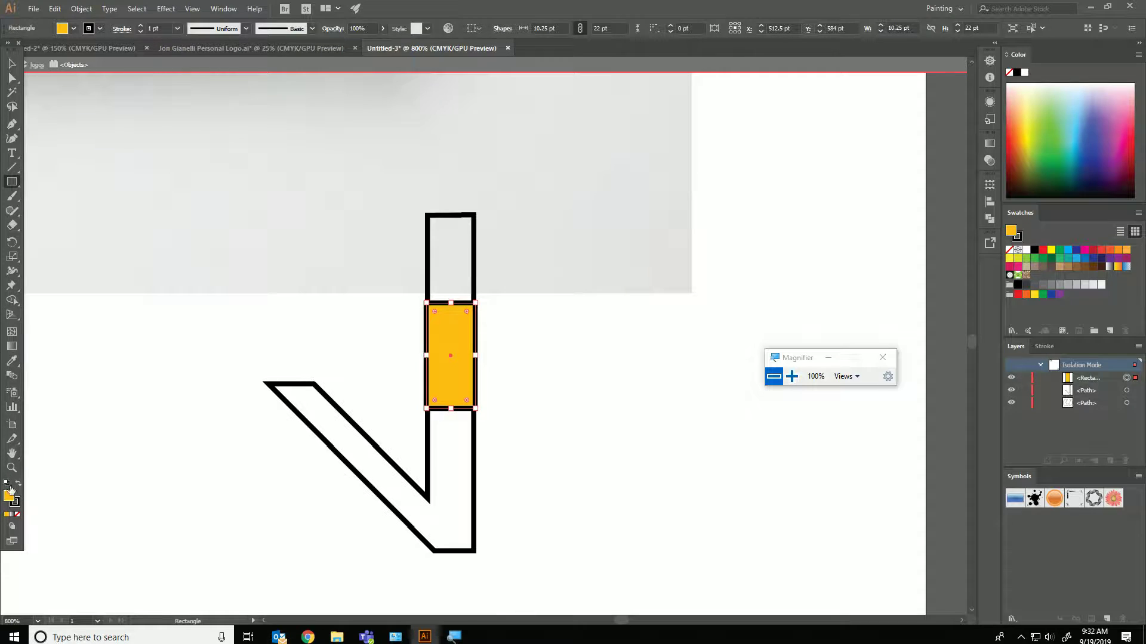
{"action": "left_click", "coordinate": [19, 506]}
{"action": "left_click", "coordinate": [18, 514]}
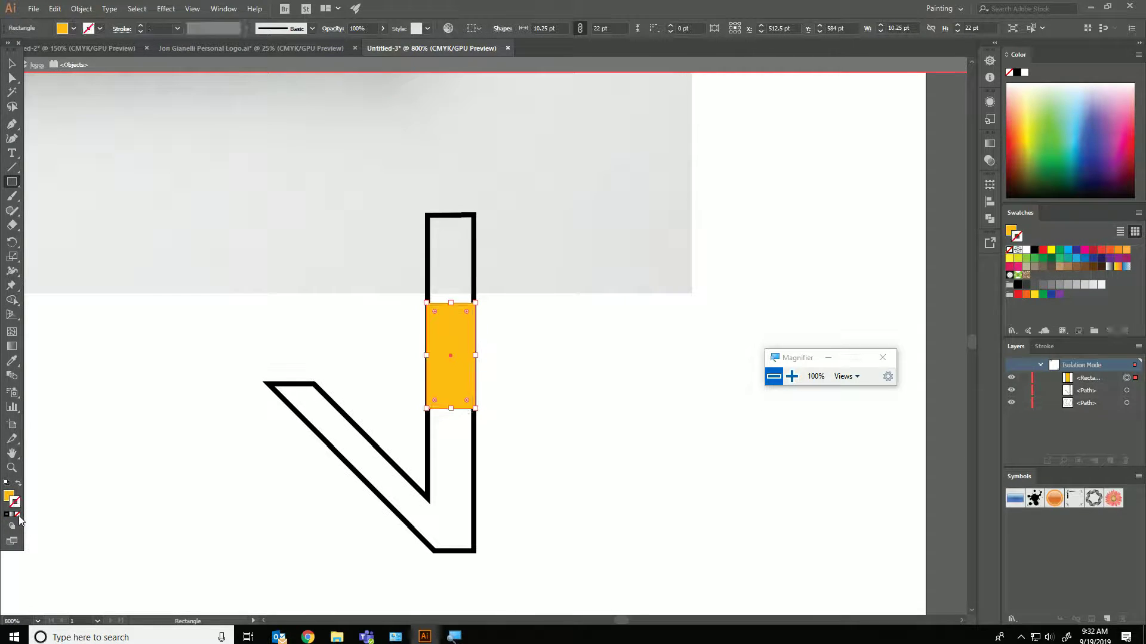
{"action": "left_click", "coordinate": [11, 63]}
{"action": "left_click", "coordinate": [168, 278]}
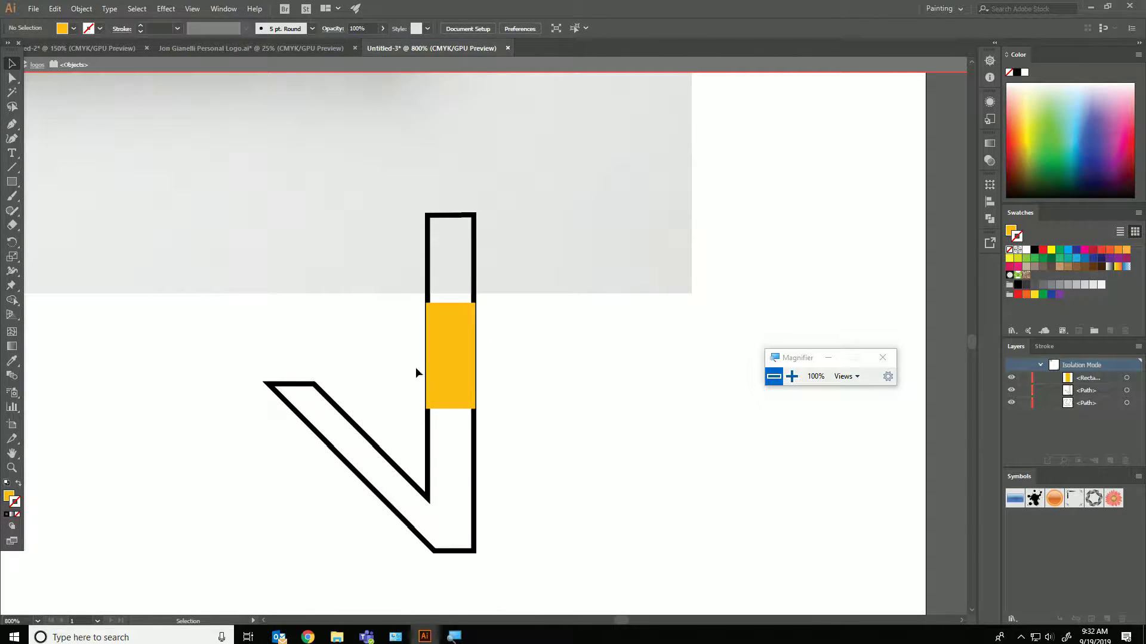
- Move the orange rectangle onto the diagonal arm and rotate it 45 degrees to align with the arm
{"action": "left_click", "coordinate": [437, 368]}
{"action": "mouse_move", "coordinate": [464, 319]}
{"action": "left_mouse_down"}
{"action": "mouse_move", "coordinate": [364, 415]}
{"action": "mouse_move", "coordinate": [319, 365]}
{"action": "mouse_move", "coordinate": [265, 371]}
{"action": "left_mouse_up"}
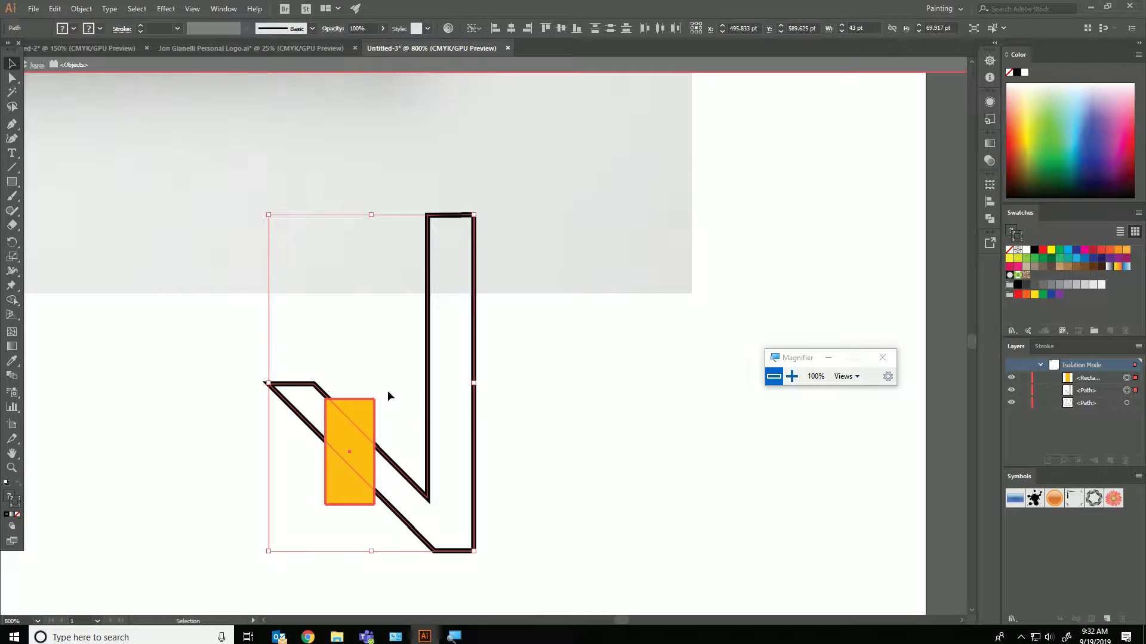
{"action": "left_click", "coordinate": [364, 407]}
{"action": "left_click_drag", "start_coordinate": [384, 400], "coordinate": [342, 381]}
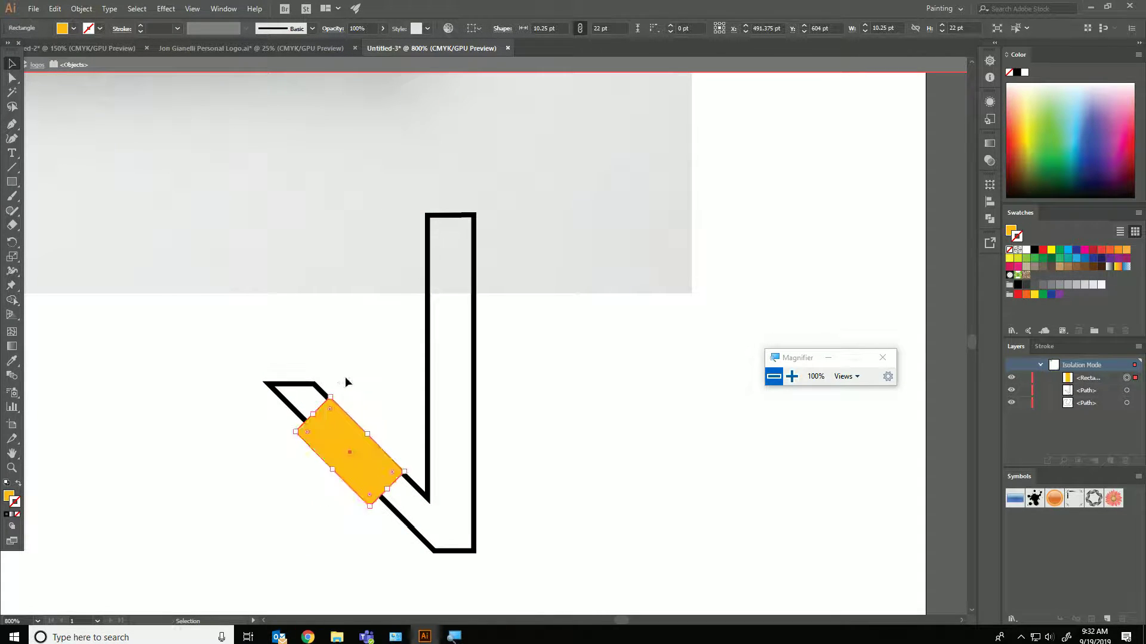
- Shift the outer tip anchor of the diagonal arm 4 pt to the left
{"action": "left_click", "coordinate": [284, 398]}
{"action": "left_click", "coordinate": [12, 78]}
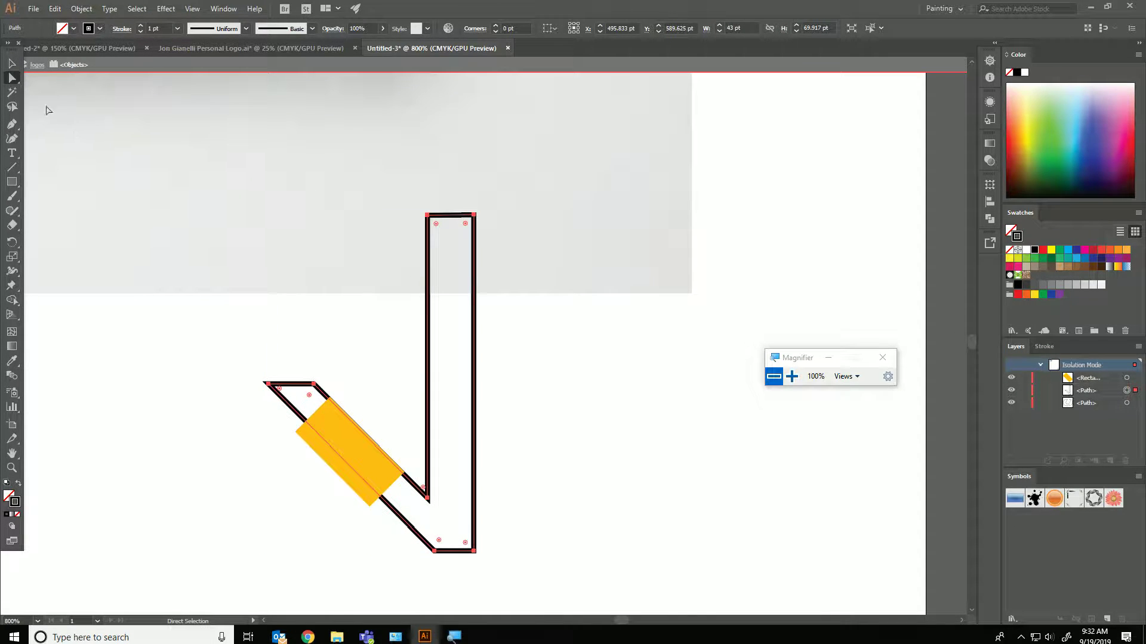
{"action": "left_click", "coordinate": [267, 384]}
{"action": "key", "text": "Left"}
{"action": "key", "text": "Left"}
{"action": "key", "text": "Left"}
{"action": "key", "text": "Left"}
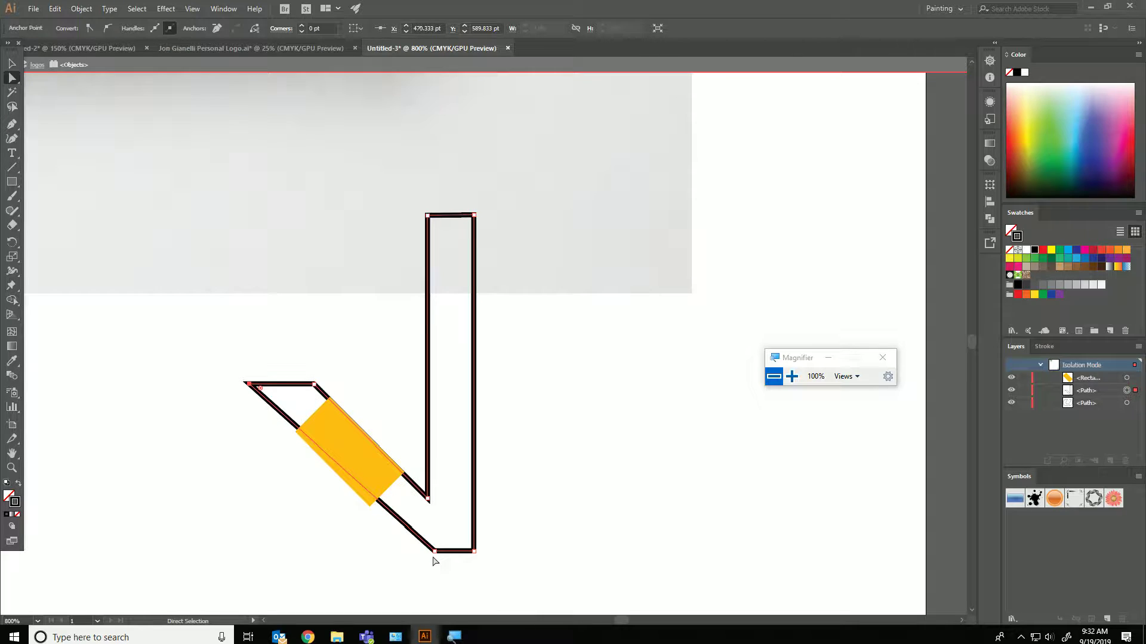
- Shift the lower-left anchor at the J's base about 4 pt left so the arm matches the orange rectangle's width
{"action": "left_click", "coordinate": [434, 555]}
{"action": "key", "text": "Left"}
{"action": "key", "text": "Left"}
{"action": "key", "text": "Left"}
{"action": "key", "text": "Left"}
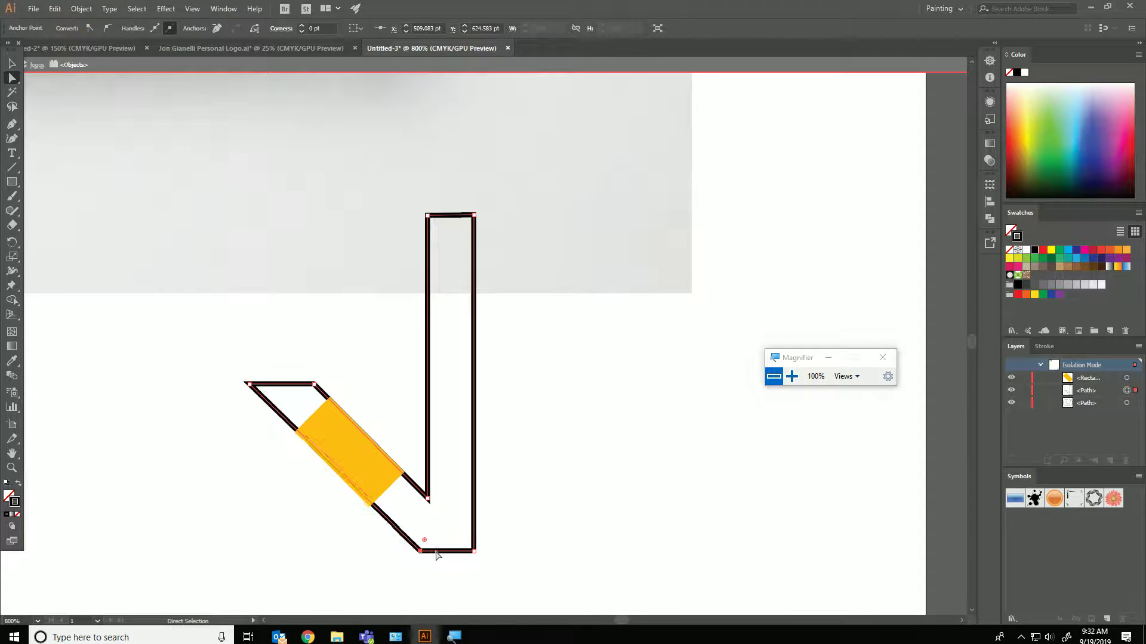
{"action": "left_click", "coordinate": [521, 503]}
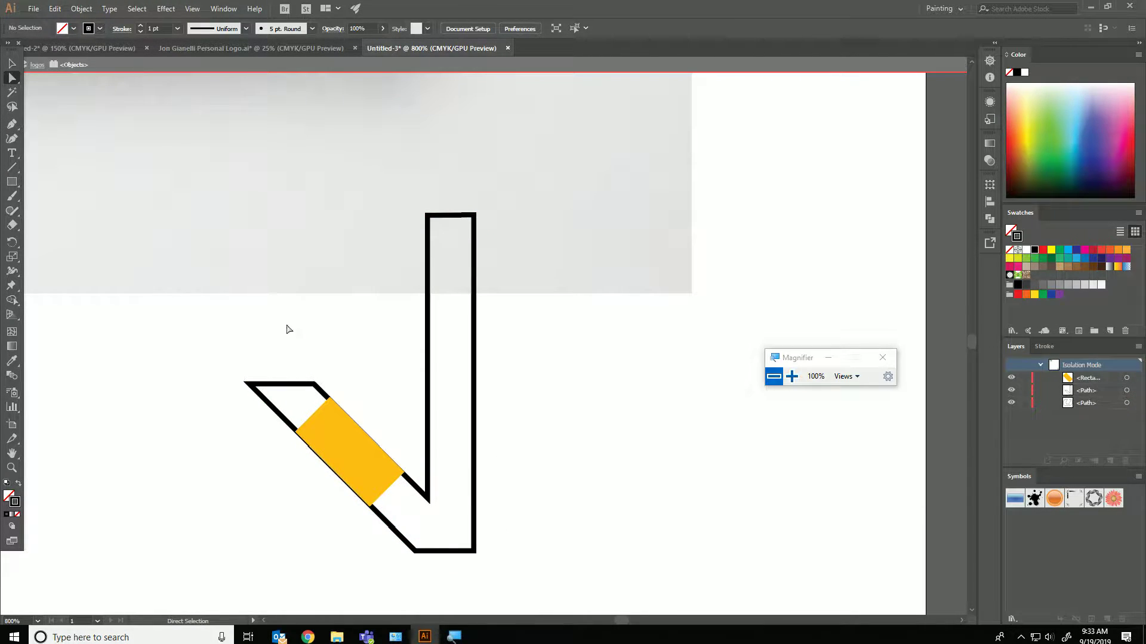
- Narrow the stem by moving its right edge 1 pt to the left
{"action": "left_click_drag", "start_coordinate": [512, 165], "coordinate": [453, 580]}
{"action": "key", "text": "Left"}
{"action": "left_click", "coordinate": [520, 526]}
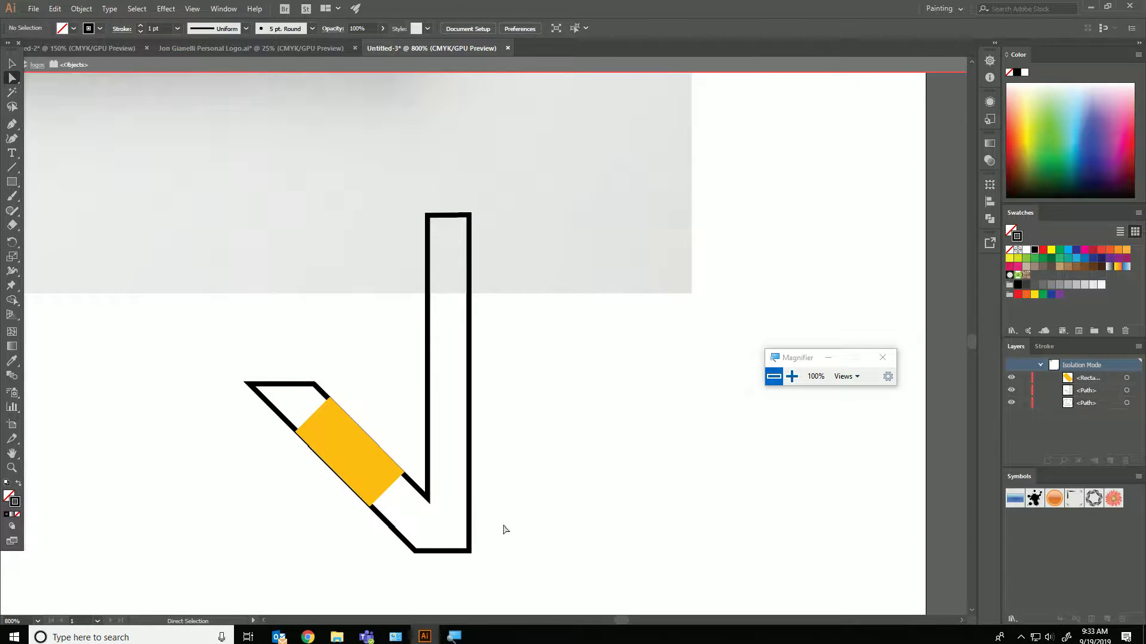
- Delete the orange measuring rectangle from the diagonal arm
{"action": "left_click", "coordinate": [13, 63]}
{"action": "left_click", "coordinate": [340, 481]}
{"action": "key", "text": "Delete"}
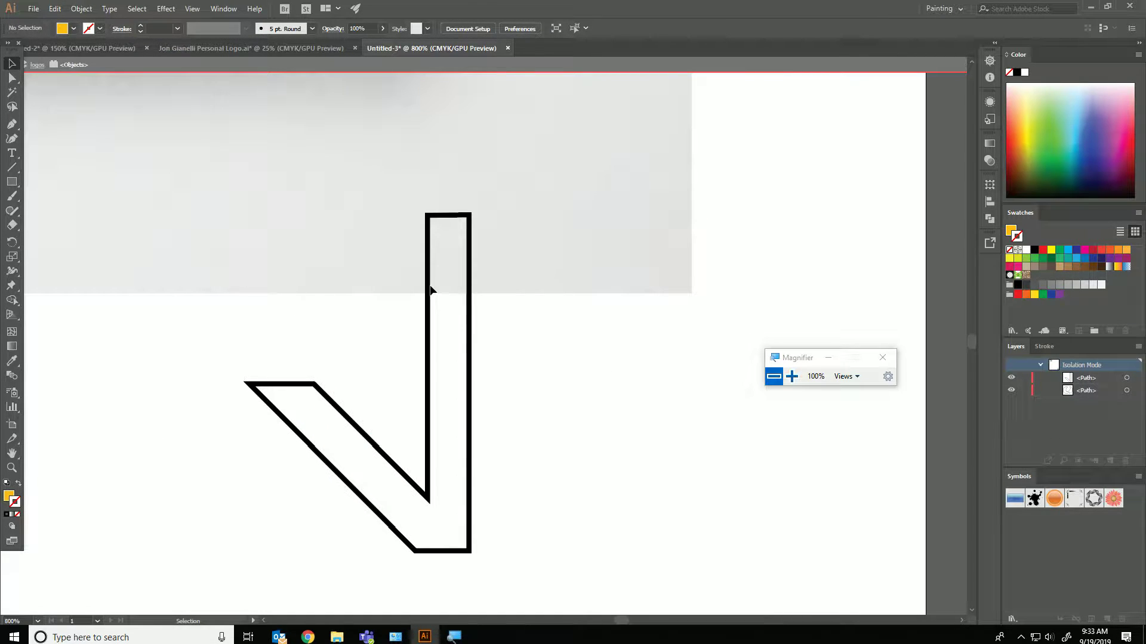
- Round both top corners of the J's stem fully into a semicircular end
{"action": "left_click", "coordinate": [471, 257]}
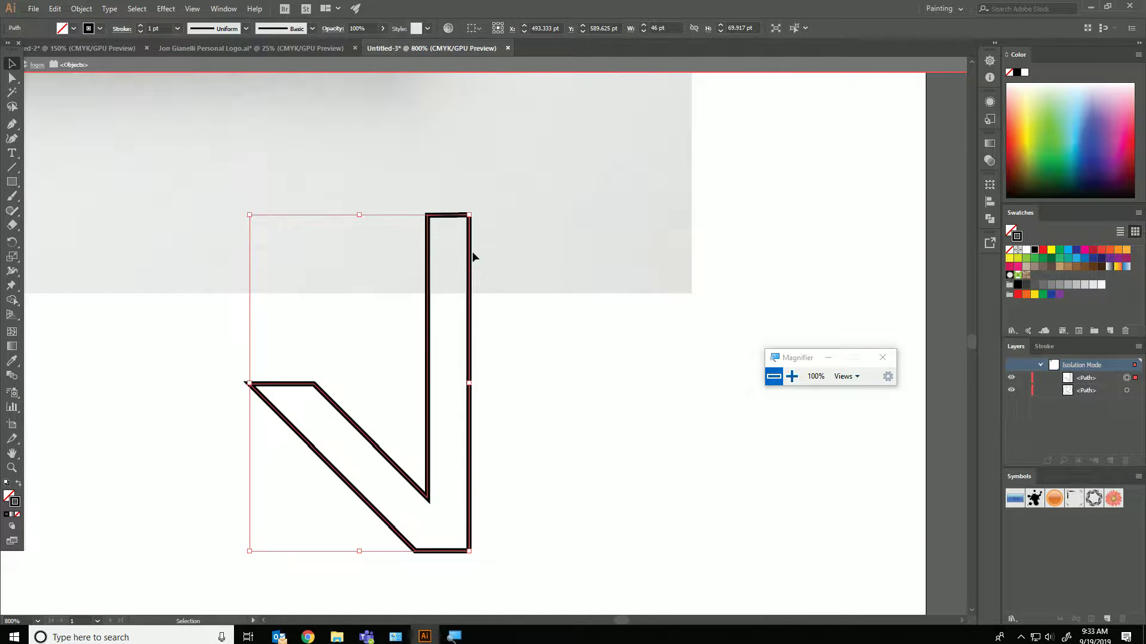
{"action": "left_click", "coordinate": [12, 78]}
{"action": "left_click_drag", "start_coordinate": [391, 179], "coordinate": [499, 258]}
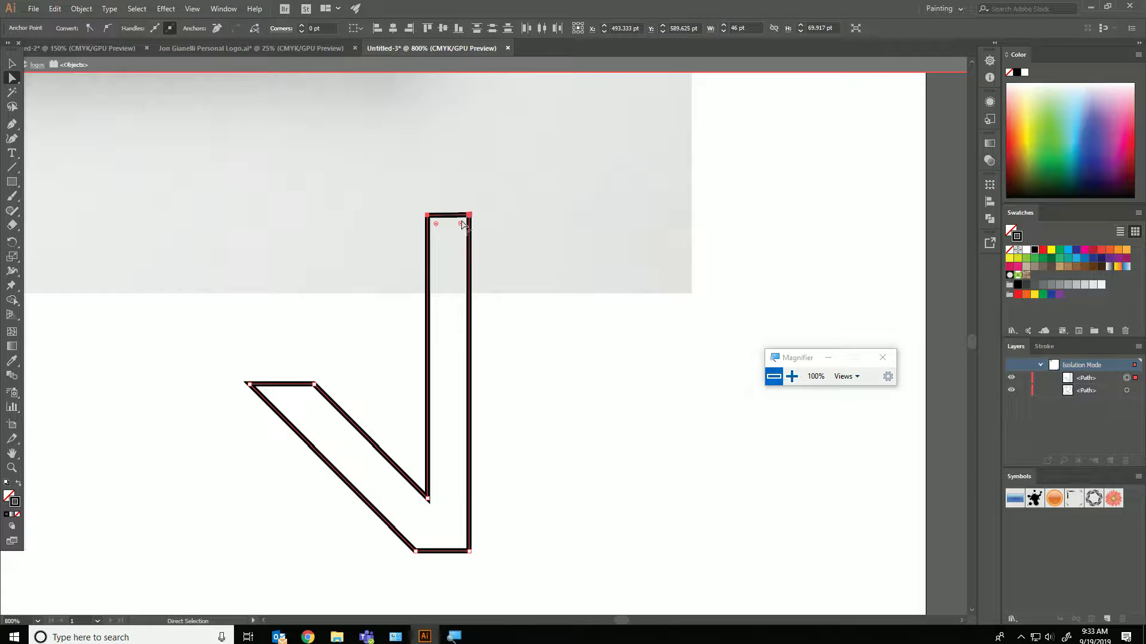
{"action": "left_click_drag", "start_coordinate": [401, 195], "coordinate": [463, 312]}
{"action": "left_click", "coordinate": [561, 397]}
- Round both corners at the outer end of the diagonal arm as far as they go
{"action": "left_click_drag", "start_coordinate": [205, 355], "coordinate": [339, 436]}
{"action": "left_click_drag", "start_coordinate": [307, 397], "coordinate": [291, 411]}
{"action": "left_click", "coordinate": [243, 360]}
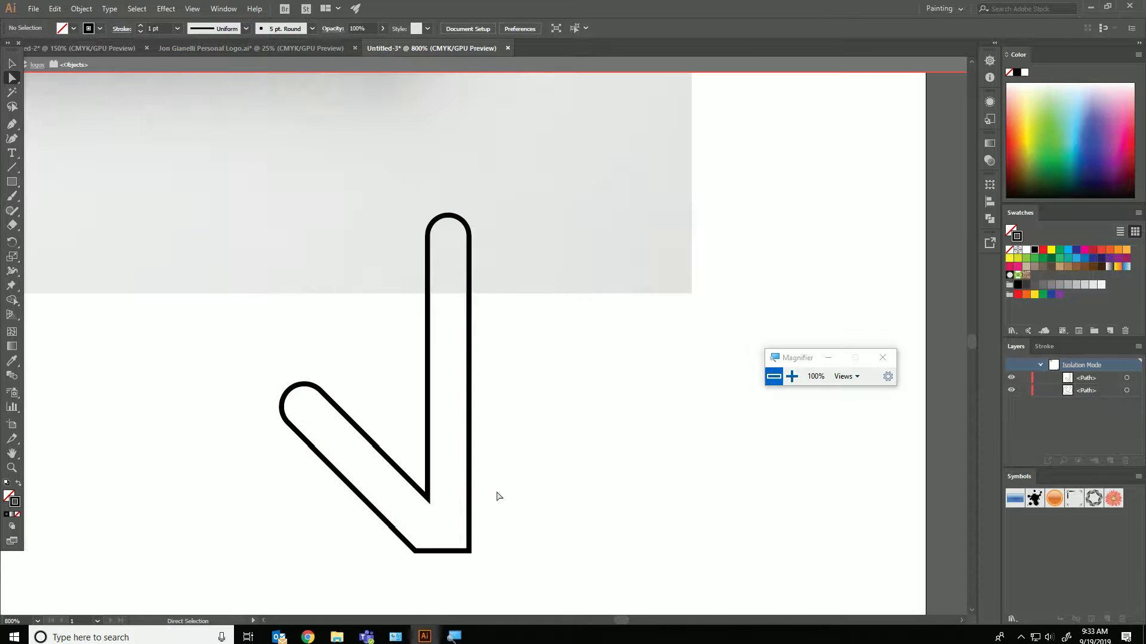
{"action": "left_click_drag", "start_coordinate": [505, 583], "coordinate": [372, 456]}
{"action": "left_click_drag", "start_coordinate": [460, 545], "coordinate": [426, 506]}
{"action": "left_click", "coordinate": [553, 464]}
{"action": "key", "text": "ctrl+z"}
- Round the two bottom corners of the J fully where the arm meets the stem
{"action": "left_click_drag", "start_coordinate": [373, 586], "coordinate": [373, 584]}
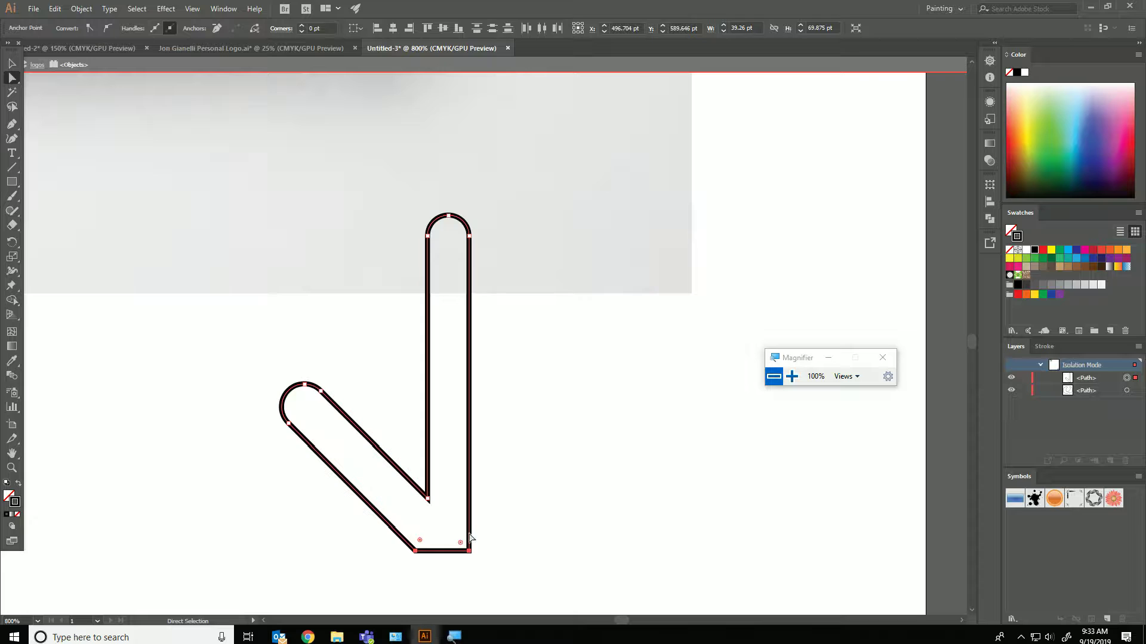
{"action": "left_click_drag", "start_coordinate": [463, 544], "coordinate": [434, 429]}
{"action": "left_click", "coordinate": [583, 409]}
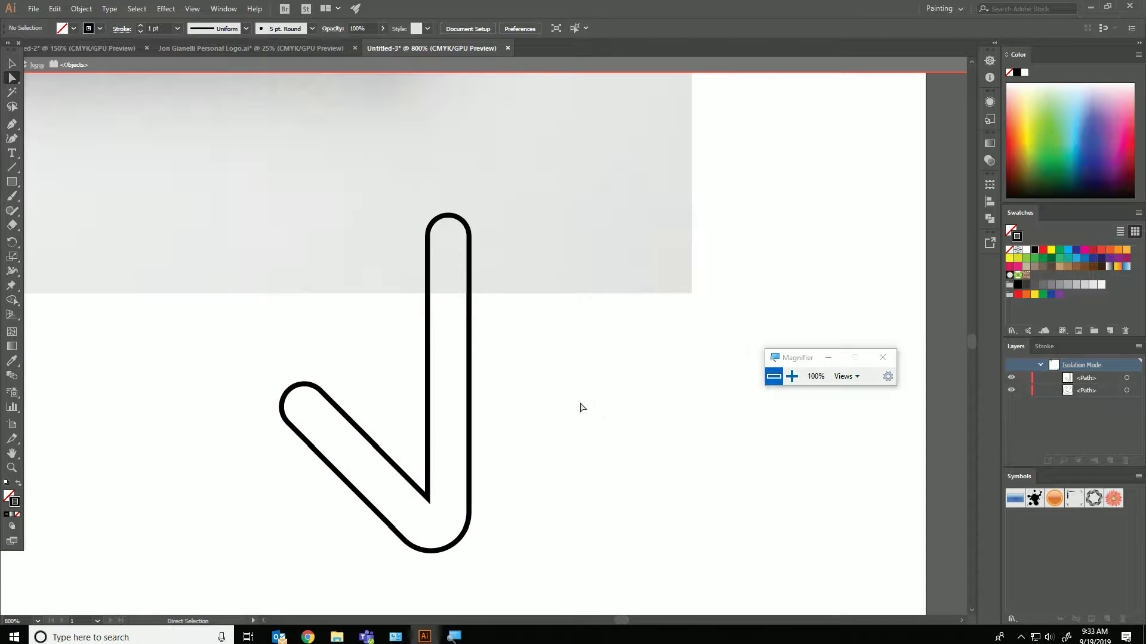
{"action": "scroll", "coordinate": [270, 170], "scroll_direction": "down", "scroll_amount": 4}
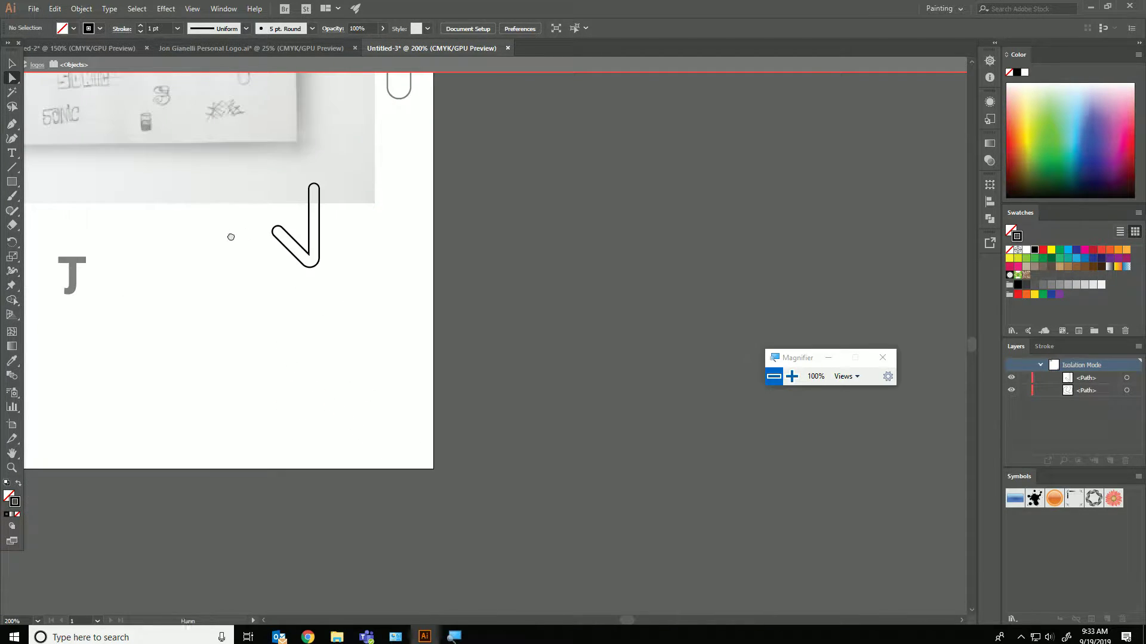
- Leave isolation mode on the rounded J outline to return to the whole artwork
{"action": "left_click_drag", "start_coordinate": [231, 233], "coordinate": [456, 422]}
{"action": "left_click_drag", "start_coordinate": [257, 363], "coordinate": [402, 306]}
{"action": "left_click", "coordinate": [12, 63]}
{"action": "double_click", "coordinate": [496, 220]}
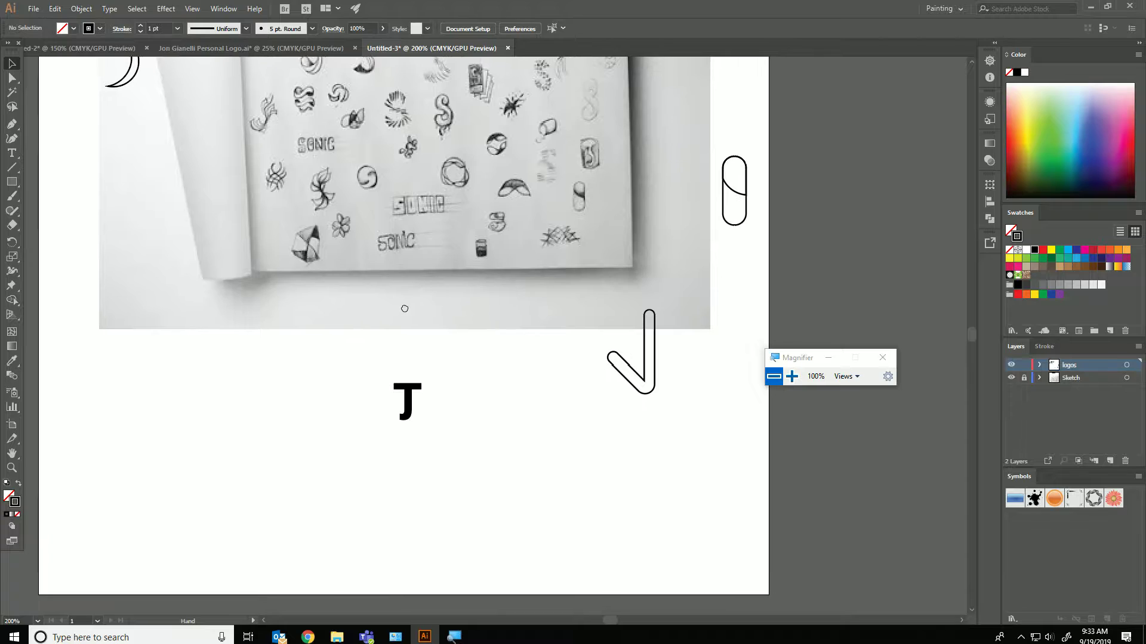
- Draw a square about 38 pt wide in the empty area below the sketch, and a circle about 29 pt wide beneath it
{"action": "left_click_drag", "start_coordinate": [200, 386], "coordinate": [479, 468]}
{"action": "left_click", "coordinate": [12, 182]}
{"action": "left_click_drag", "start_coordinate": [13, 186], "coordinate": [54, 209]}
{"action": "left_click_drag", "start_coordinate": [432, 486], "coordinate": [466, 520]}
{"action": "key", "text": "v"}
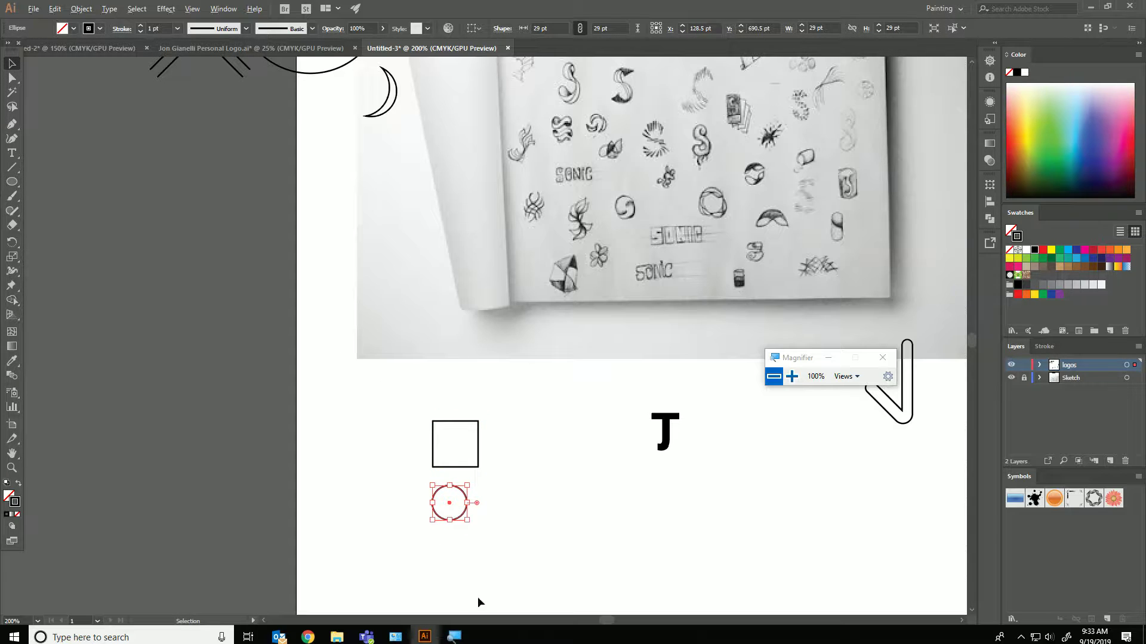
- Select the square and the circle together and align them on their horizontal centers
{"action": "scroll", "coordinate": [516, 520], "scroll_direction": "up", "scroll_amount": 2}
{"action": "left_click", "coordinate": [511, 530]}
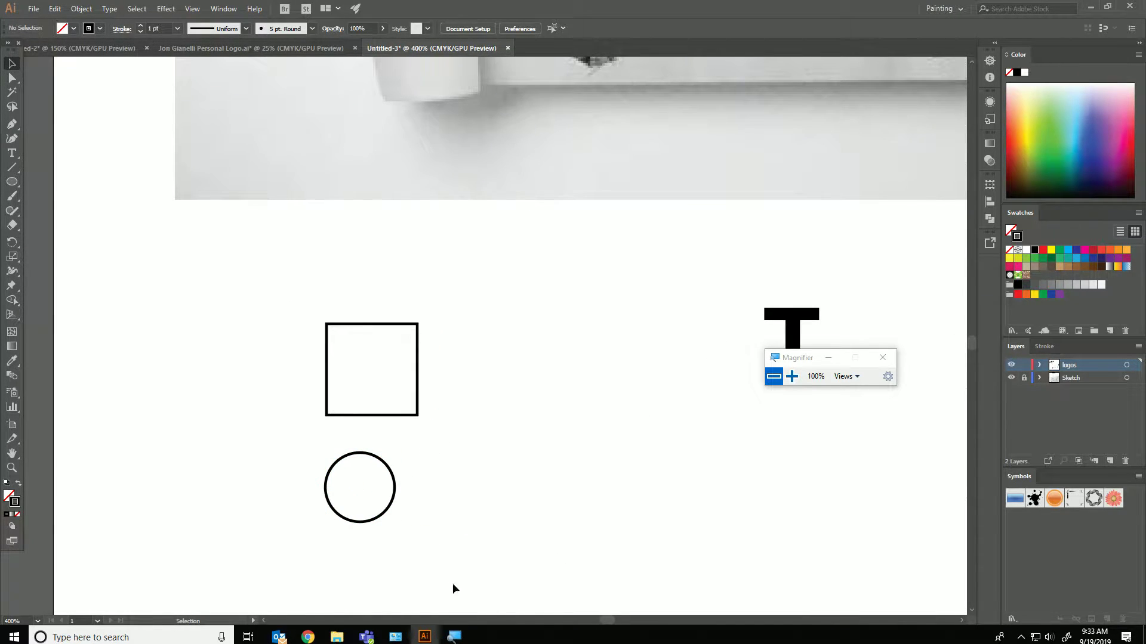
{"action": "left_click_drag", "start_coordinate": [510, 550], "coordinate": [450, 241]}
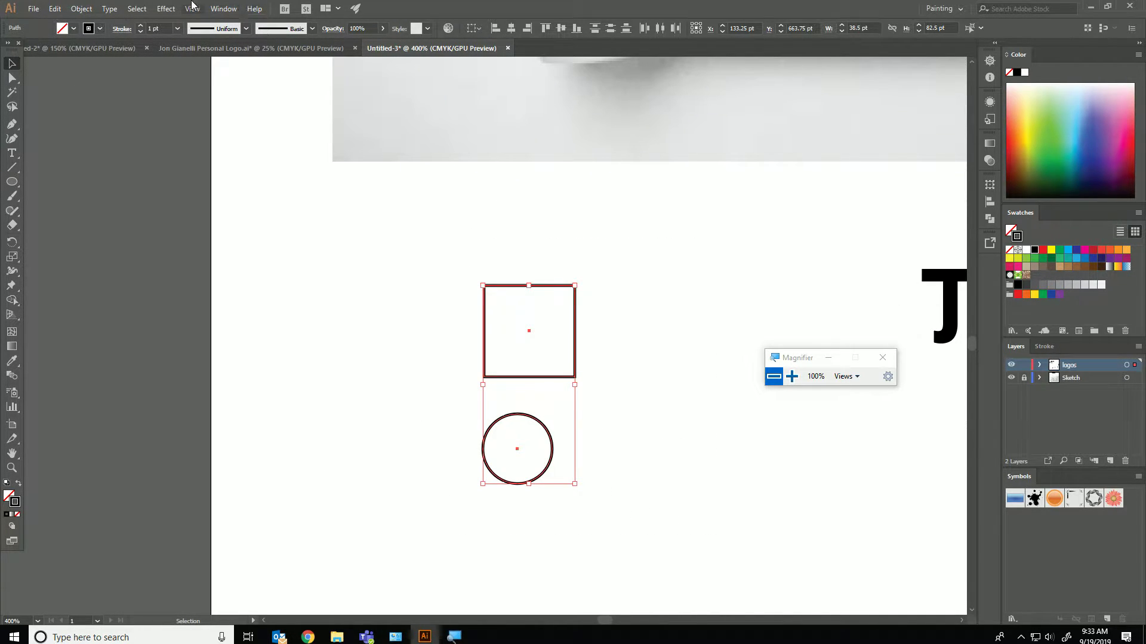
{"action": "left_click", "coordinate": [223, 8]}
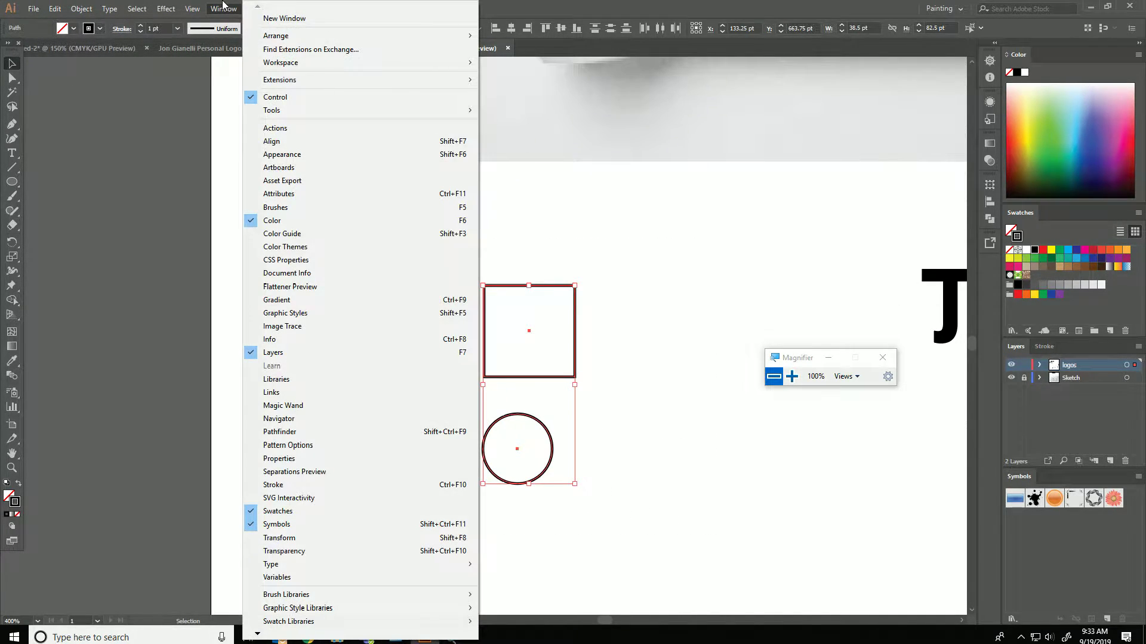
{"action": "left_click", "coordinate": [314, 141]}
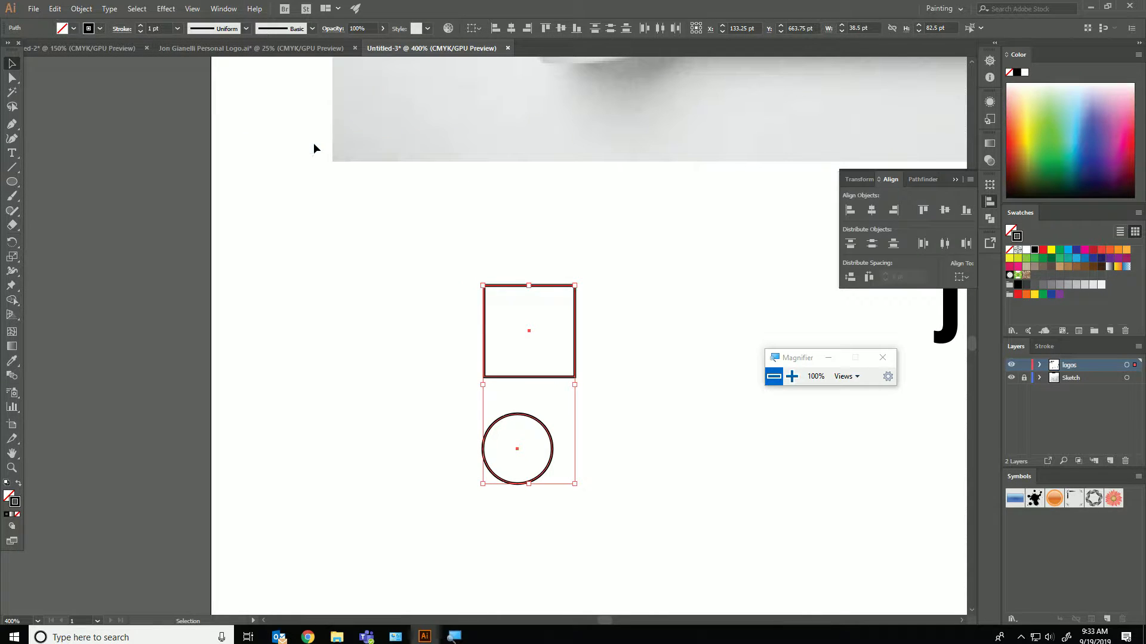
{"action": "left_click", "coordinate": [872, 210]}
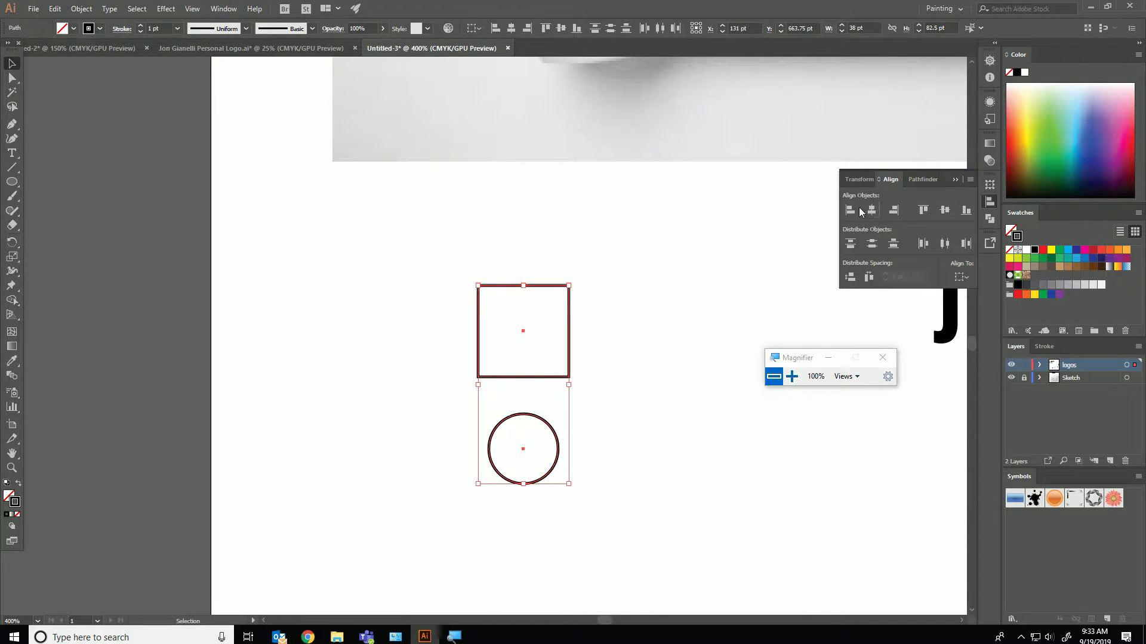
- Try aligning the square and circle by left edges, right edges, vertical centers and top edges
{"action": "left_click", "coordinate": [850, 210]}
{"action": "left_click", "coordinate": [893, 210]}
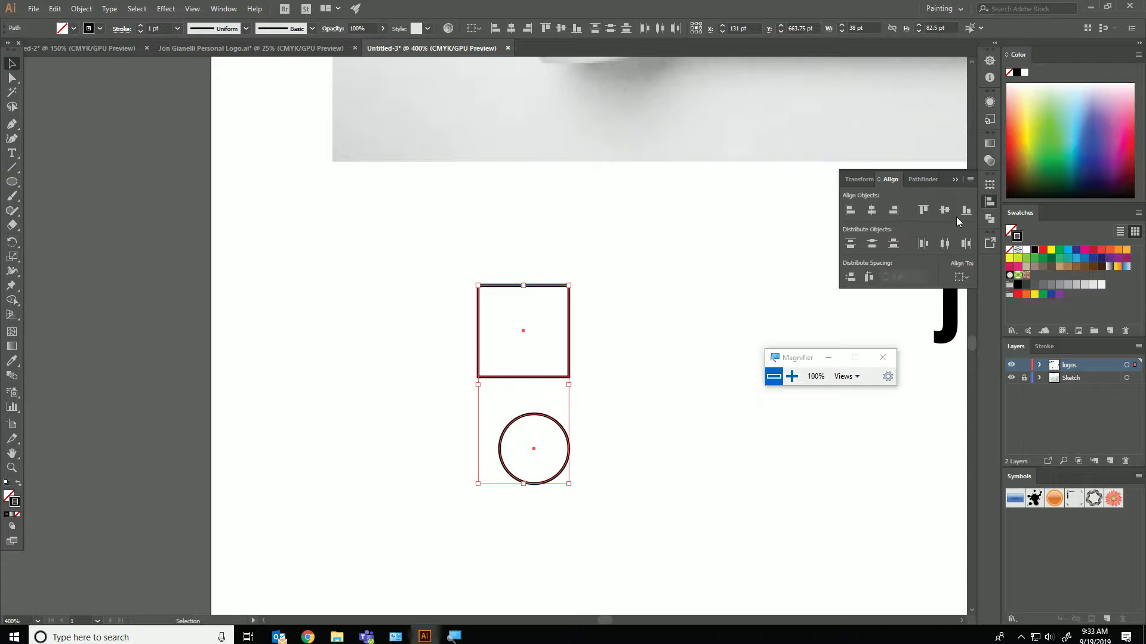
{"action": "left_click", "coordinate": [944, 212]}
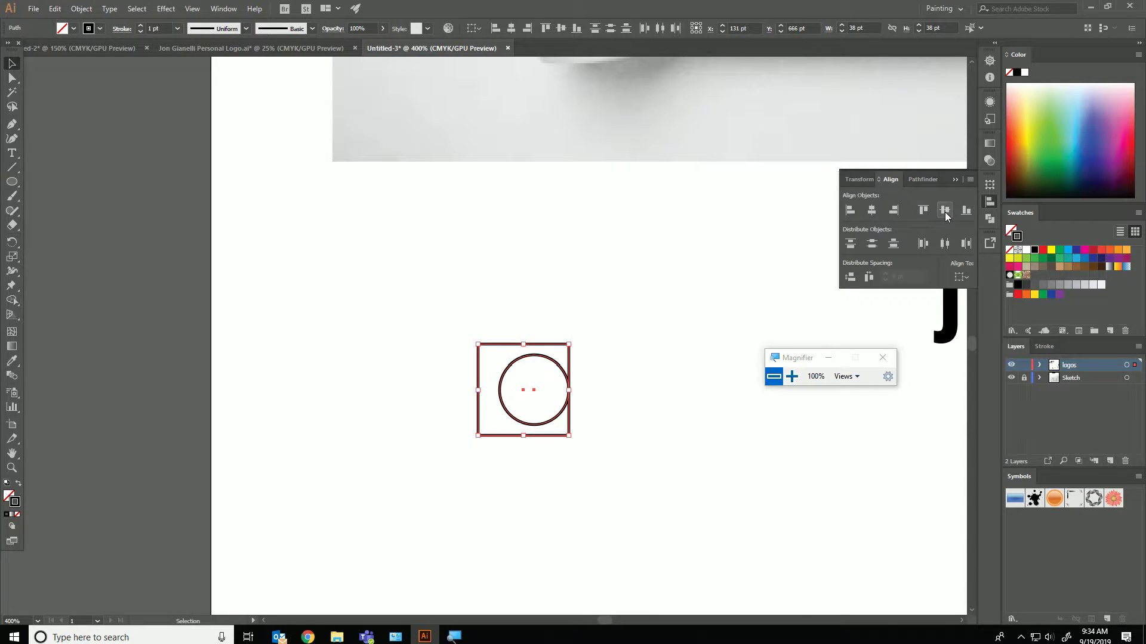
{"action": "left_click", "coordinate": [924, 208]}
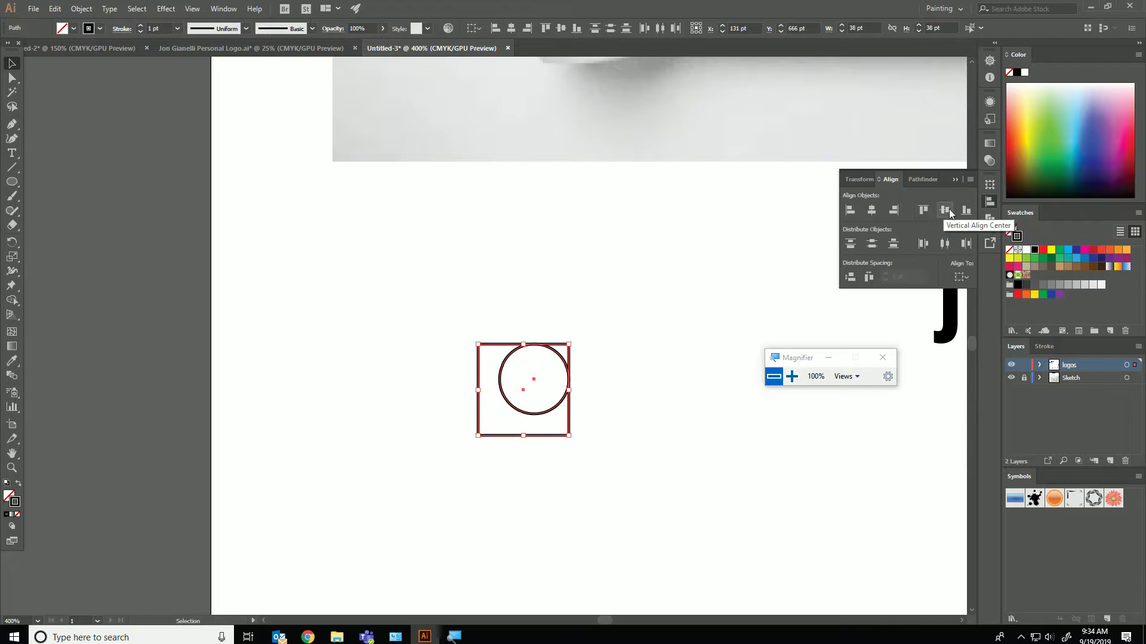
- Center the circle inside the square both vertically and horizontally
{"action": "left_click", "coordinate": [946, 210]}
{"action": "left_click", "coordinate": [873, 210]}
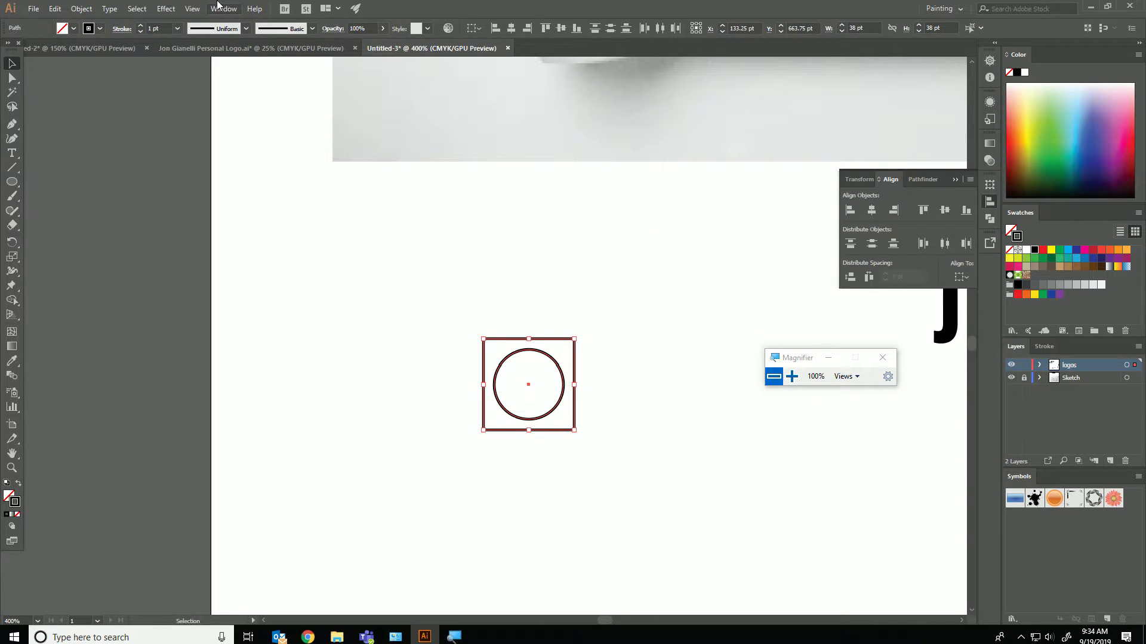
- Use the Shape Builder on the square and circle to turn the circle into a hole in the square
{"action": "left_click_drag", "start_coordinate": [325, 251], "coordinate": [710, 608]}
{"action": "left_click", "coordinate": [12, 300]}
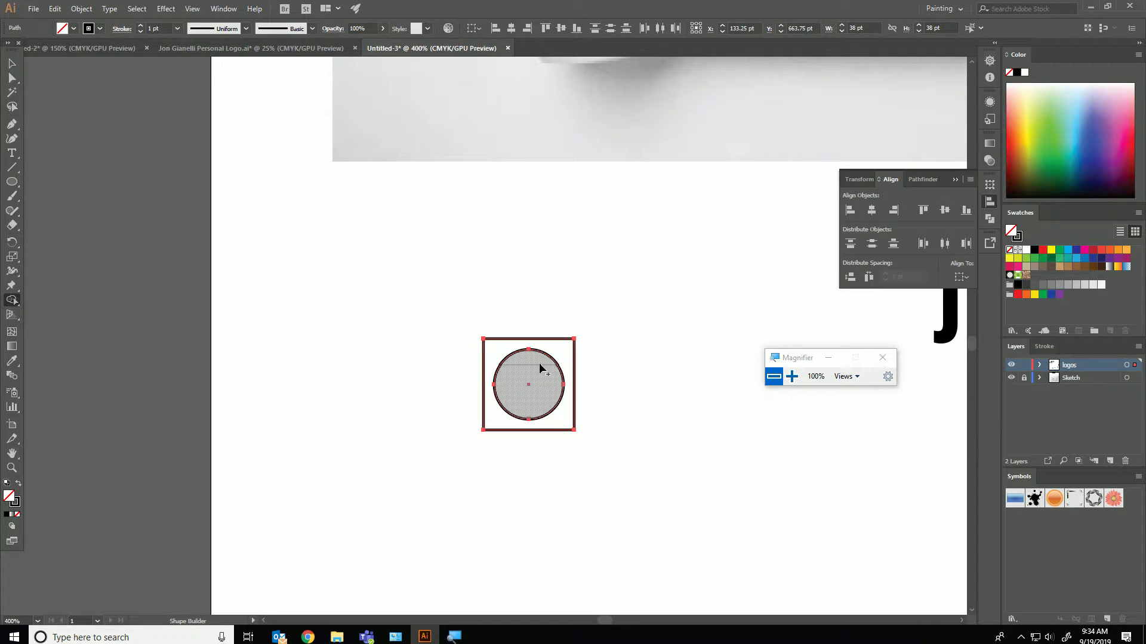
{"action": "key", "text": "Delete"}
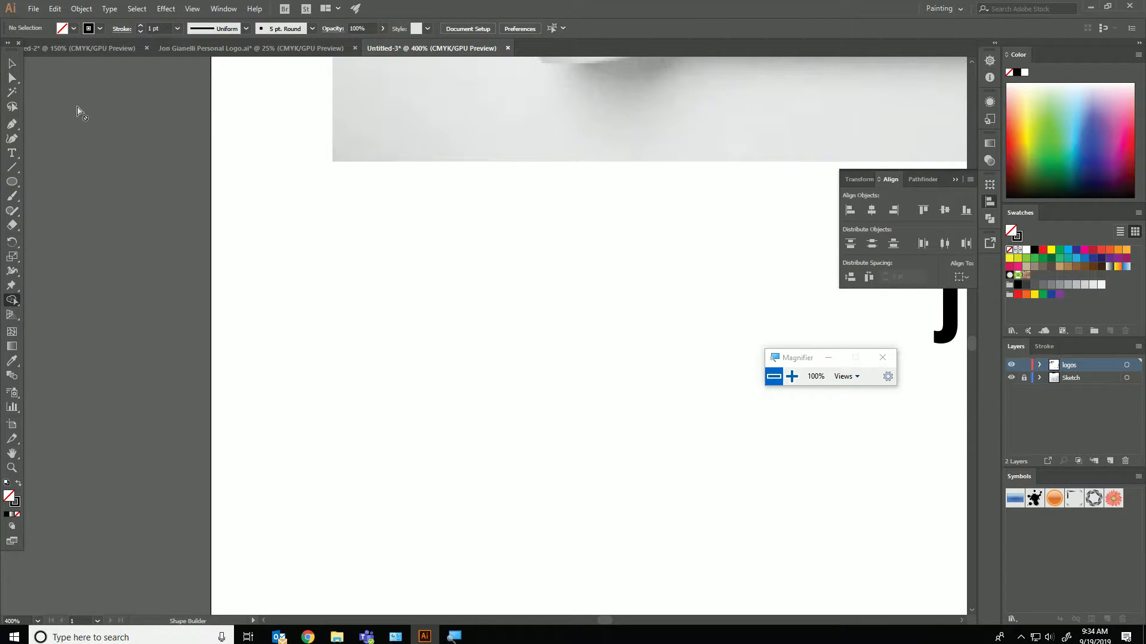
{"action": "key", "text": "ctrl+z"}
{"action": "left_click", "coordinate": [12, 62]}
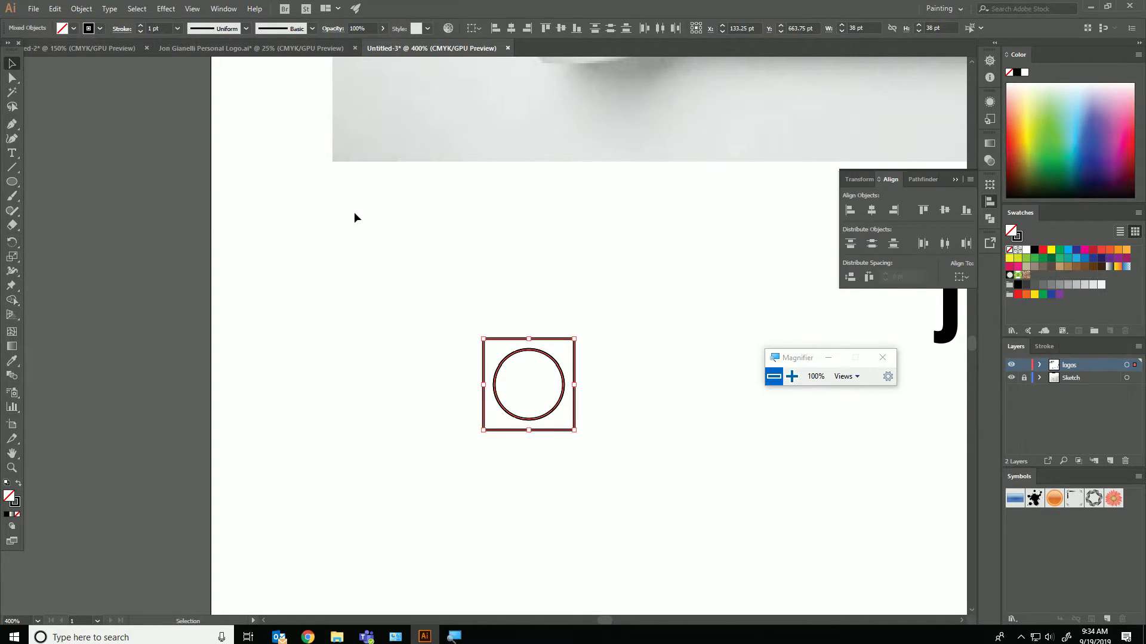
{"action": "left_click", "coordinate": [527, 374]}
{"action": "left_click", "coordinate": [558, 365]}
{"action": "left_click", "coordinate": [481, 306]}
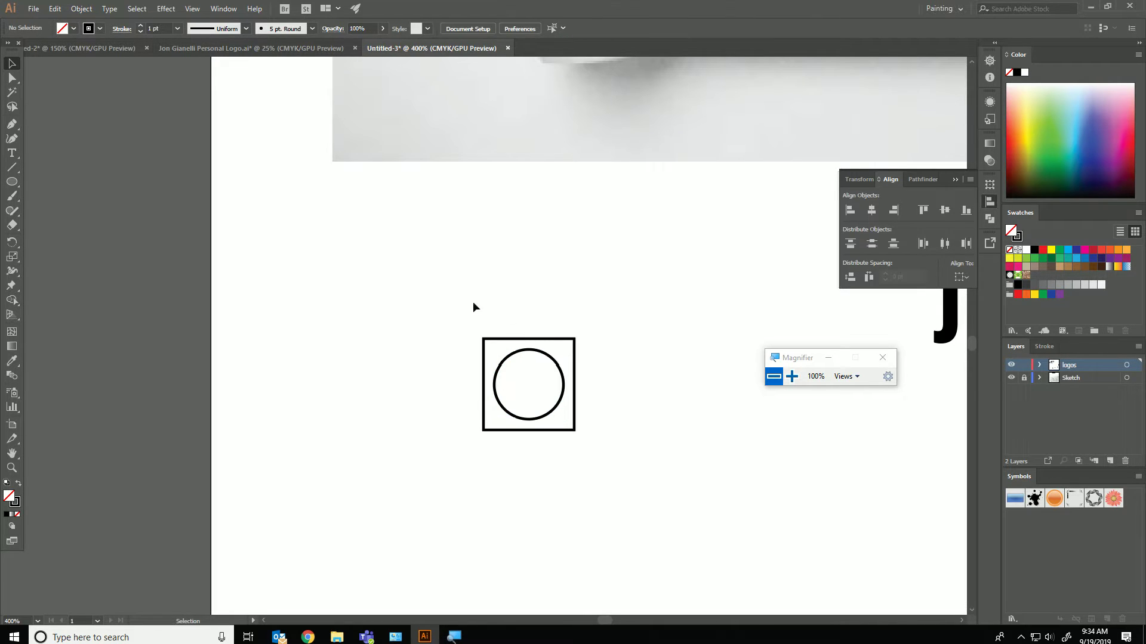
- Draw a rectangle about 56.5 by 71.25 pt over the square's left part and fill it with green
{"action": "left_click_drag", "start_coordinate": [12, 182], "coordinate": [59, 184]}
{"action": "left_click_drag", "start_coordinate": [383, 301], "coordinate": [518, 471]}
{"action": "left_click", "coordinate": [1045, 141]}
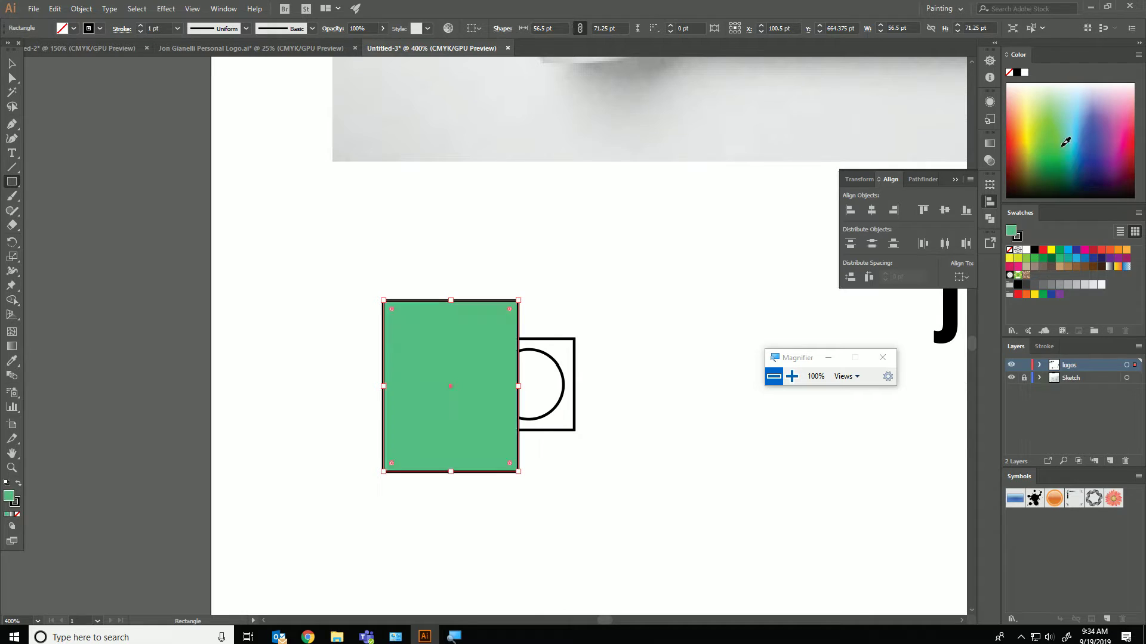
- Bring the square with the circular hole in front of the green rectangle
{"action": "left_click", "coordinate": [12, 63]}
{"action": "right_click", "coordinate": [547, 356]}
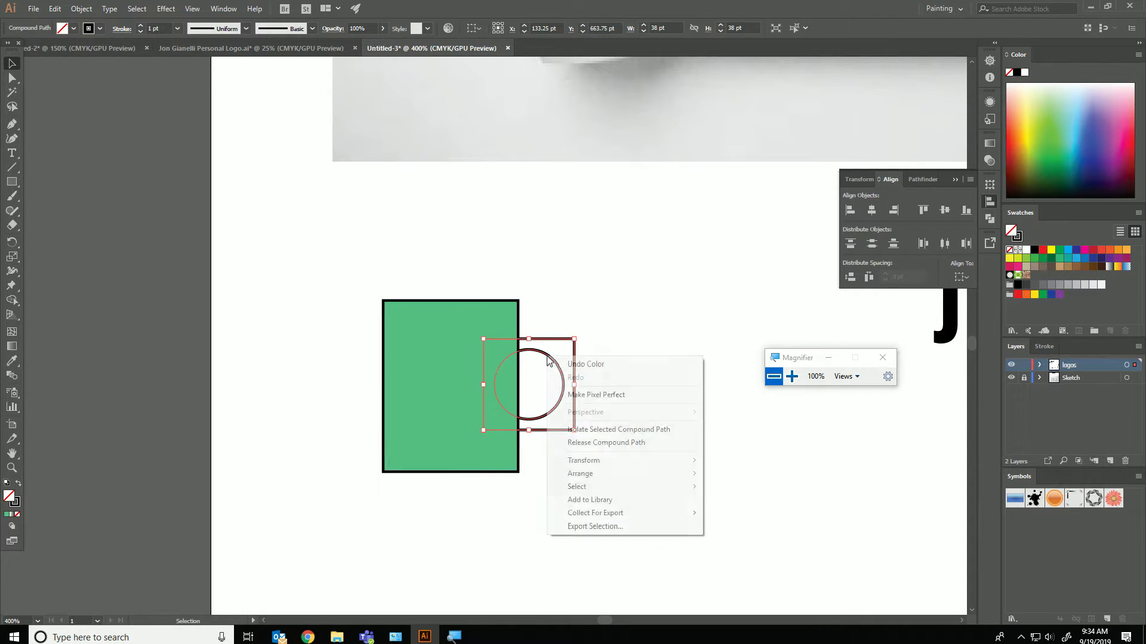
{"action": "mouse_move", "coordinate": [617, 471]}
{"action": "left_click", "coordinate": [746, 474]}
{"action": "left_click", "coordinate": [599, 317]}
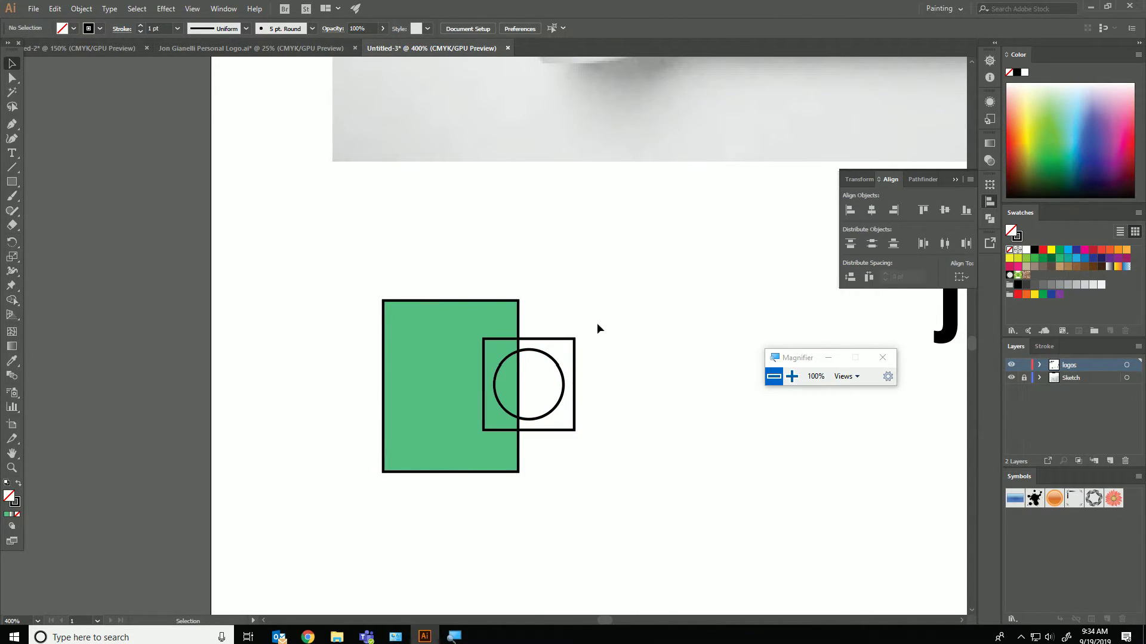
- Fill the square with the circular hole with a light blue
{"action": "left_click", "coordinate": [574, 343]}
{"action": "left_click", "coordinate": [1047, 139]}
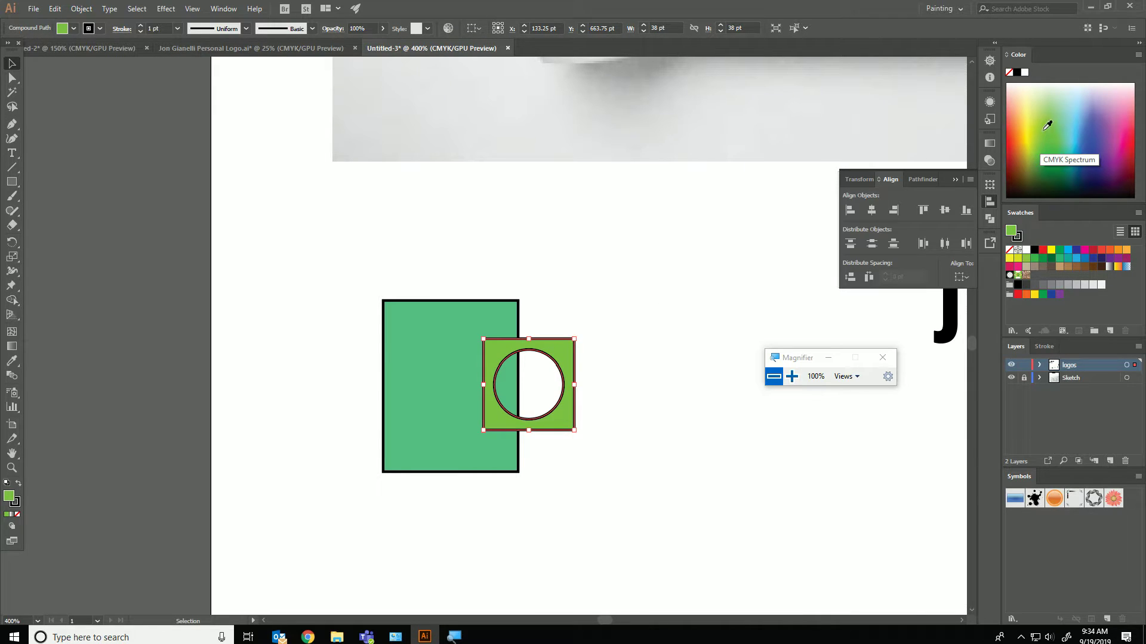
{"action": "left_click_drag", "start_coordinate": [1068, 113], "coordinate": [1084, 114]}
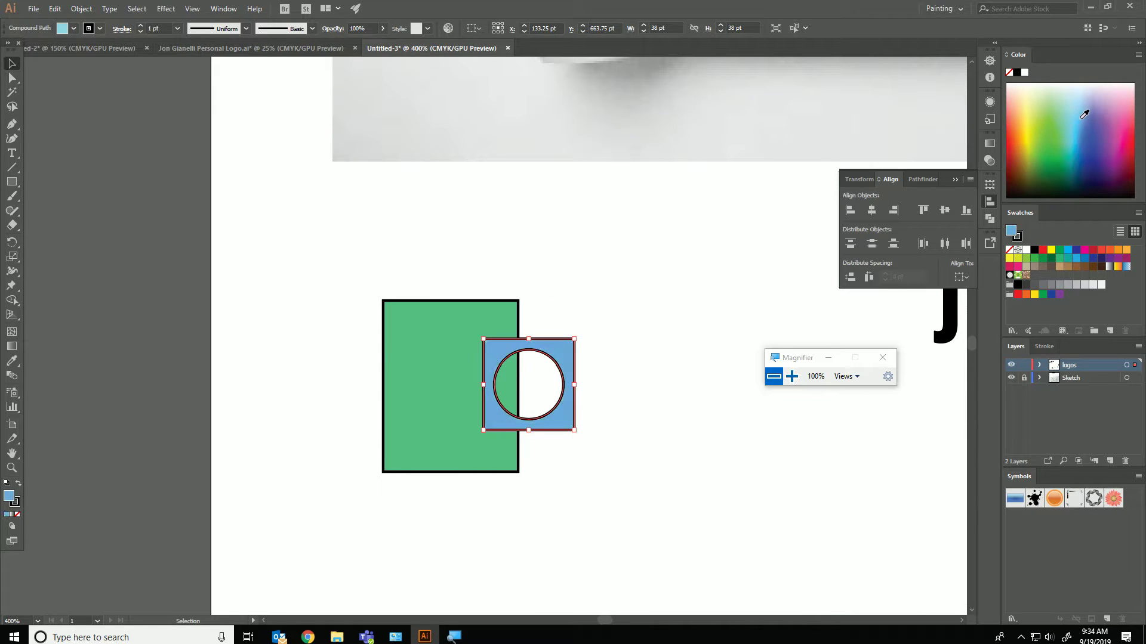
- Merge the green rectangle and the overlapping blue square into one shape with the Shape Builder
{"action": "left_click_drag", "start_coordinate": [247, 178], "coordinate": [617, 549]}
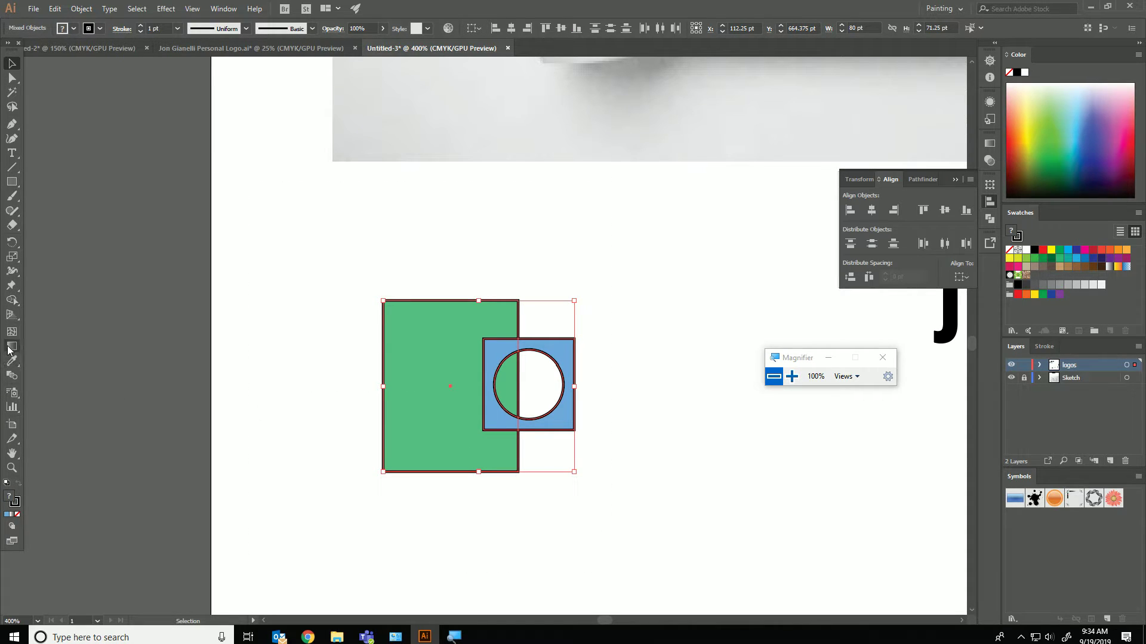
{"action": "left_click", "coordinate": [12, 300]}
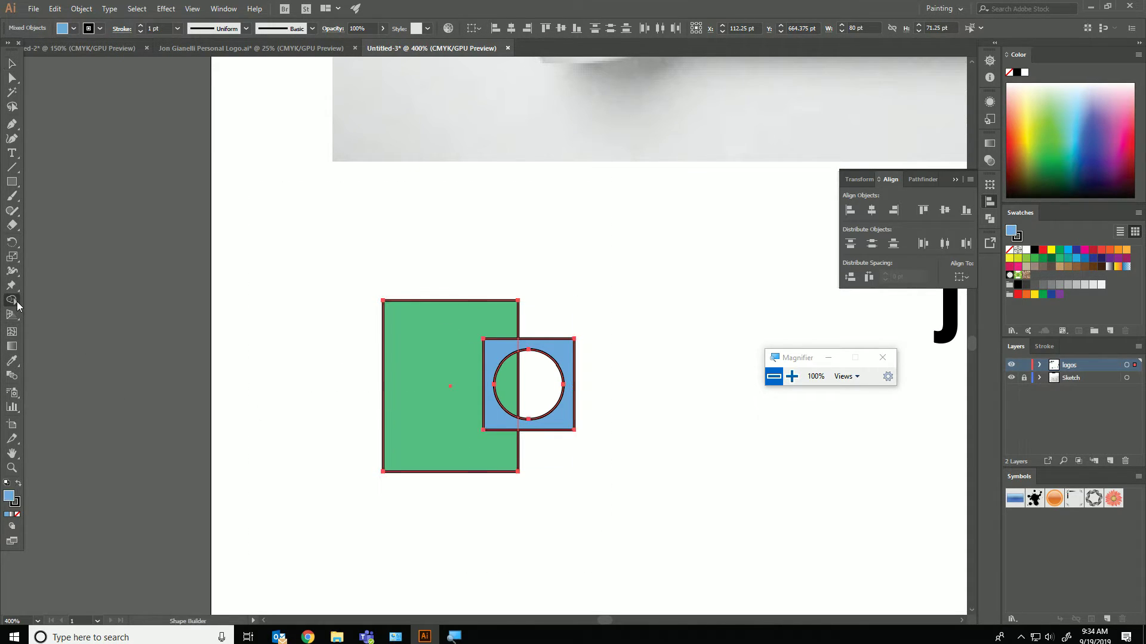
{"action": "mouse_move", "coordinate": [494, 332]}
{"action": "left_mouse_down"}
{"action": "mouse_move", "coordinate": [564, 355]}
{"action": "mouse_move", "coordinate": [564, 406]}
{"action": "left_mouse_up"}
{"action": "key", "text": "ctrl+z"}
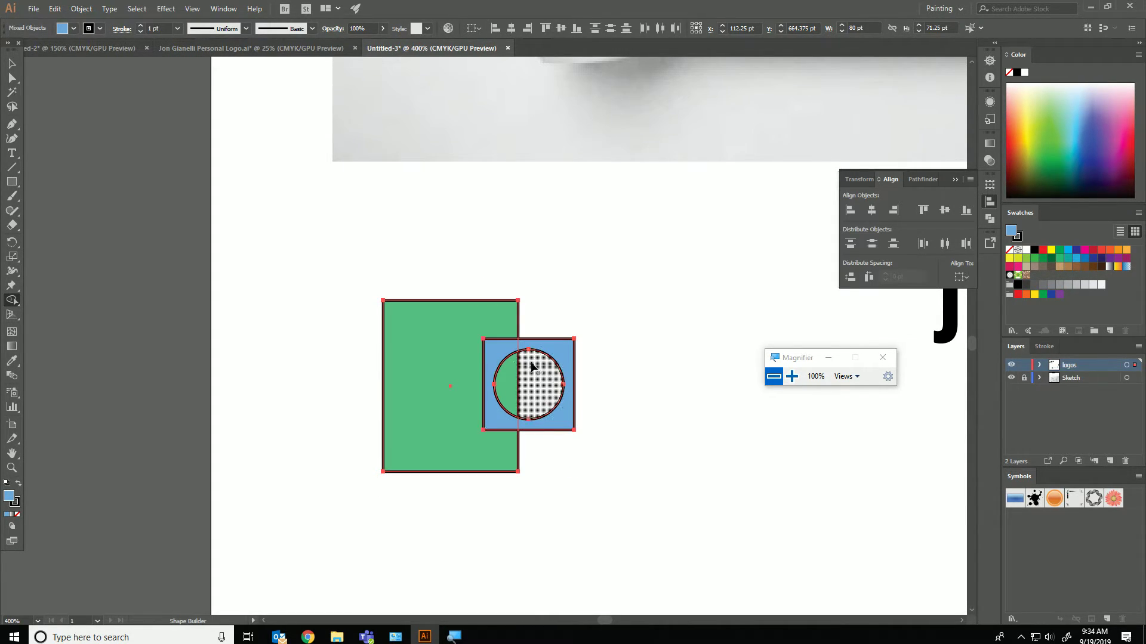
{"action": "mouse_move", "coordinate": [467, 349]}
{"action": "left_mouse_down"}
{"action": "mouse_move", "coordinate": [533, 348]}
{"action": "mouse_move", "coordinate": [540, 385]}
{"action": "left_mouse_up"}
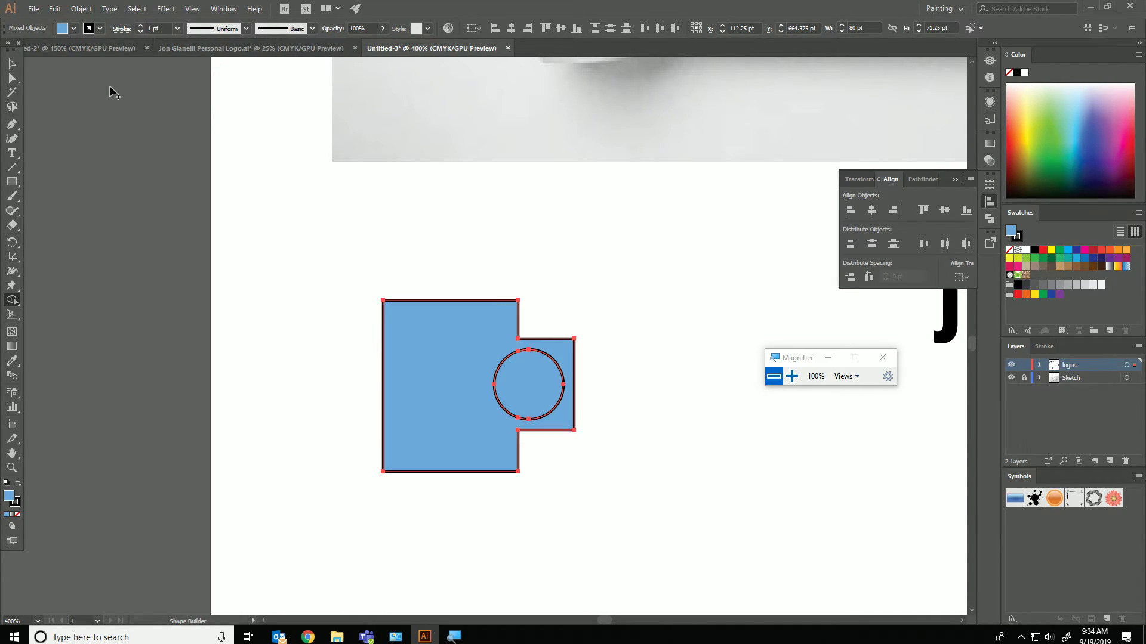
- Delete the circle piece from the merged blue shape to leave a round hole
{"action": "left_click", "coordinate": [12, 63]}
{"action": "left_click", "coordinate": [442, 246]}
{"action": "left_click", "coordinate": [510, 393]}
{"action": "key", "text": "Delete"}
- Draw a freeform curved blue shape over the middle of the sketch page with the Pen tool
{"action": "scroll", "coordinate": [668, 471], "scroll_direction": "down", "scroll_amount": 2}
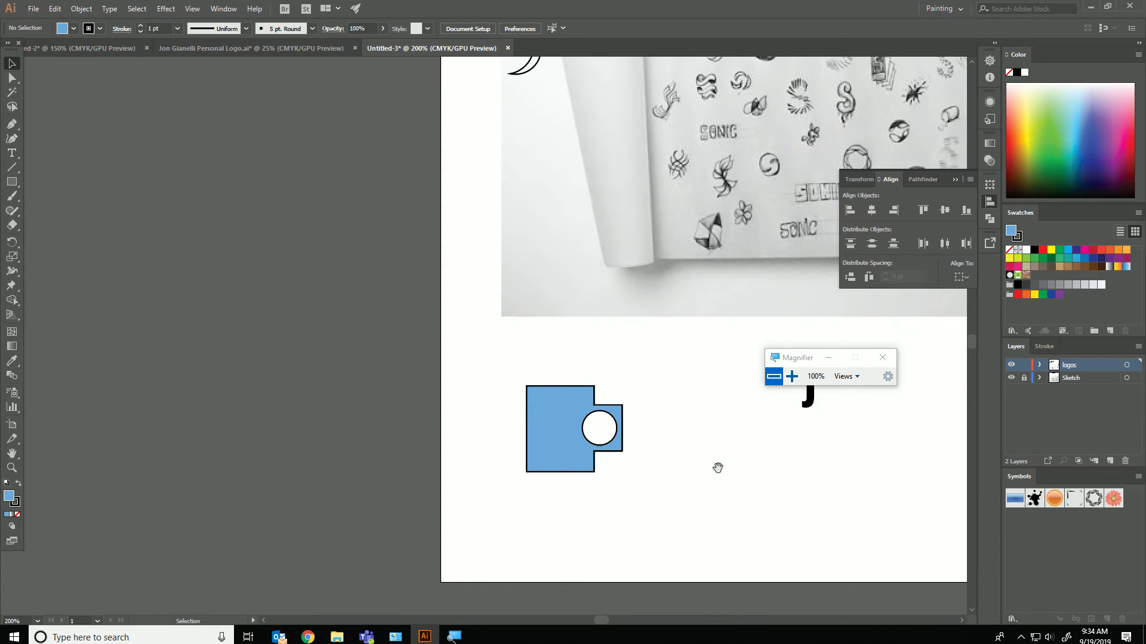
{"action": "left_click_drag", "start_coordinate": [717, 467], "coordinate": [402, 565]}
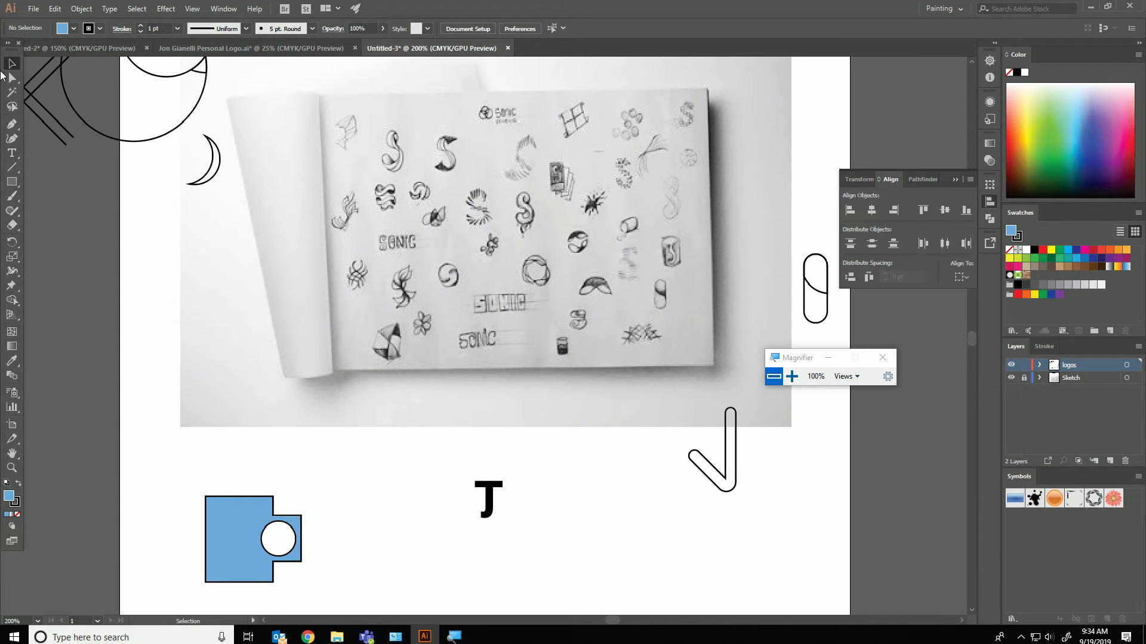
{"action": "left_click", "coordinate": [11, 124]}
{"action": "left_click_drag", "start_coordinate": [392, 259], "coordinate": [391, 277]}
{"action": "mouse_move", "coordinate": [401, 302]}
{"action": "left_mouse_down"}
{"action": "mouse_move", "coordinate": [416, 313]}
{"action": "mouse_move", "coordinate": [437, 264]}
{"action": "left_mouse_up"}
{"action": "mouse_move", "coordinate": [437, 258]}
{"action": "left_mouse_down"}
{"action": "mouse_move", "coordinate": [447, 233]}
{"action": "mouse_move", "coordinate": [525, 213]}
{"action": "left_mouse_up"}
{"action": "left_click_drag", "start_coordinate": [529, 174], "coordinate": [477, 150]}
{"action": "left_click_drag", "start_coordinate": [463, 155], "coordinate": [423, 197]}
{"action": "left_click_drag", "start_coordinate": [426, 231], "coordinate": [383, 276]}
{"action": "left_click_drag", "start_coordinate": [302, 204], "coordinate": [219, 142]}
{"action": "left_click_drag", "start_coordinate": [370, 179], "coordinate": [561, 342]}
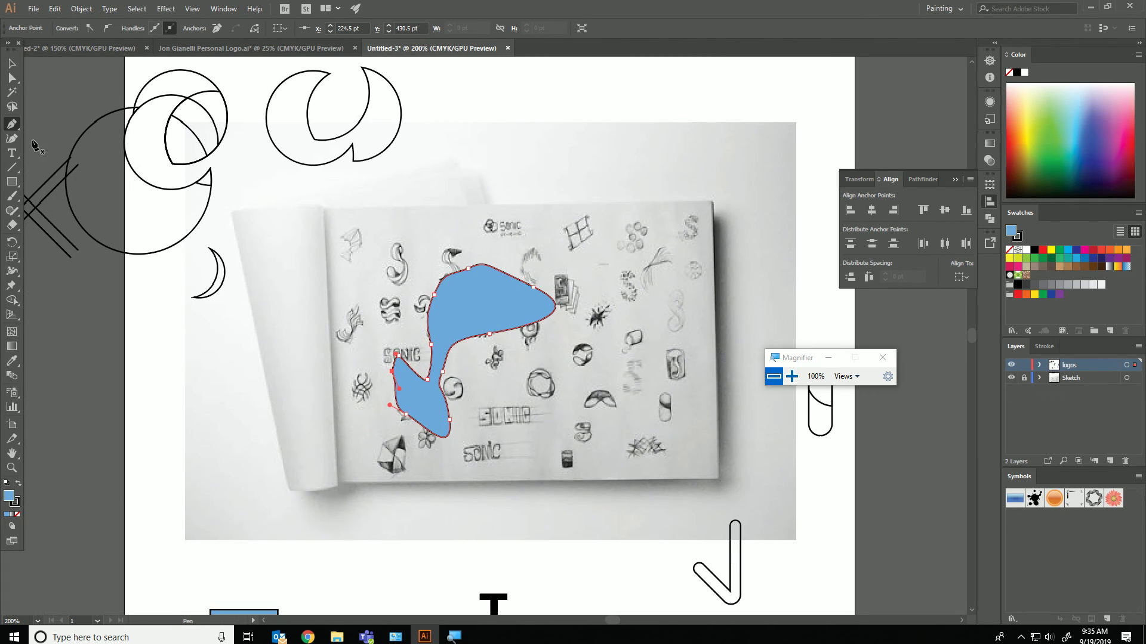